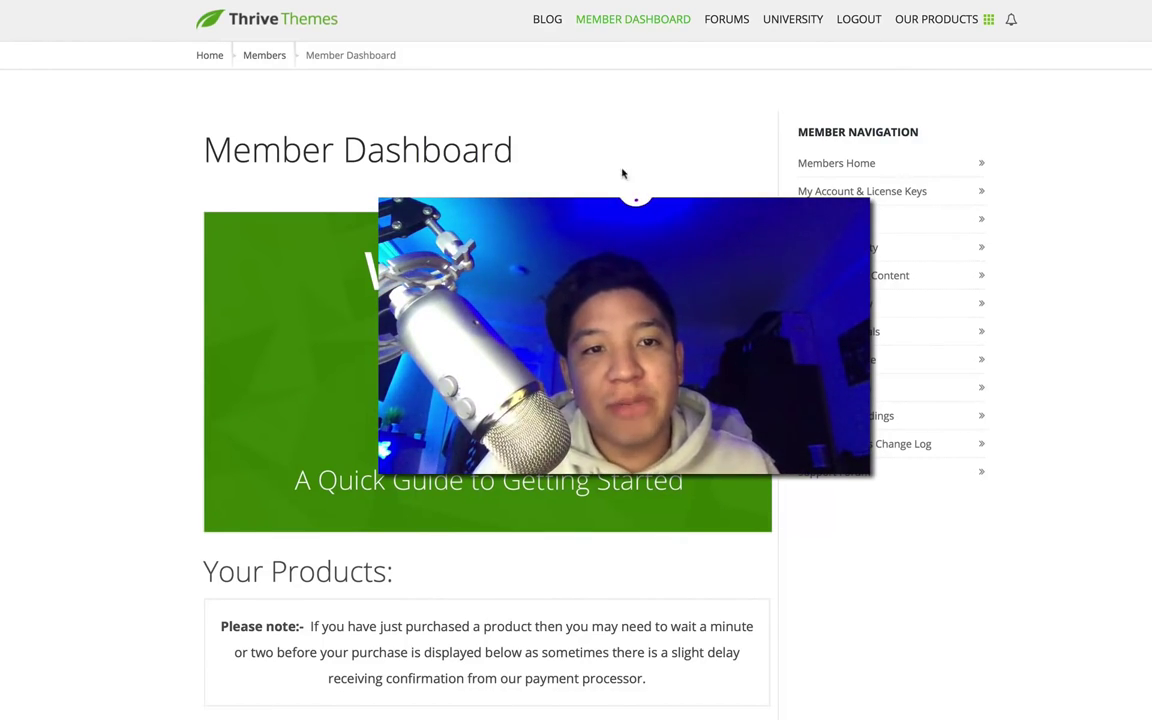
Scroll the member dashboard past the plugin downloads, Thrive Optimize to Thrive Leads, to the Rise theme
scroll(650, 165, "down", 1)
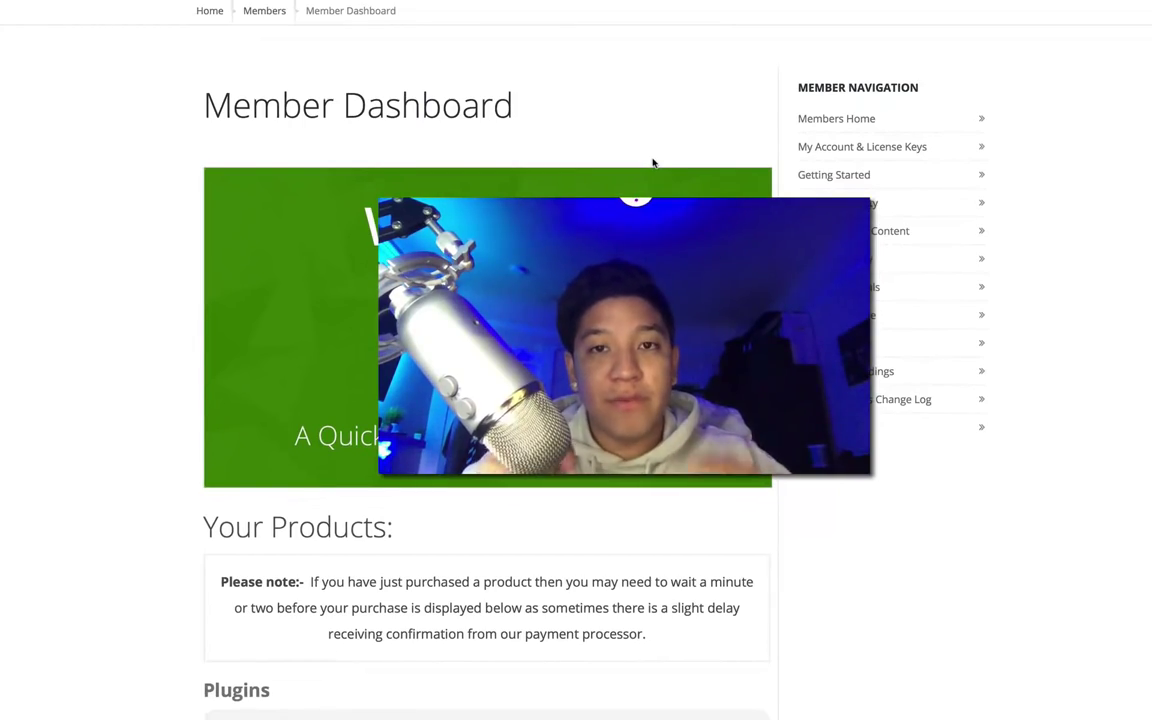
scroll(652, 162, "down", 5)
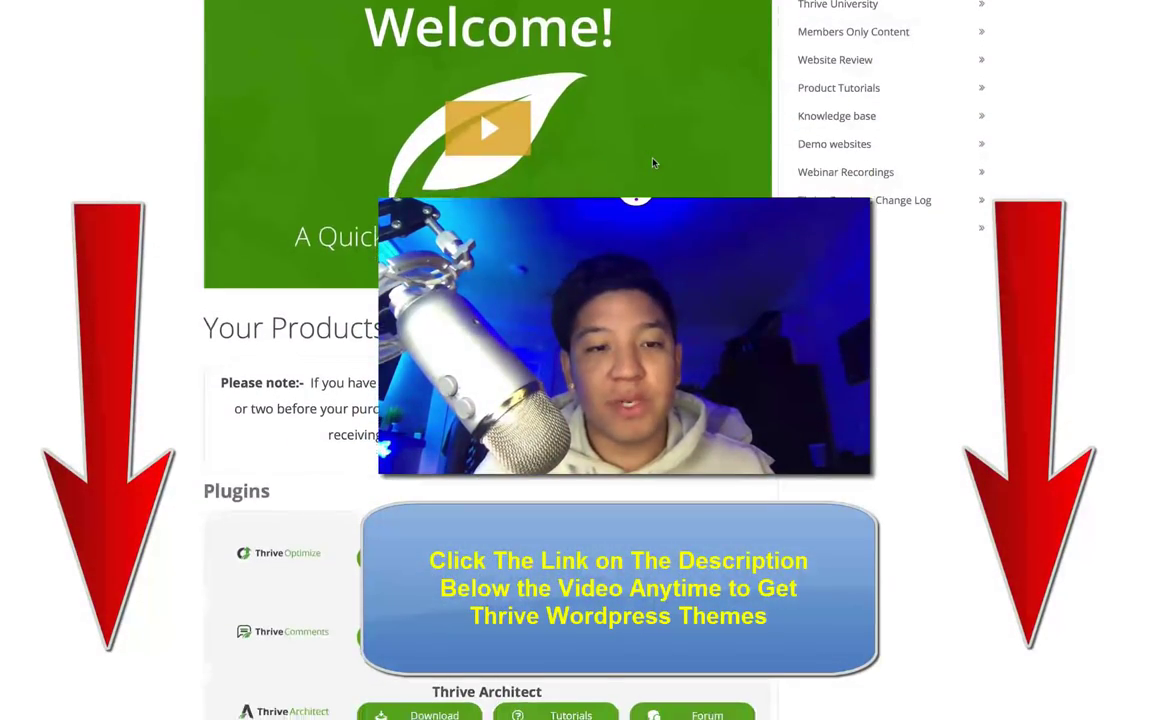
scroll(652, 162, "down", 5)
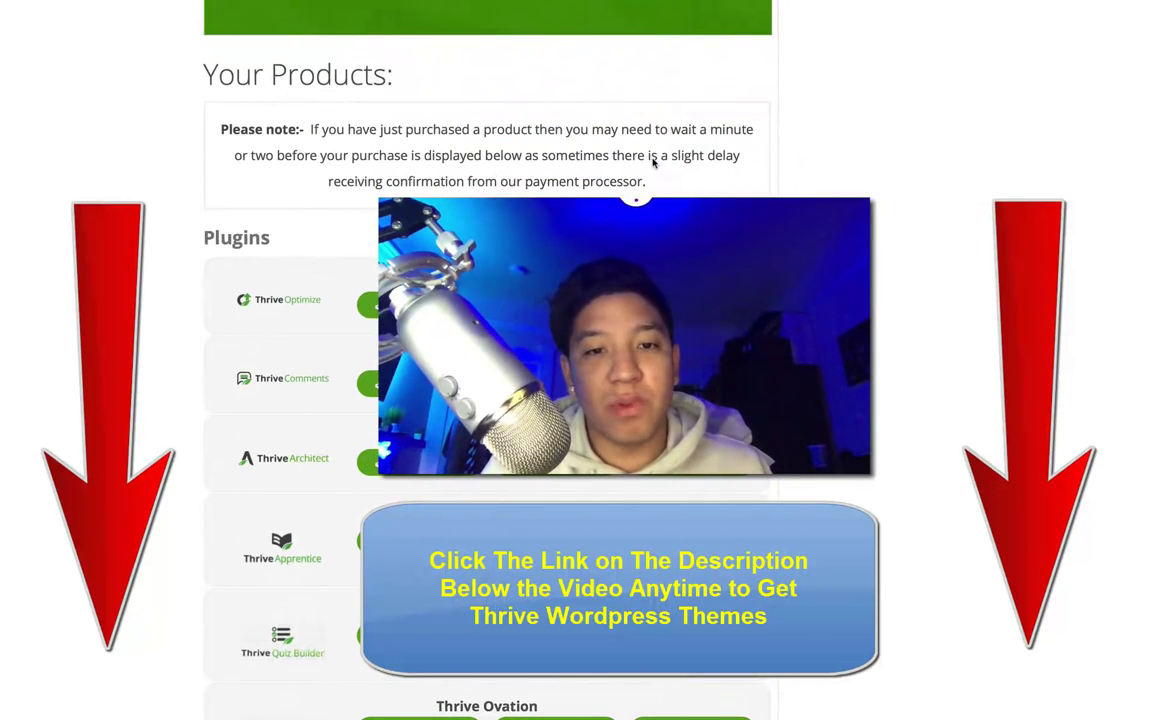
scroll(652, 162, "down", 3)
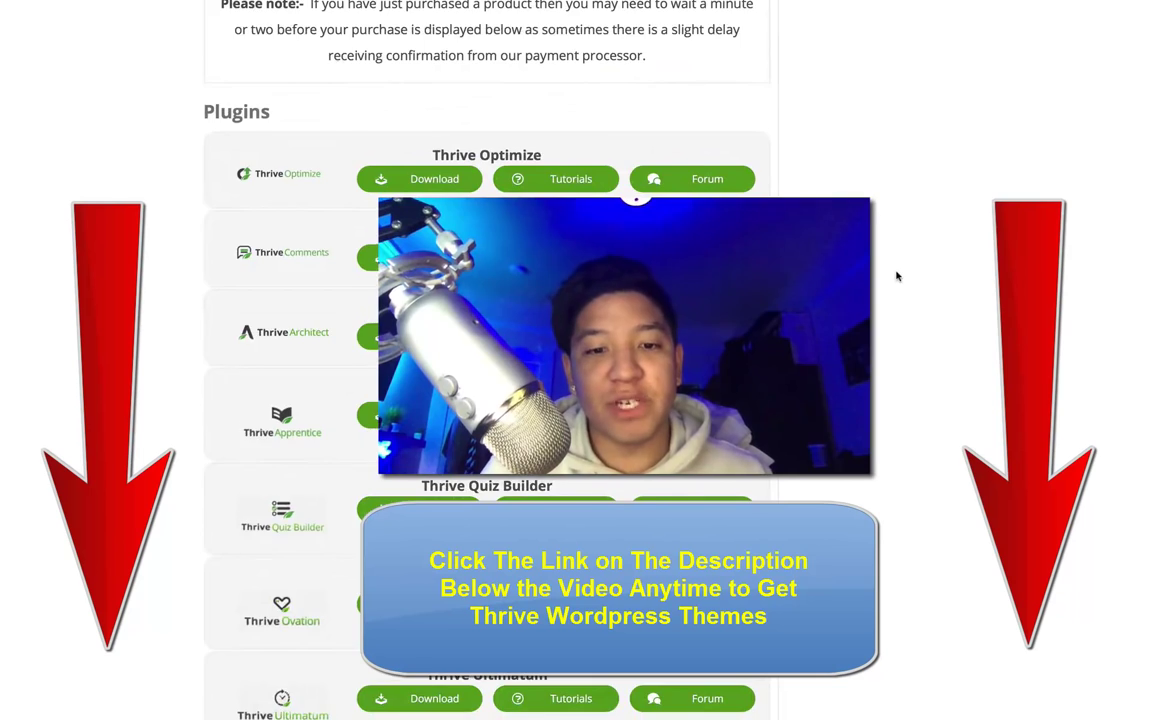
scroll(897, 276, "down", 4)
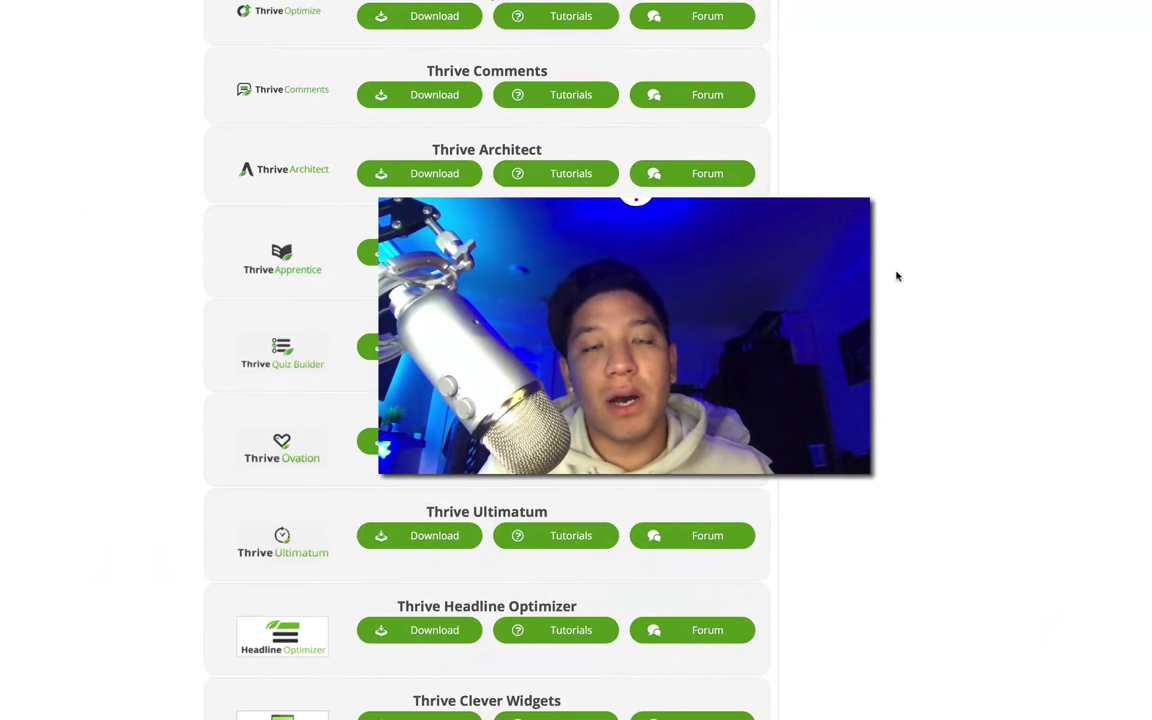
scroll(897, 276, "down", 3)
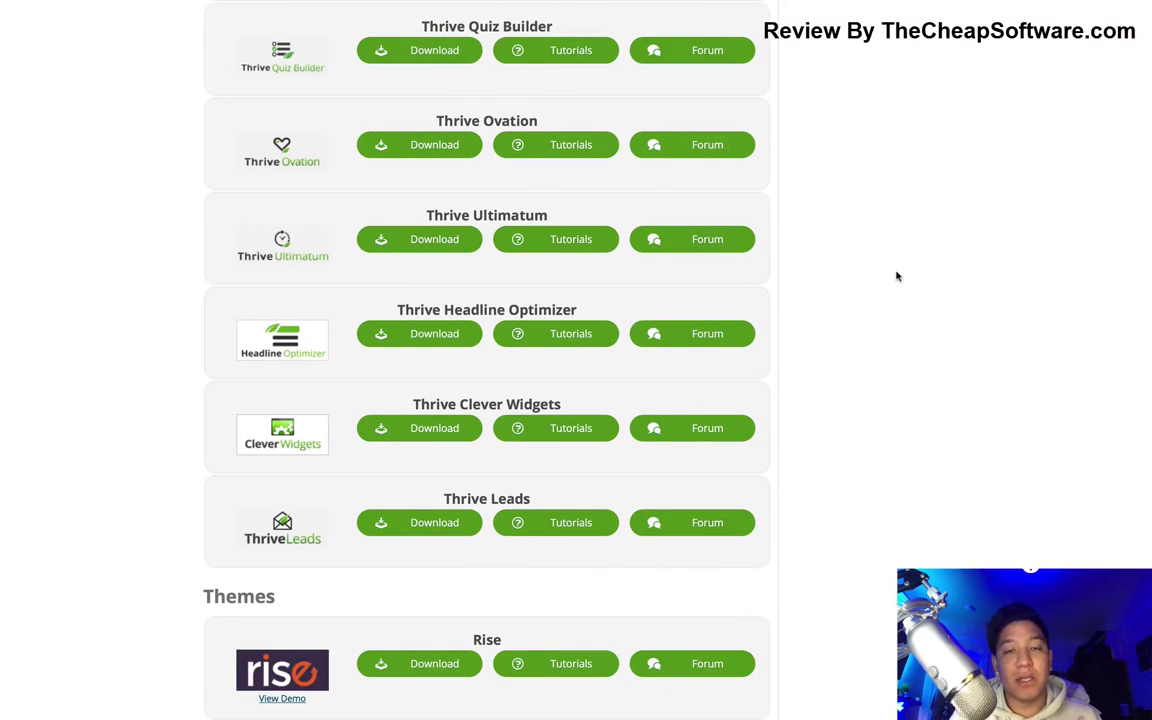
Browse the Themes list and launch the Rise theme's live demo
scroll(897, 276, "down", 4)
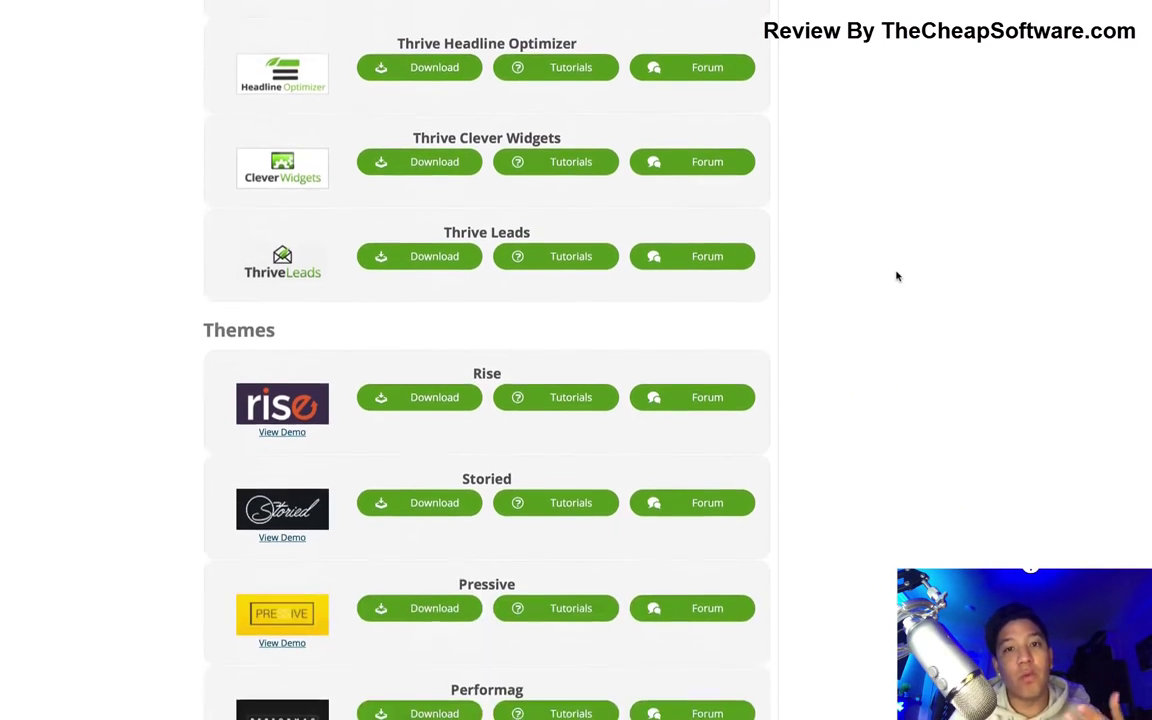
scroll(897, 276, "down", 2)
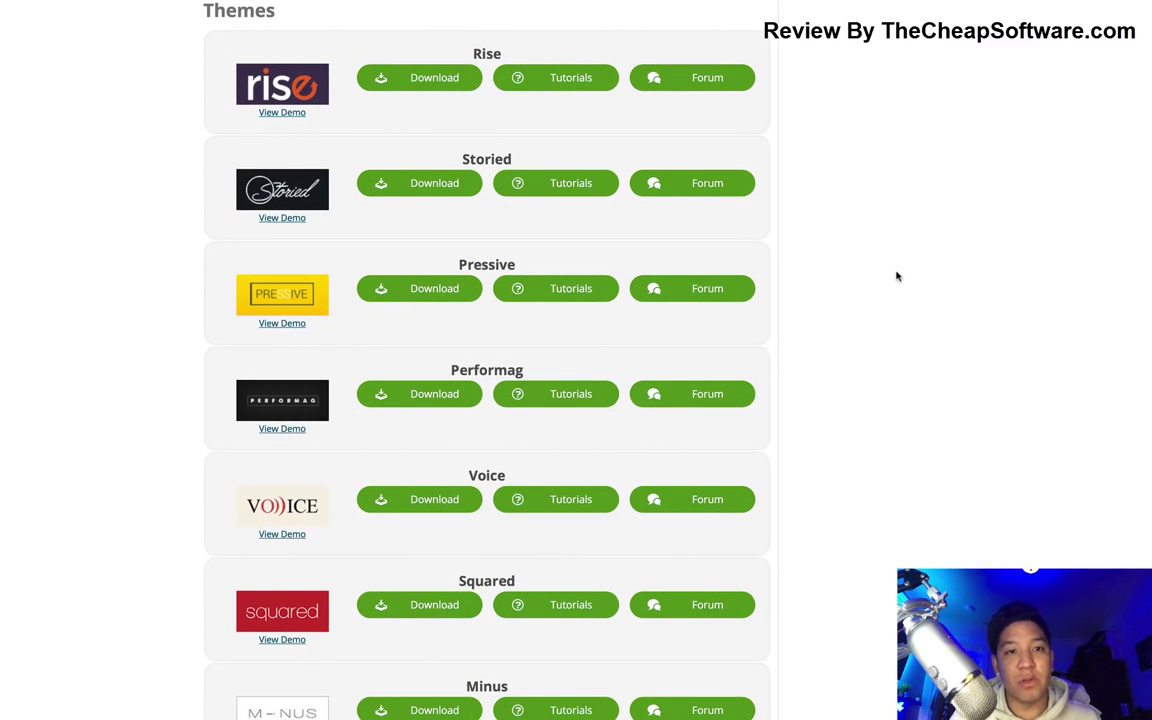
scroll(897, 276, "down", 5)
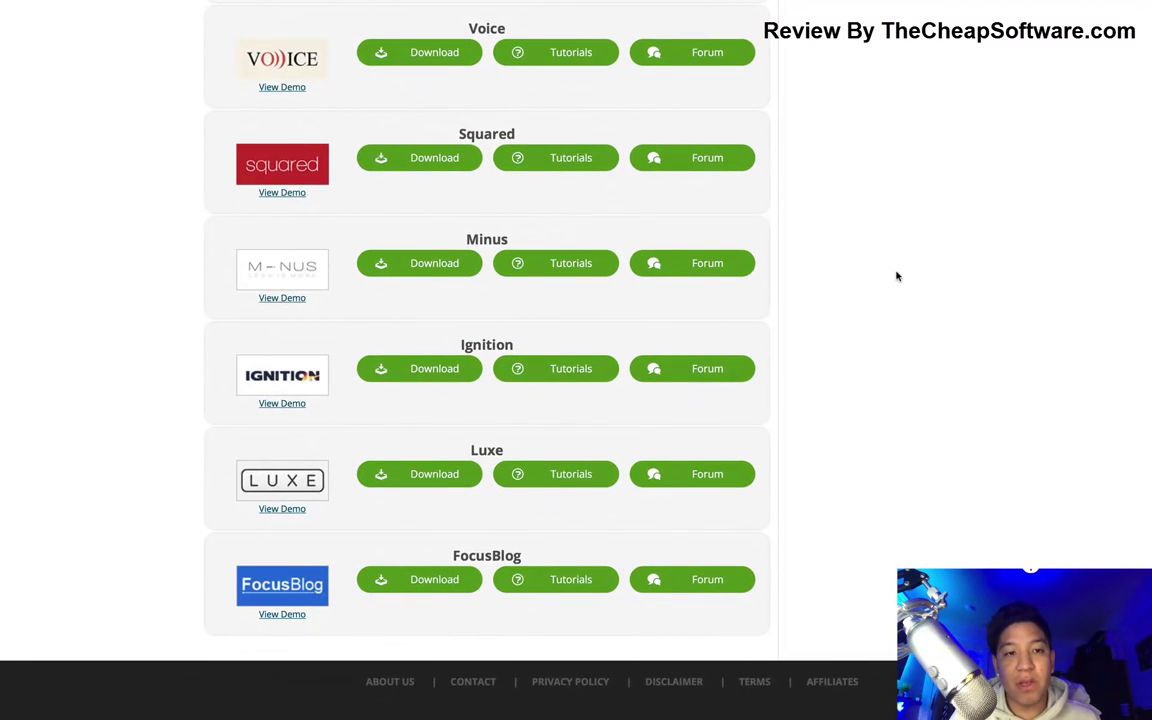
scroll(897, 276, "up", 4)
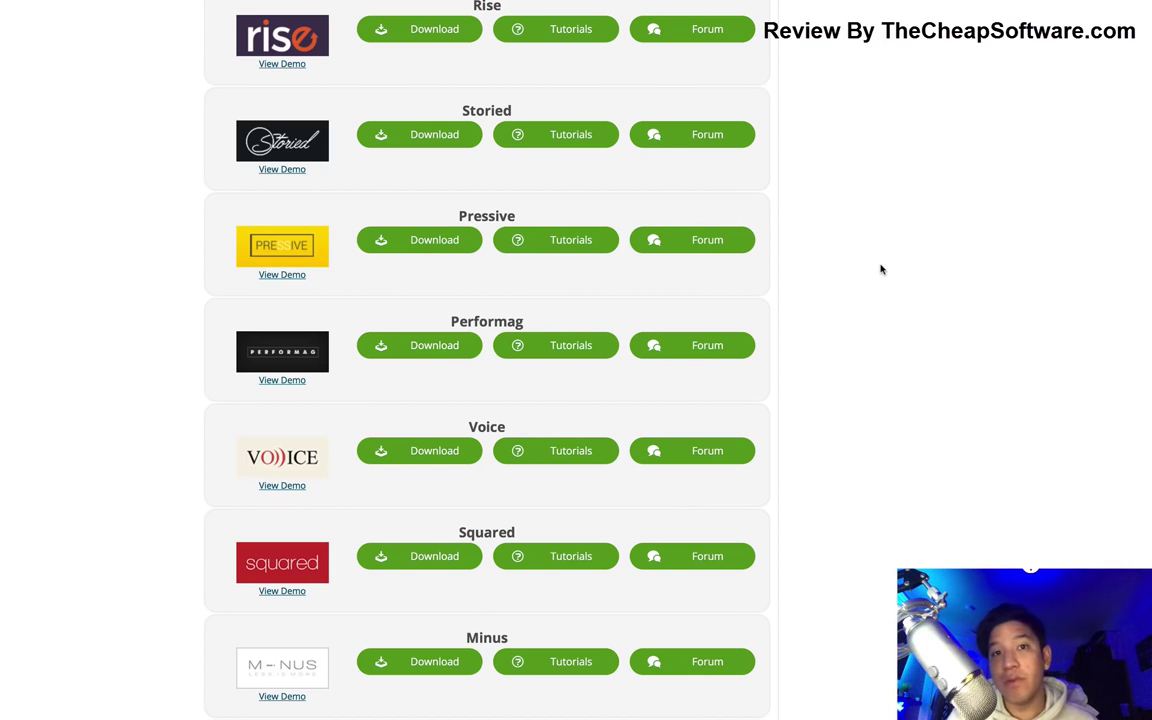
scroll(881, 269, "down", 1)
scroll(881, 269, "down", 2)
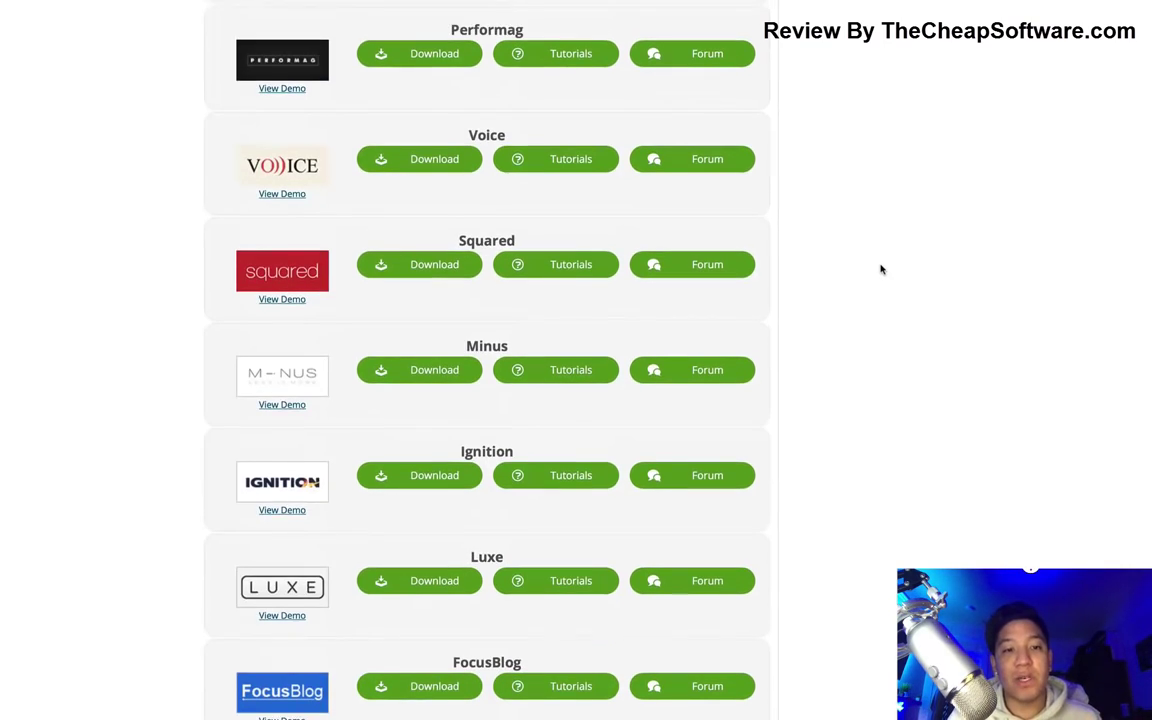
scroll(879, 267, "down", 1)
scroll(868, 255, "up", 3)
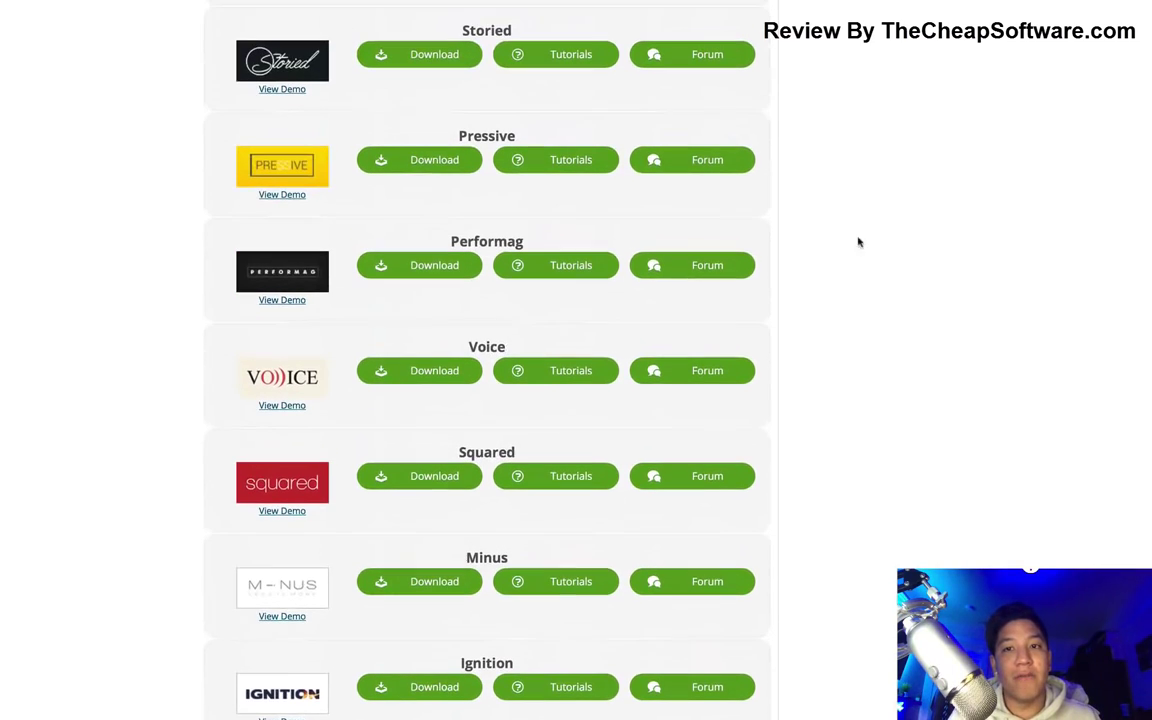
scroll(341, 89, "up", 1)
left_click(284, 99)
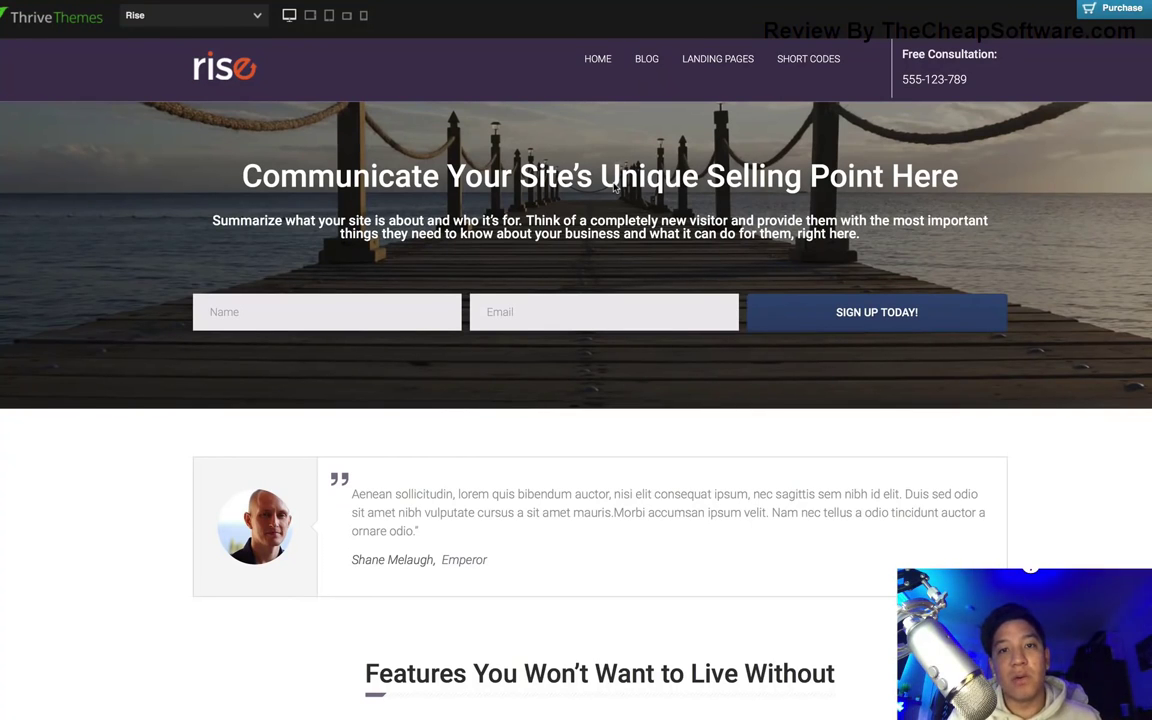
Scroll down through the entire Rise theme demo page and partway back up
scroll(614, 187, "down", 5)
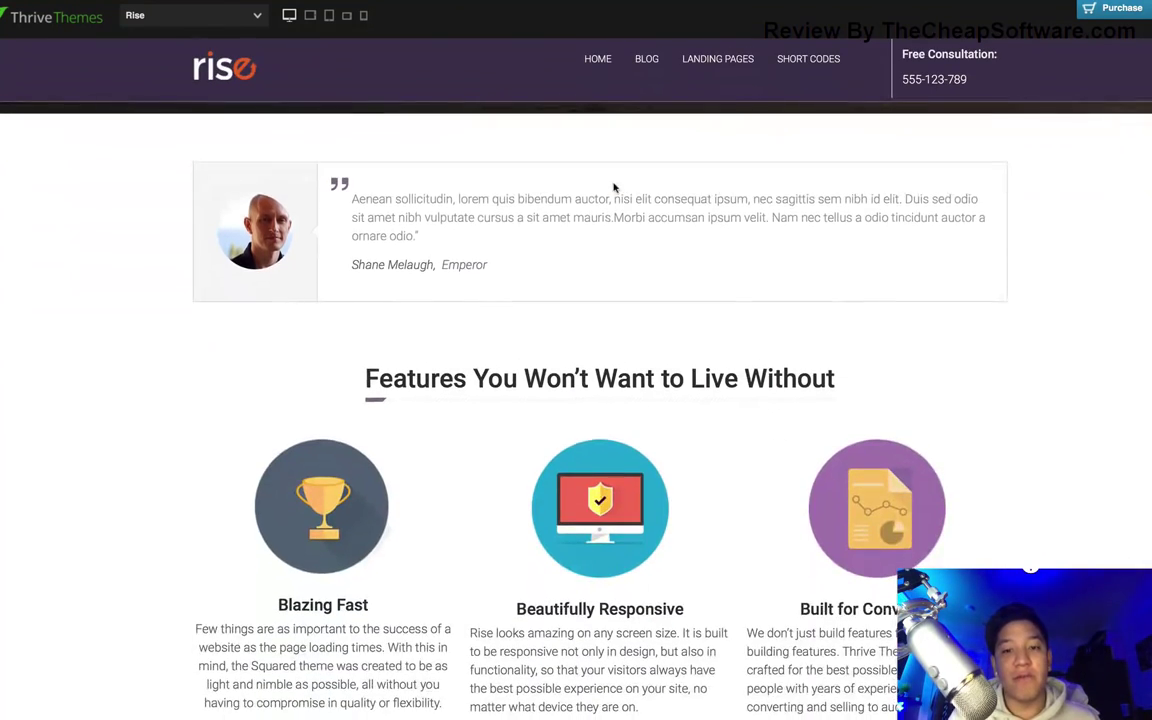
scroll(614, 187, "down", 2)
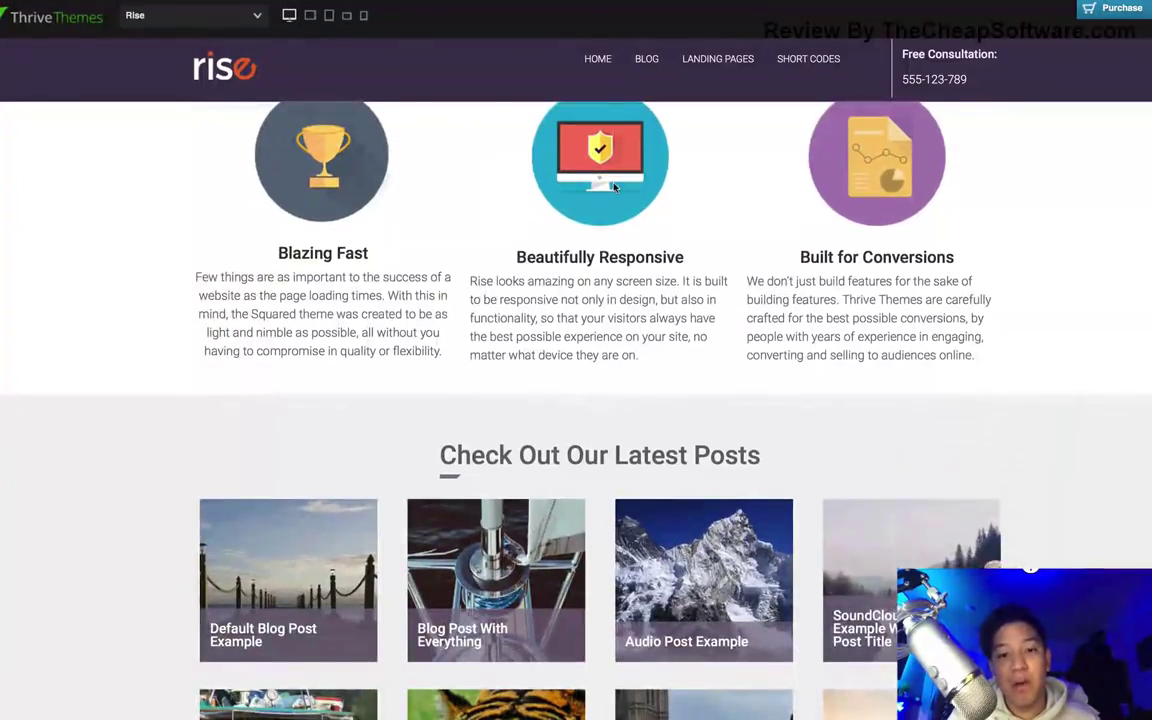
scroll(614, 187, "down", 2)
scroll(614, 187, "down", 2)
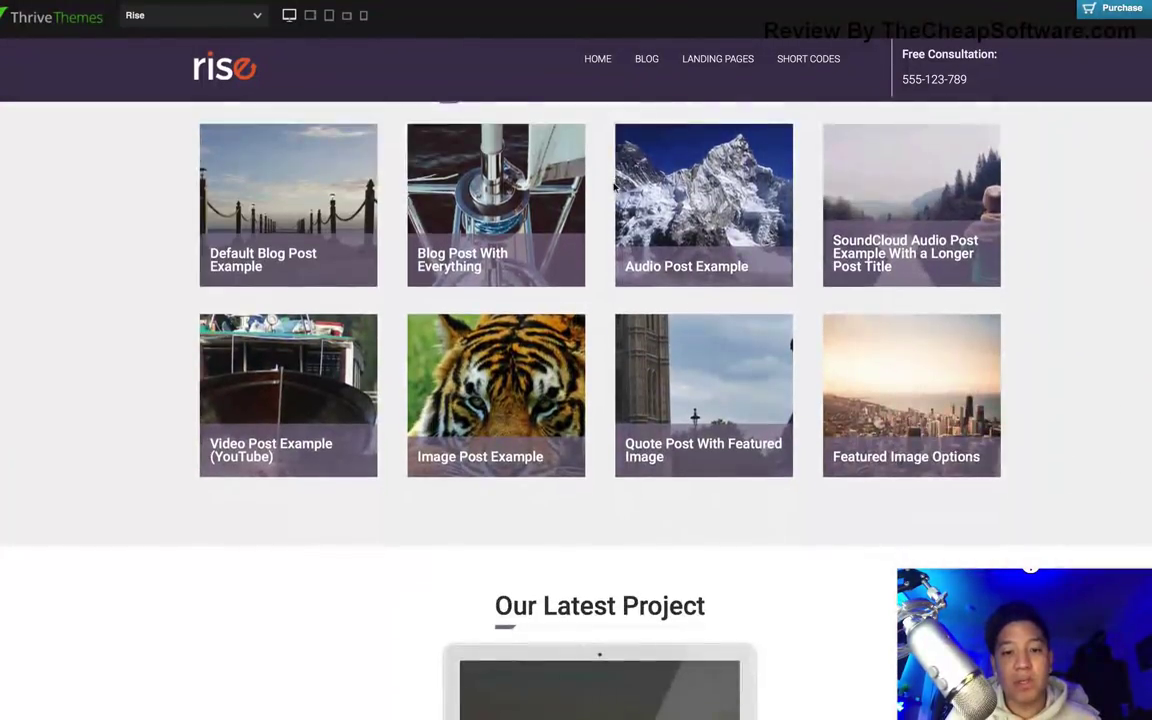
scroll(614, 187, "down", 3)
scroll(614, 187, "down", 7)
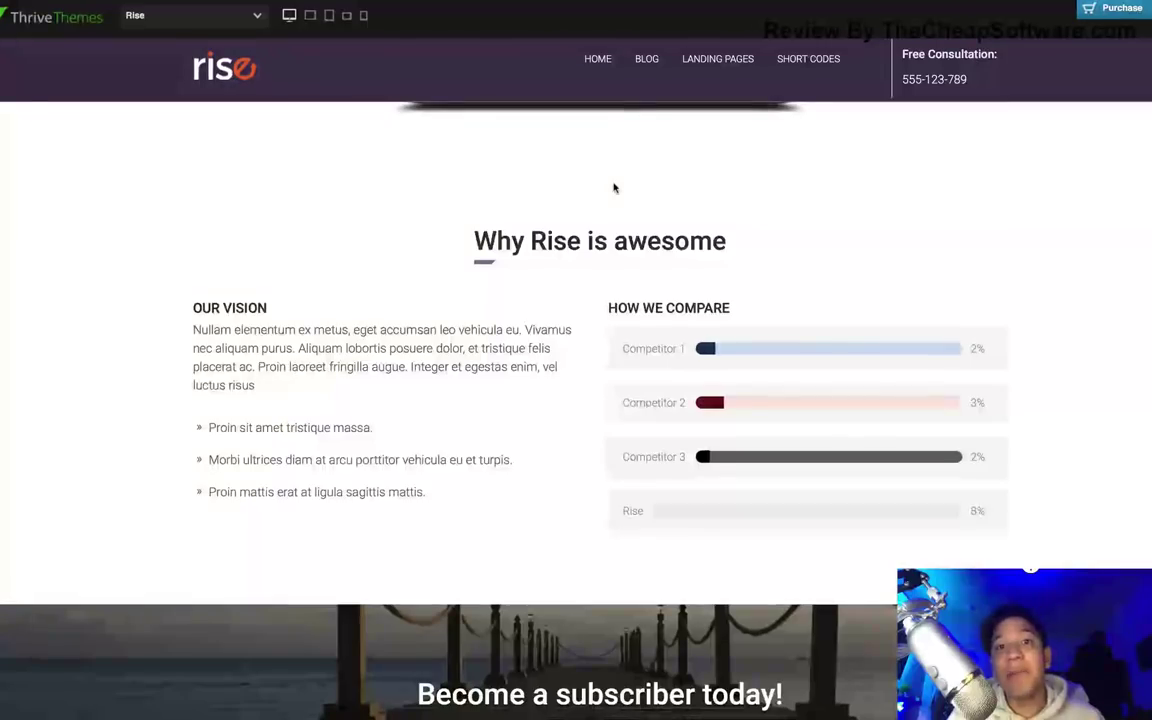
scroll(614, 187, "down", 2)
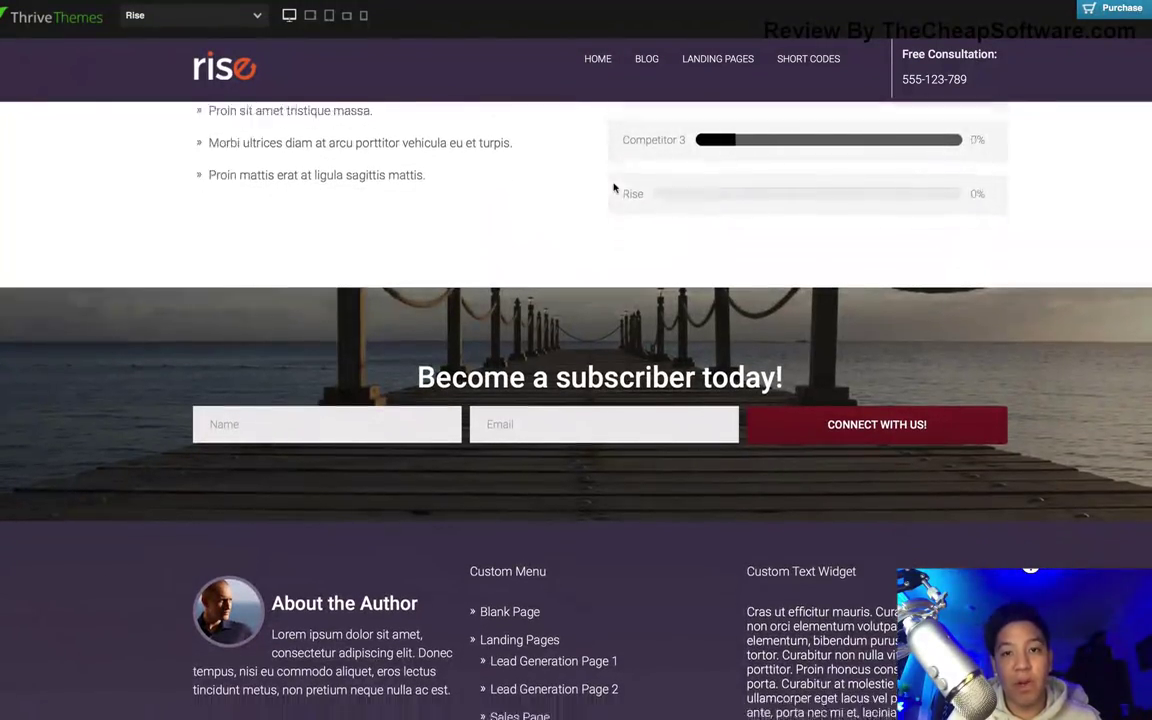
scroll(614, 187, "up", 8)
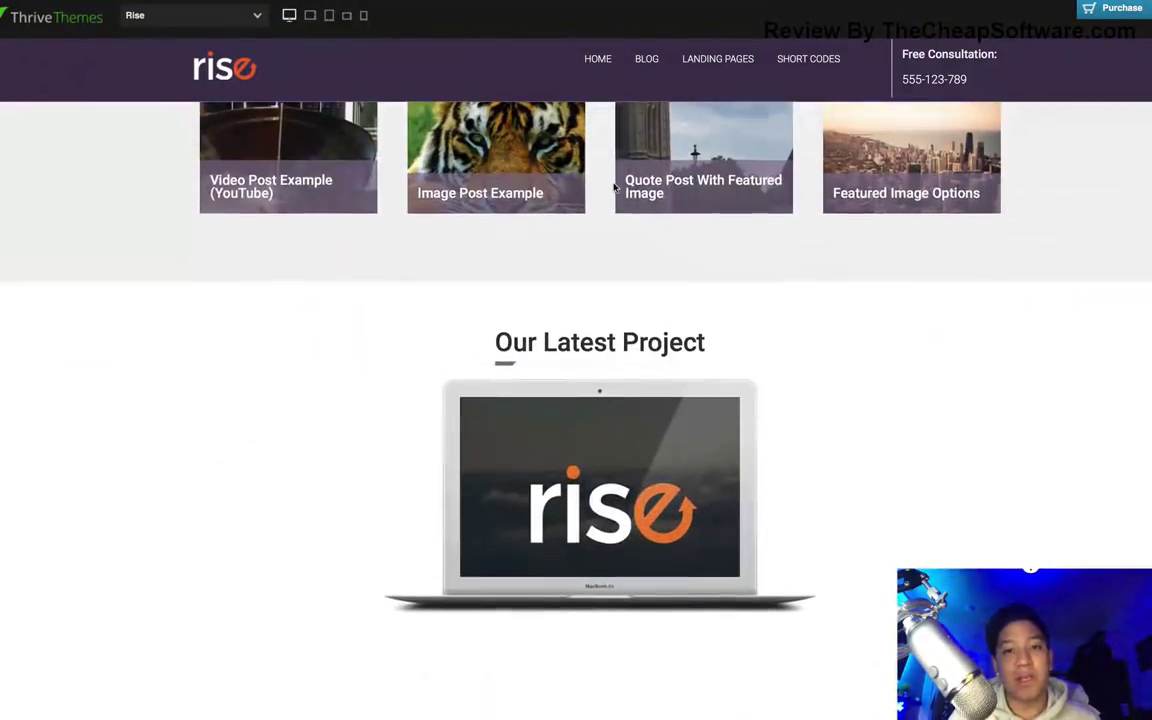
scroll(614, 187, "up", 10)
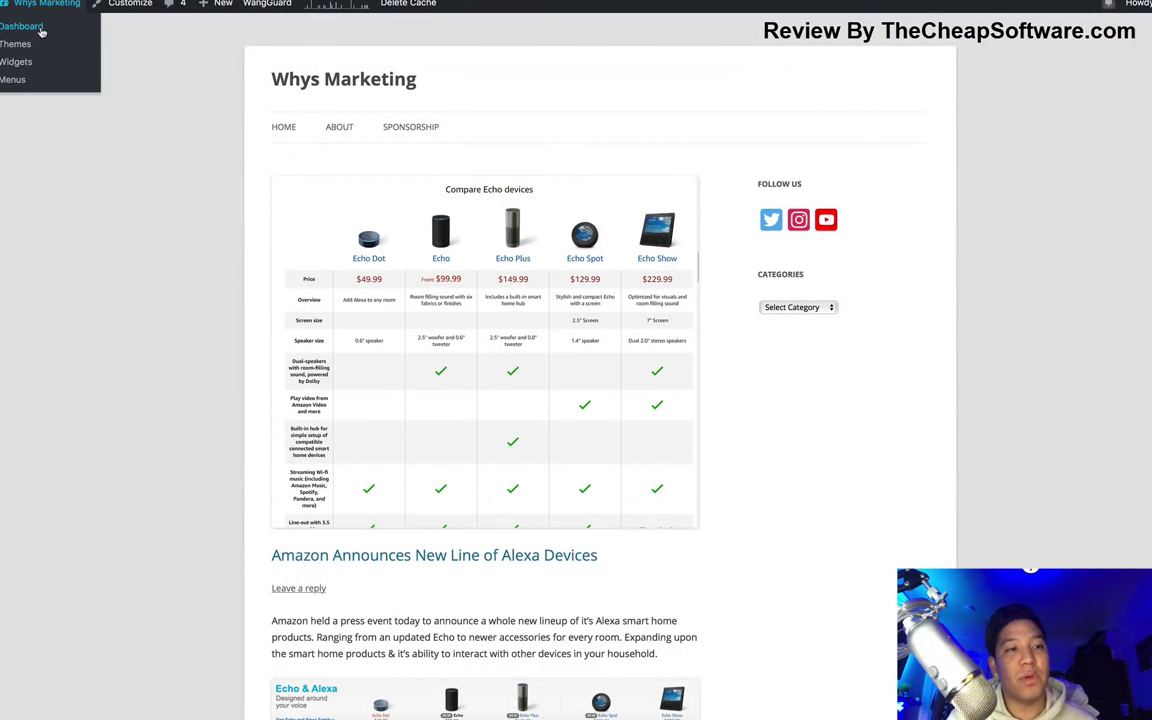
Activate the Rise theme from Appearance > Themes in the Whys Marketing dashboard
left_click(40, 29)
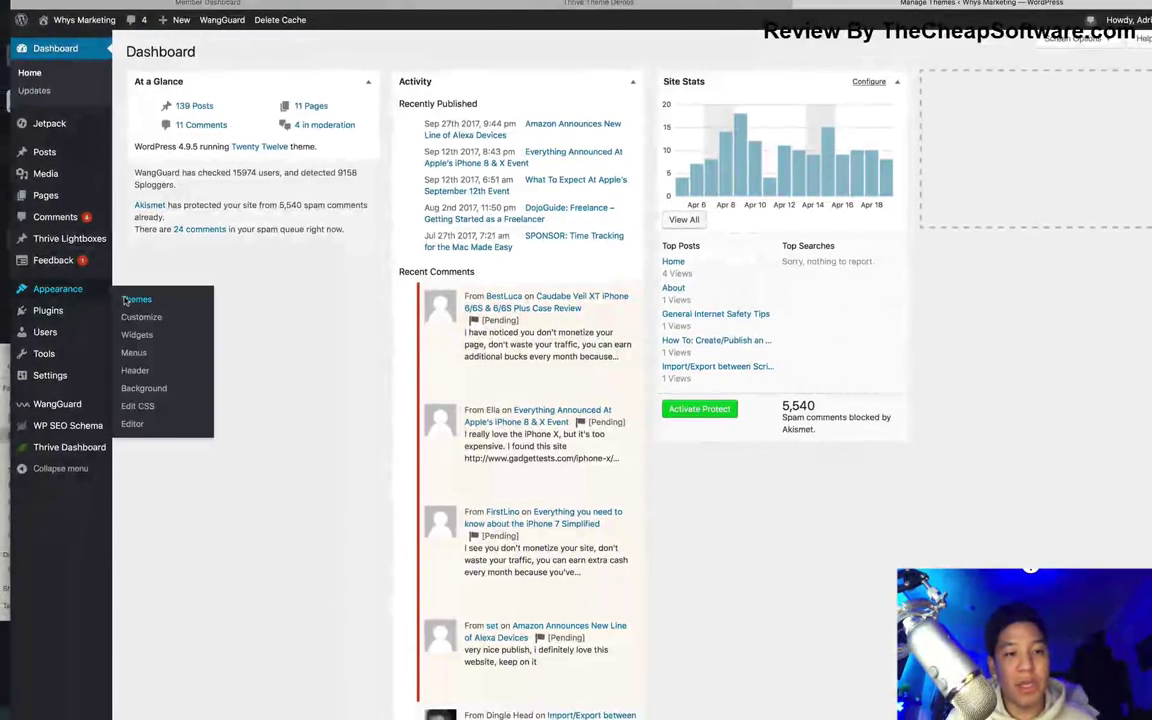
left_click(124, 300)
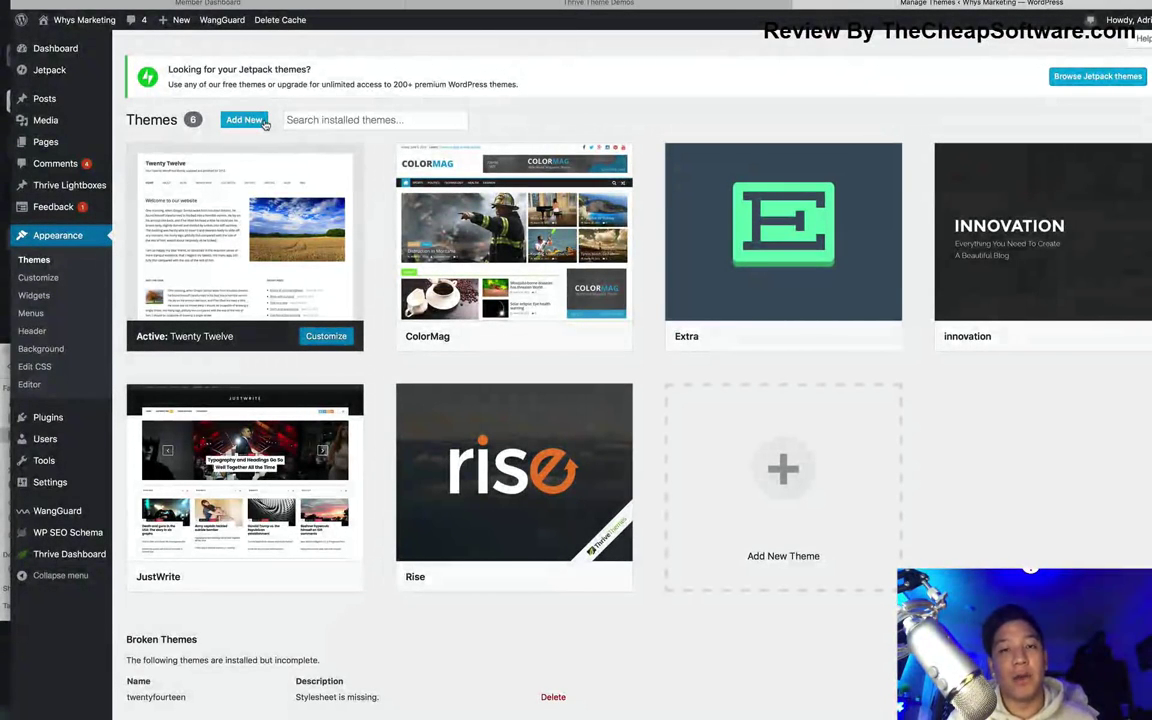
mouse_move(460, 450)
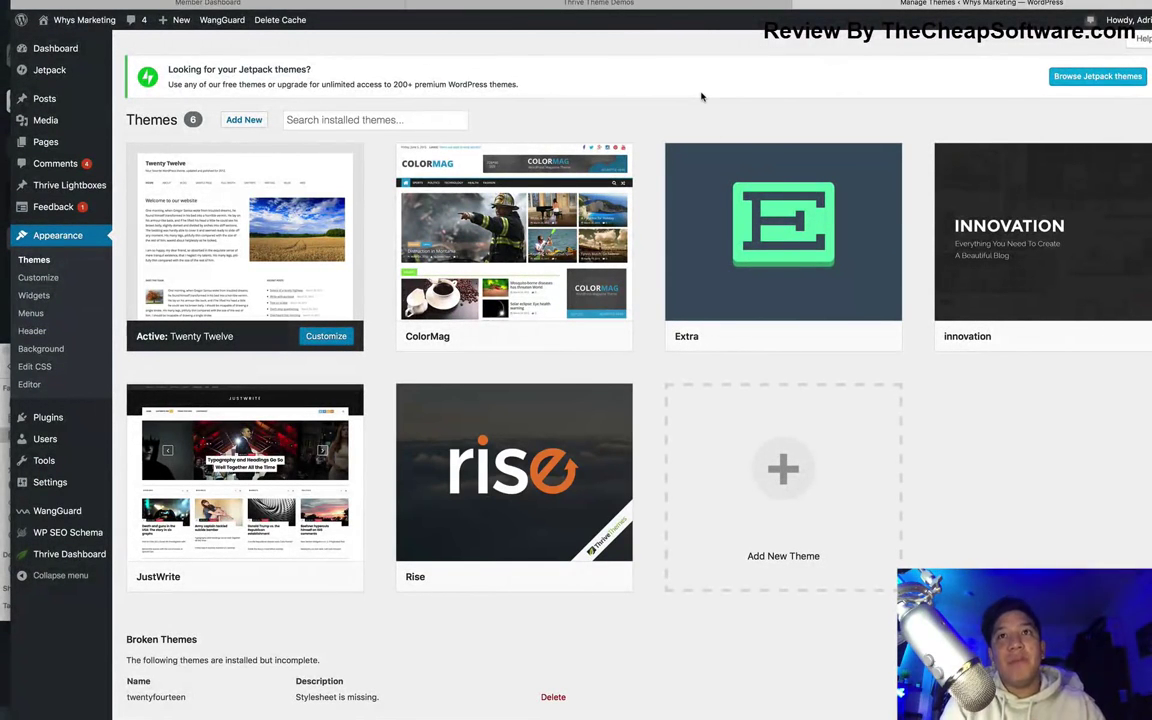
mouse_move(546, 478)
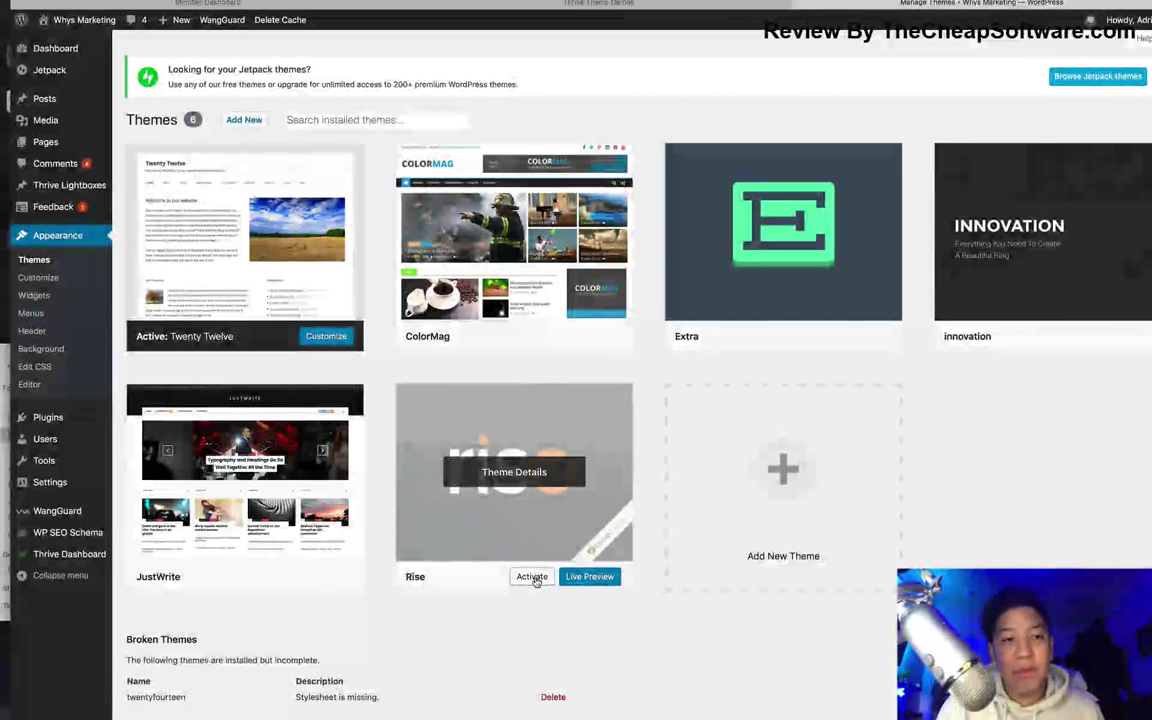
left_click(532, 577)
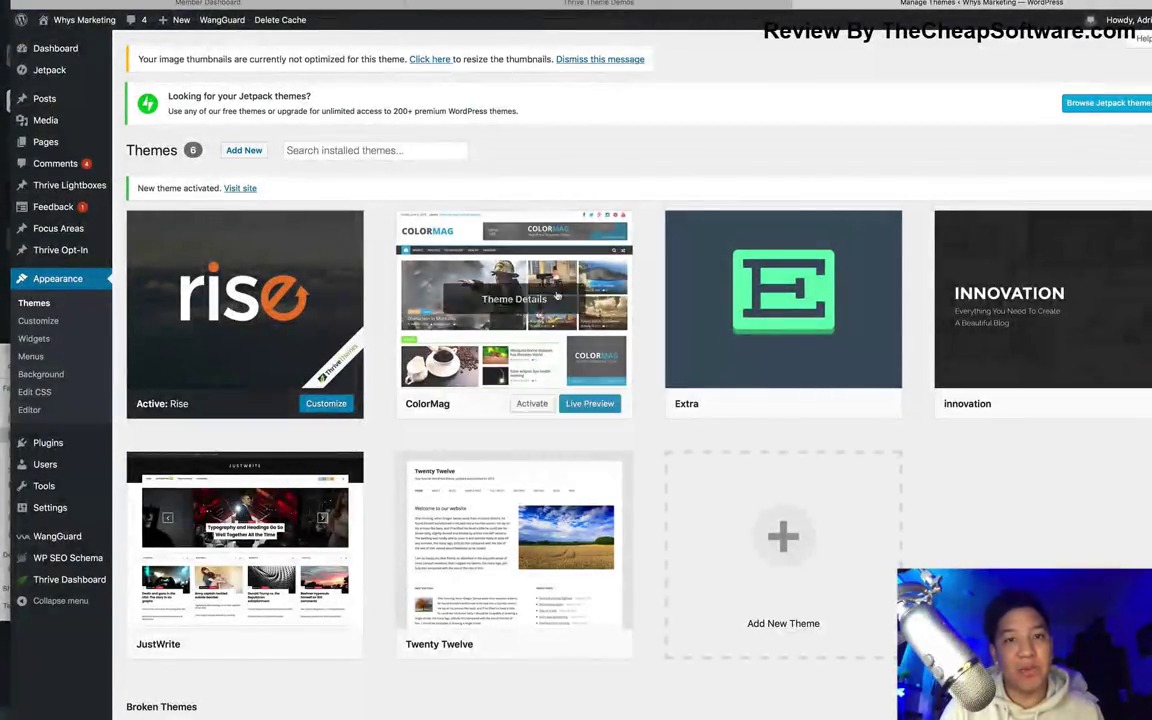
Preview the live Whys Marketing site with the Rise header and layout, then go back to Themes
left_click(647, 8)
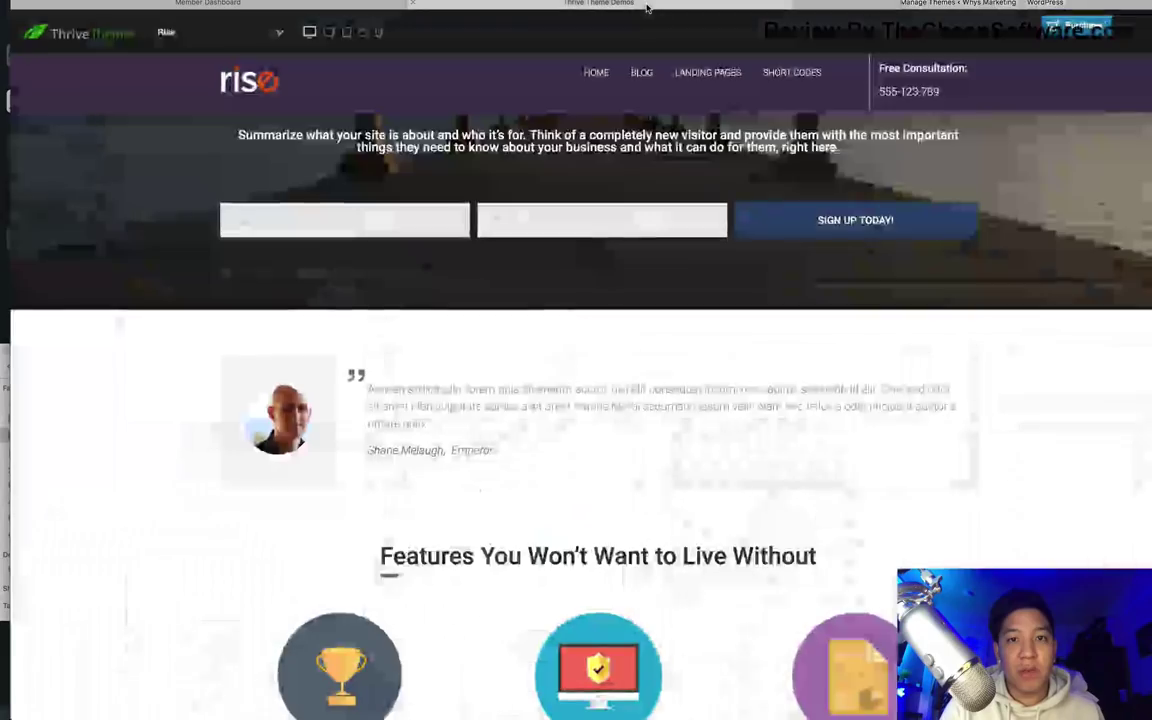
left_click(869, 4)
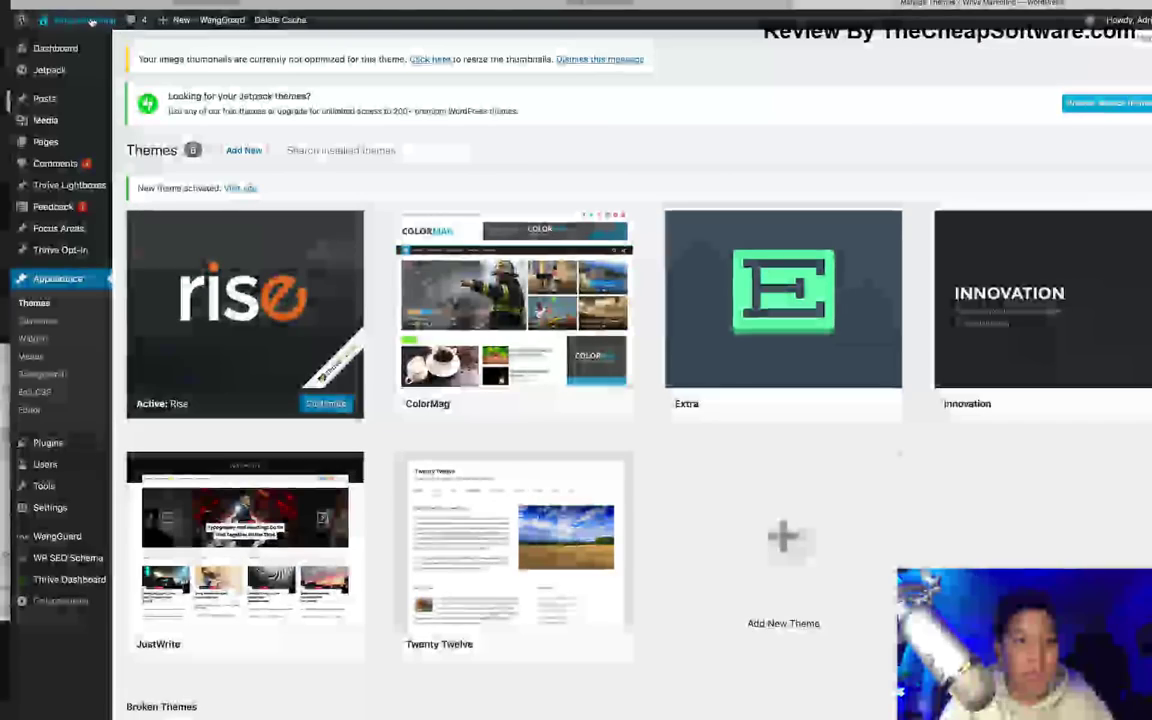
left_click(90, 20, "super")
left_click(925, 3)
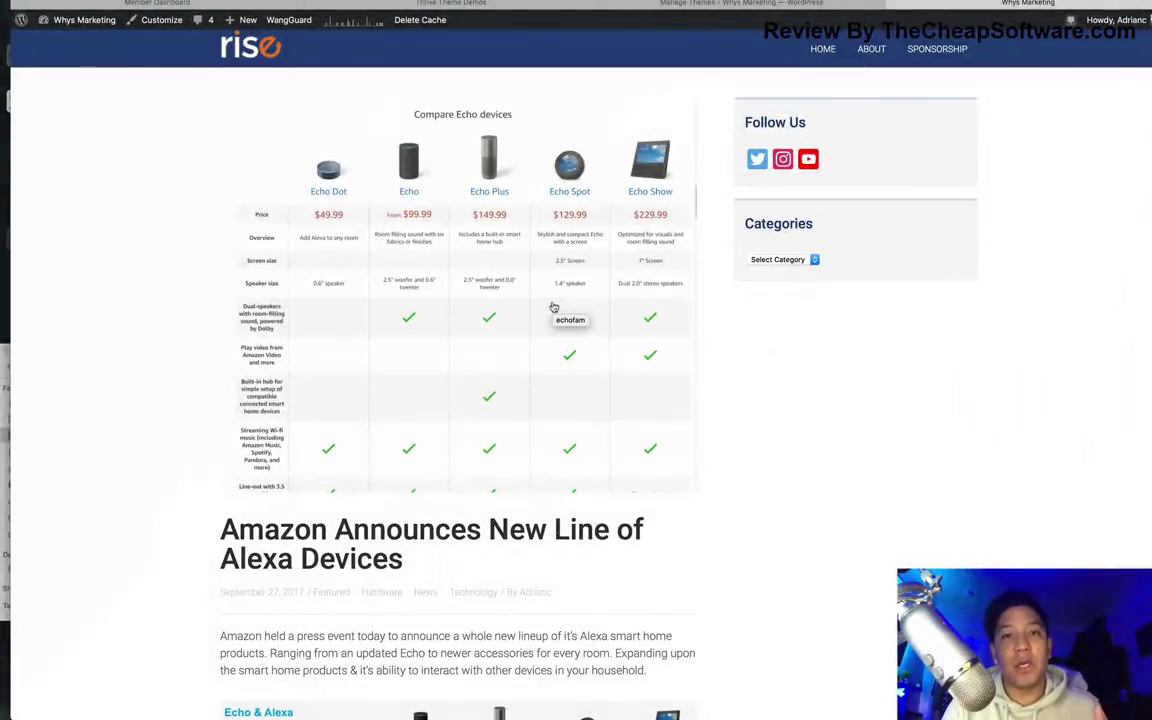
scroll(553, 307, "down", 2)
scroll(553, 307, "down", 15)
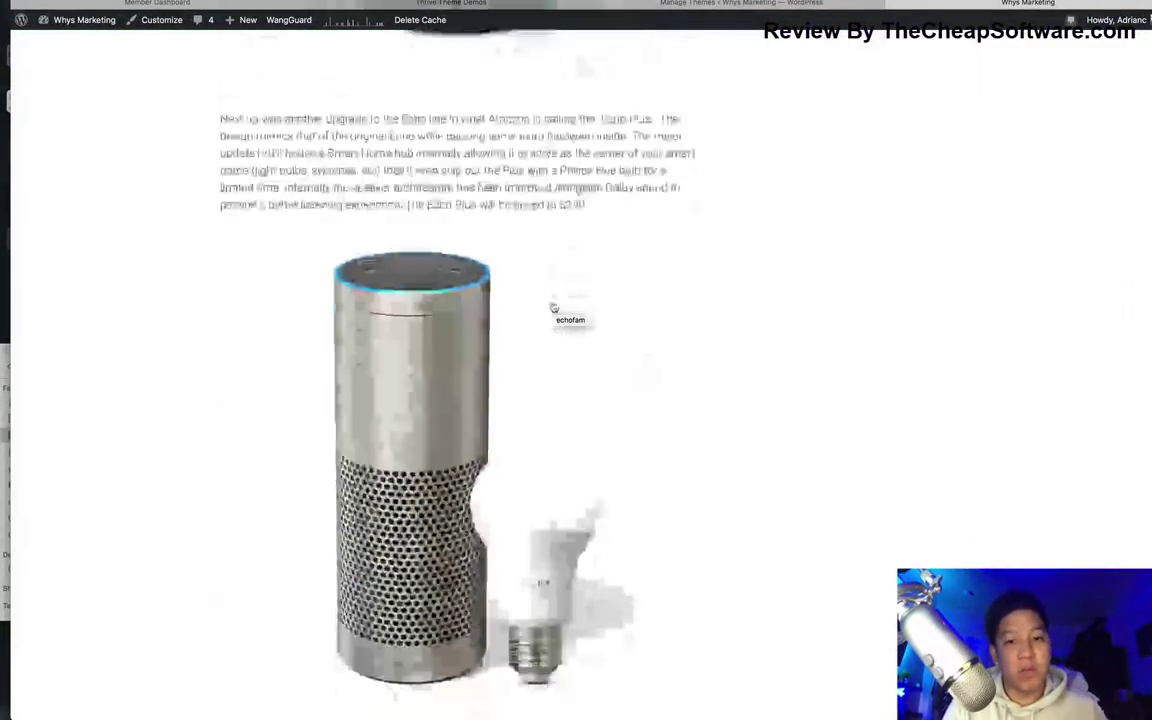
scroll(553, 307, "down", 20)
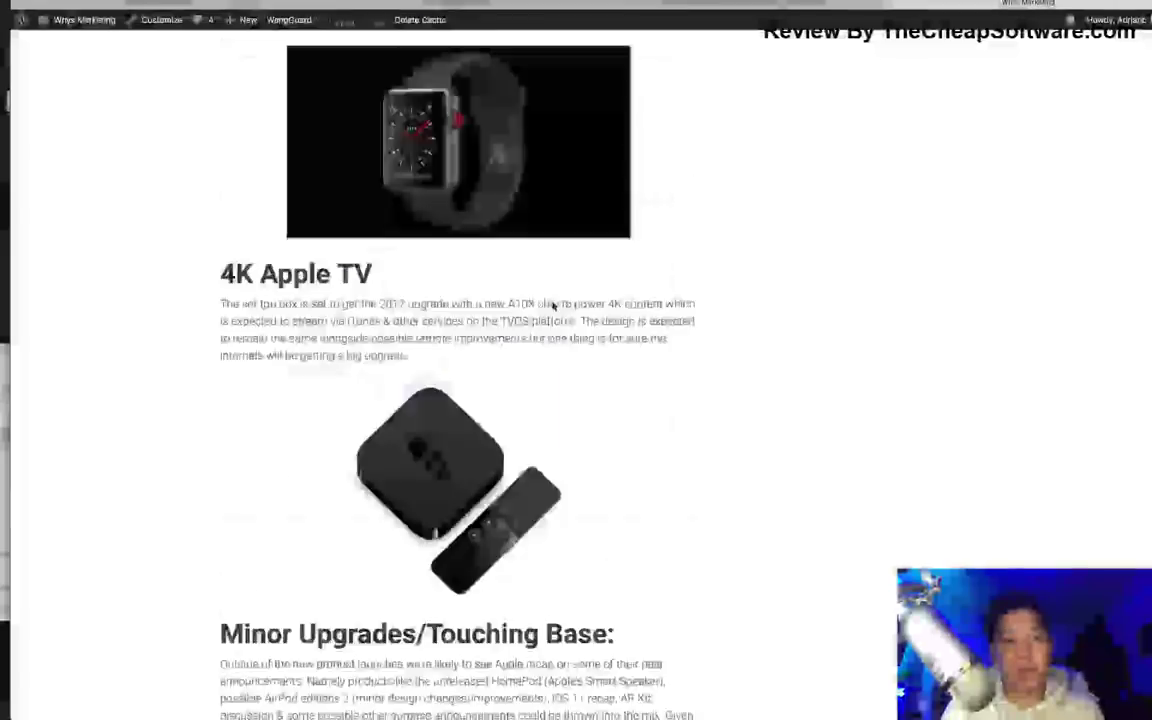
scroll(553, 303, "up", 20)
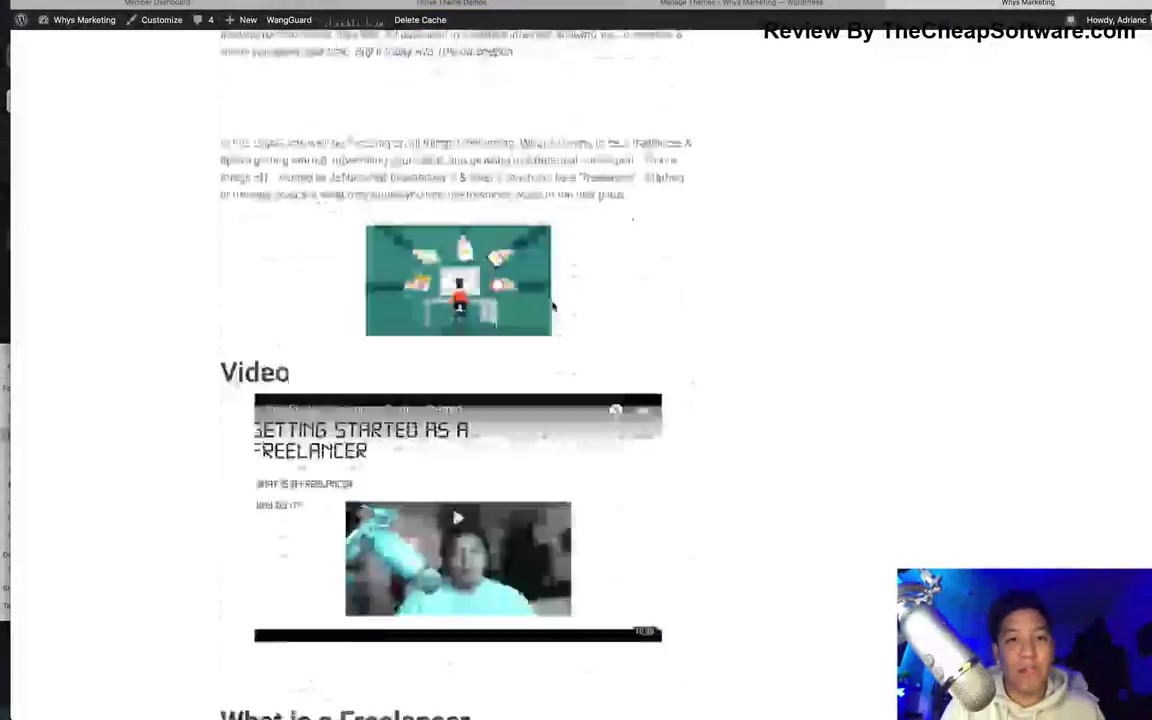
scroll(553, 305, "up", 20)
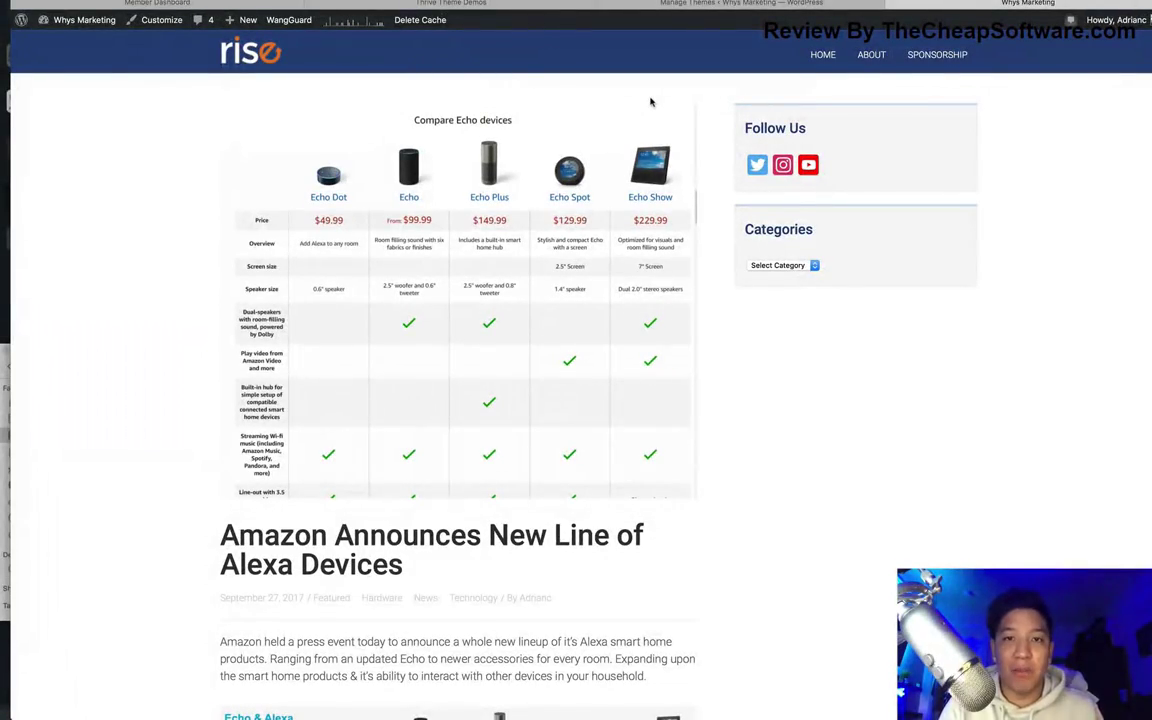
left_click(600, 5)
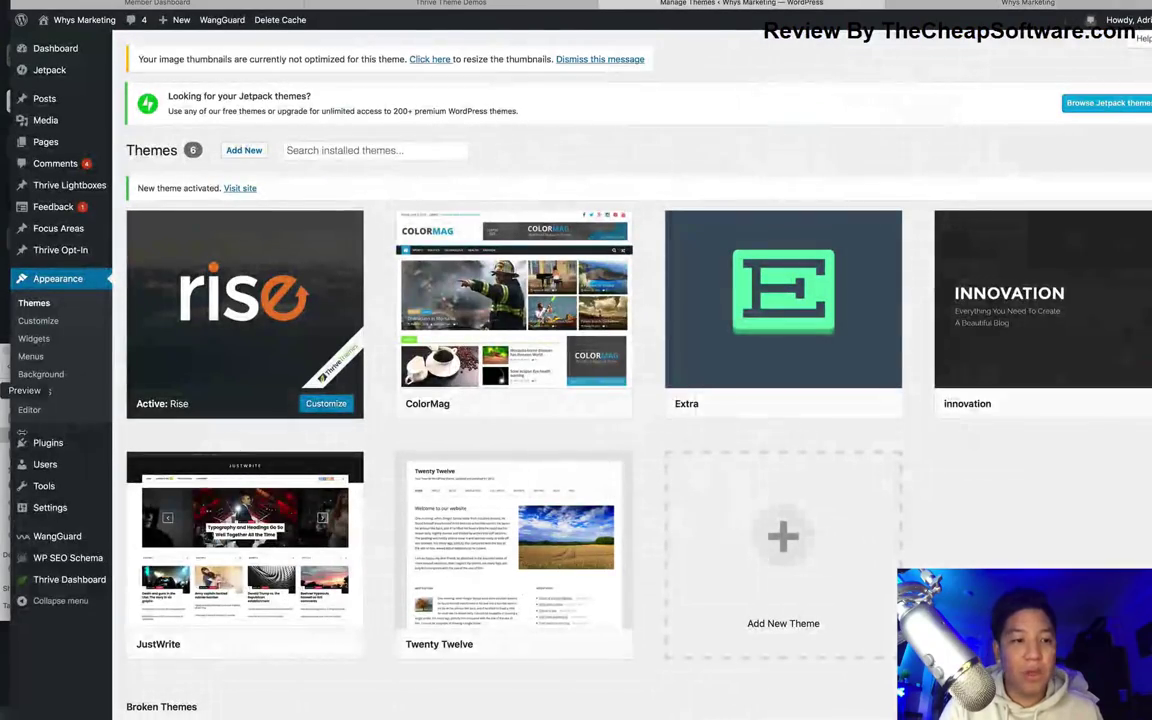
Open Page Templates from the Rise Theme card's options menu in Thrive Dashboard
left_click(84, 588)
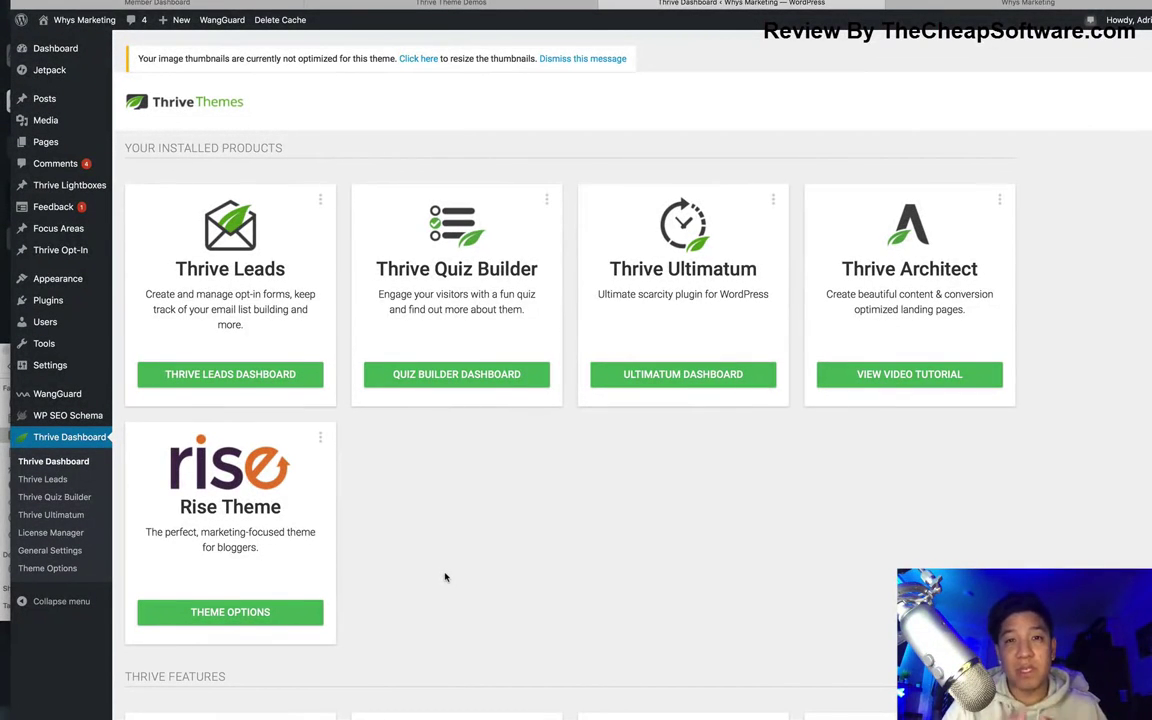
scroll(446, 577, "down", 2)
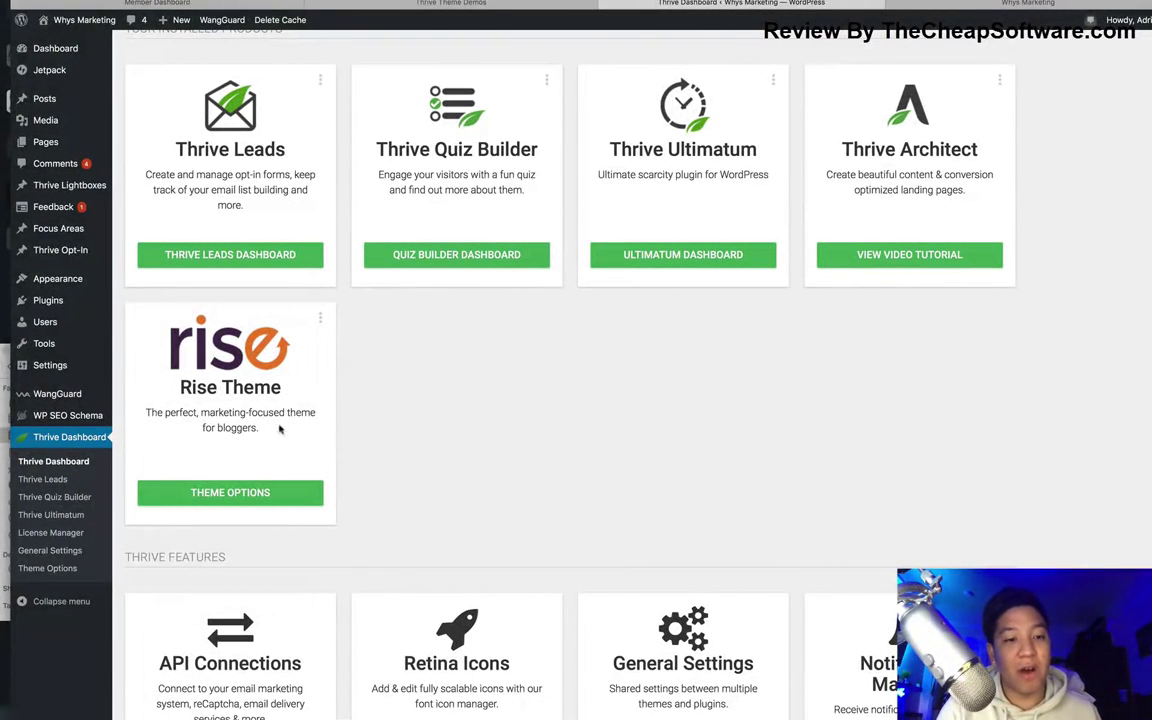
left_click(321, 318)
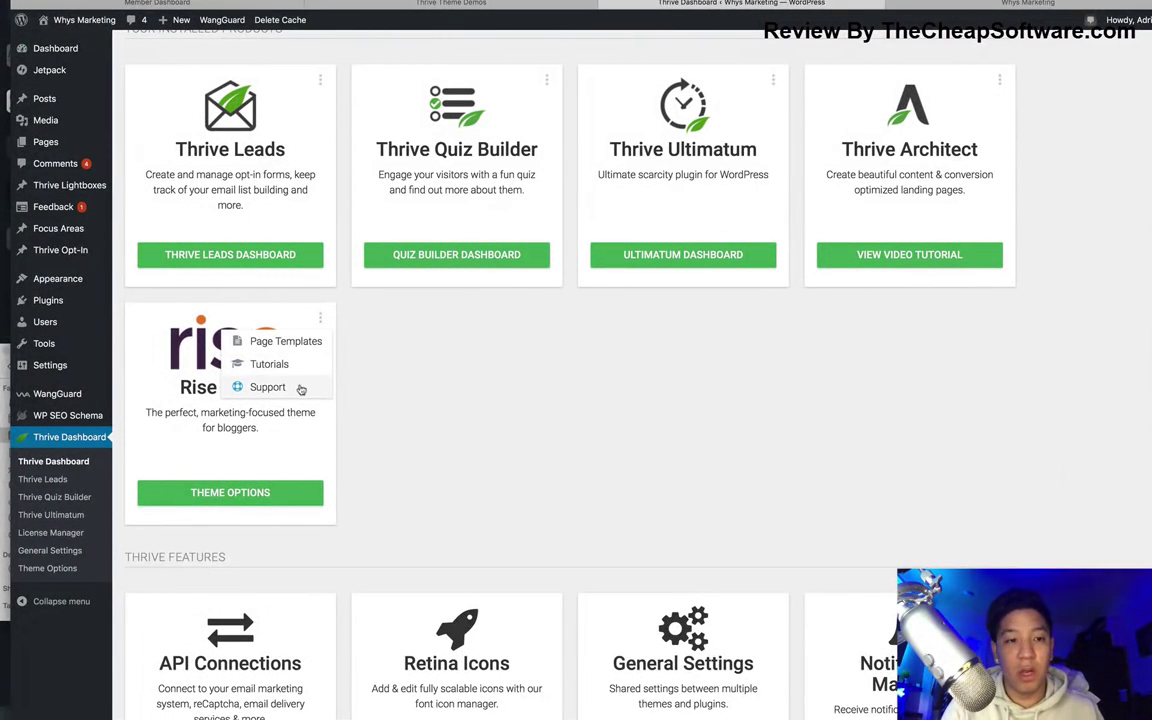
left_click(301, 342)
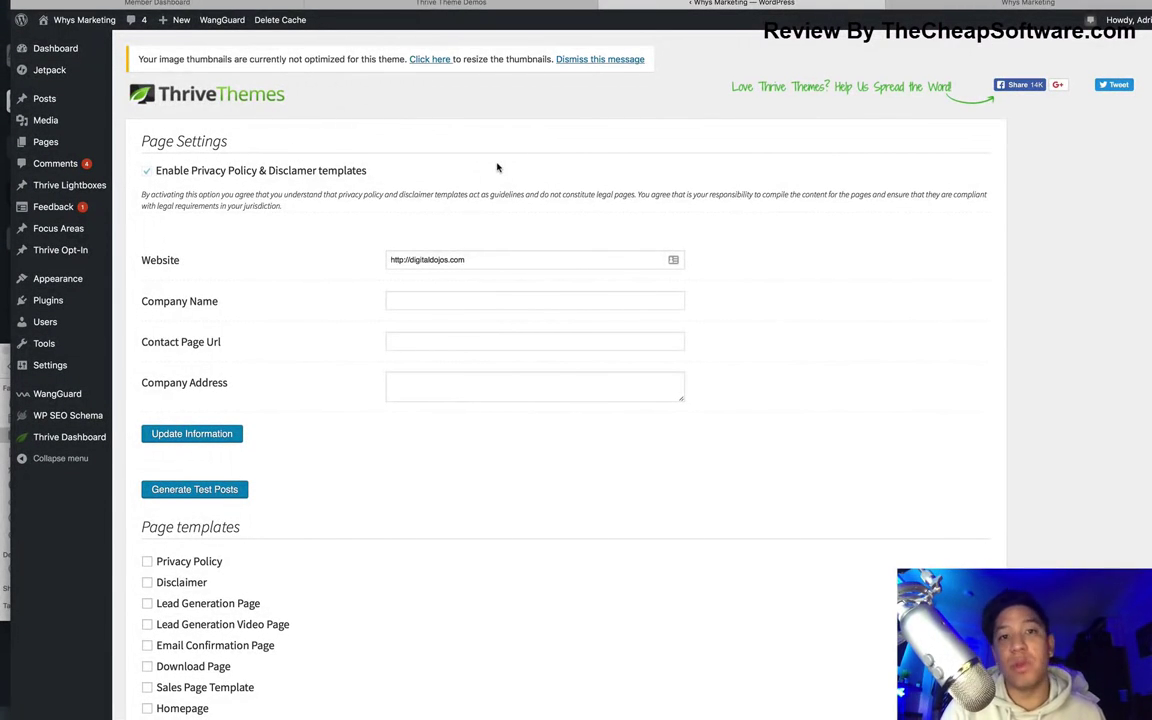
Select the Homepage page template and generate it as a new page
scroll(497, 165, "down", 3)
scroll(497, 163, "down", 2)
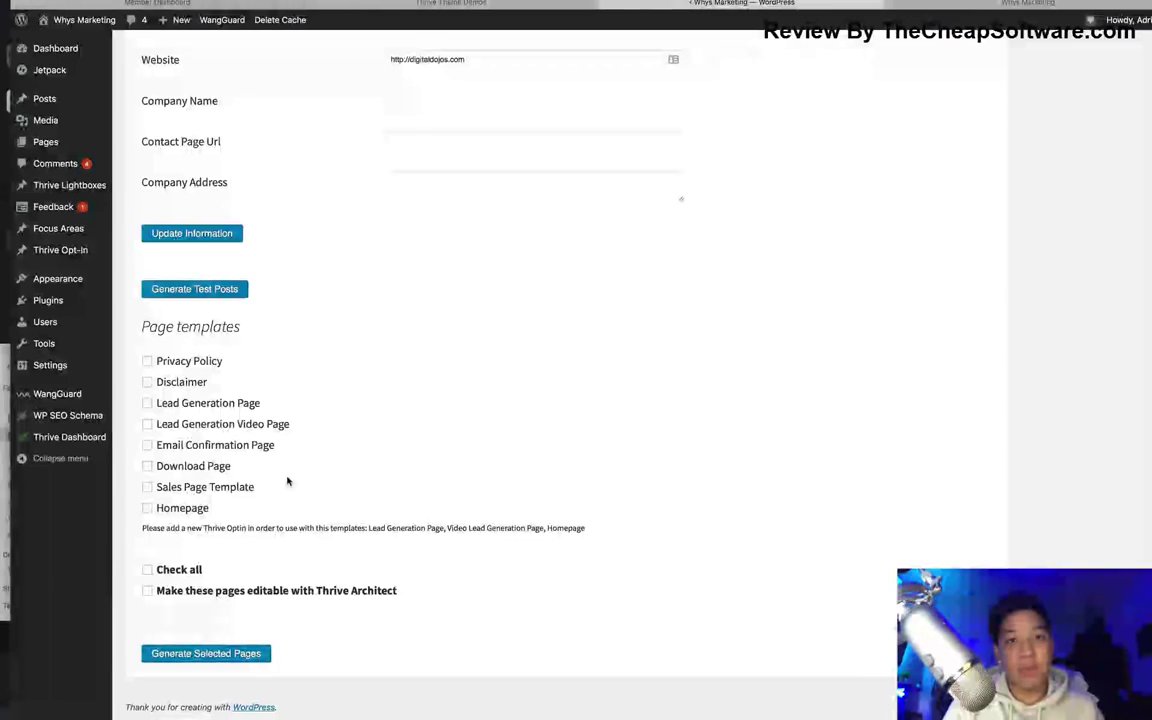
left_click(190, 509)
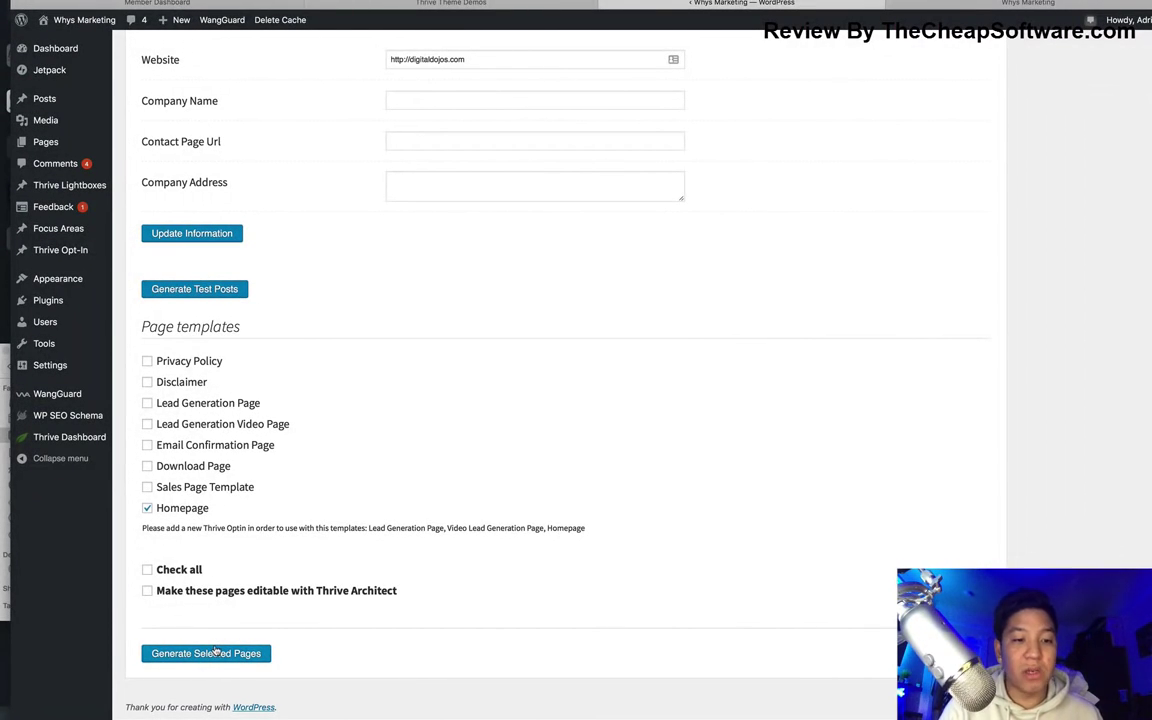
left_click(214, 652)
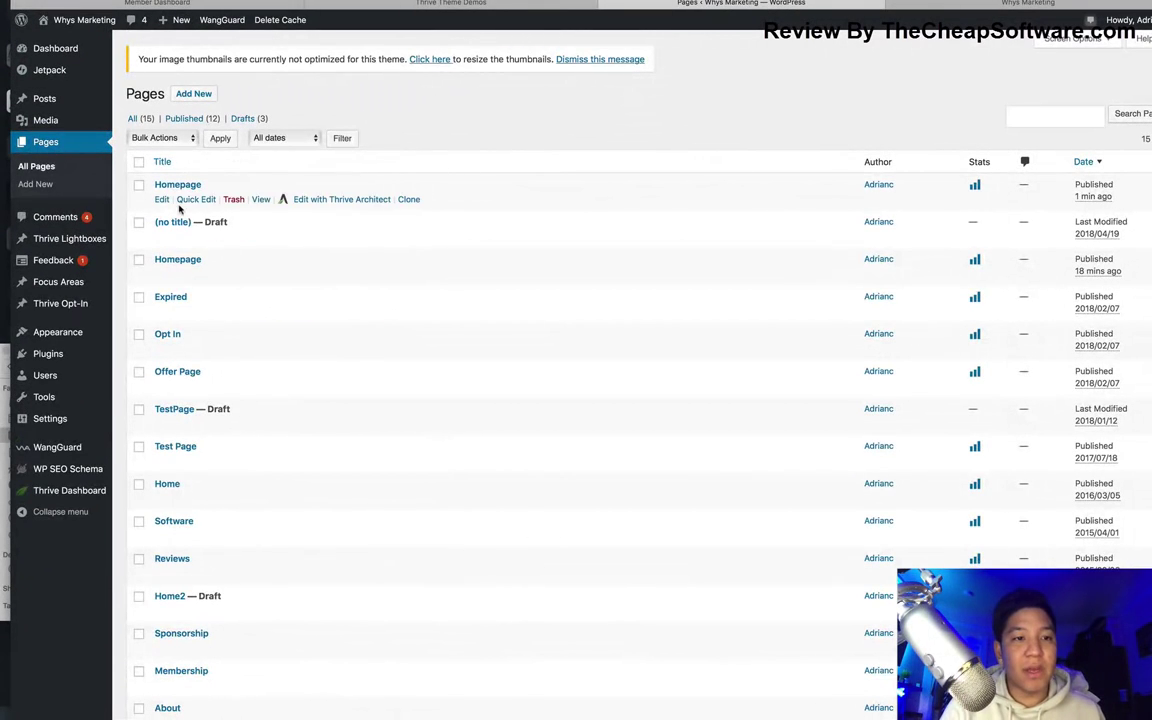
left_click(260, 201)
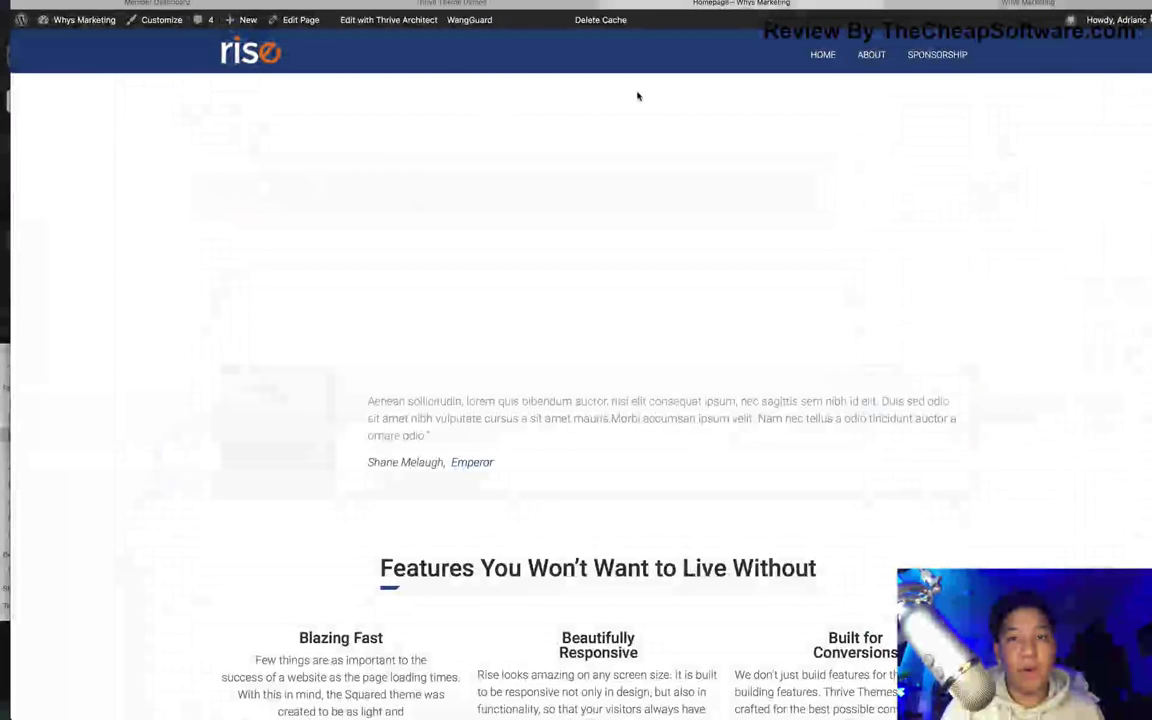
scroll(640, 200, "down", 5)
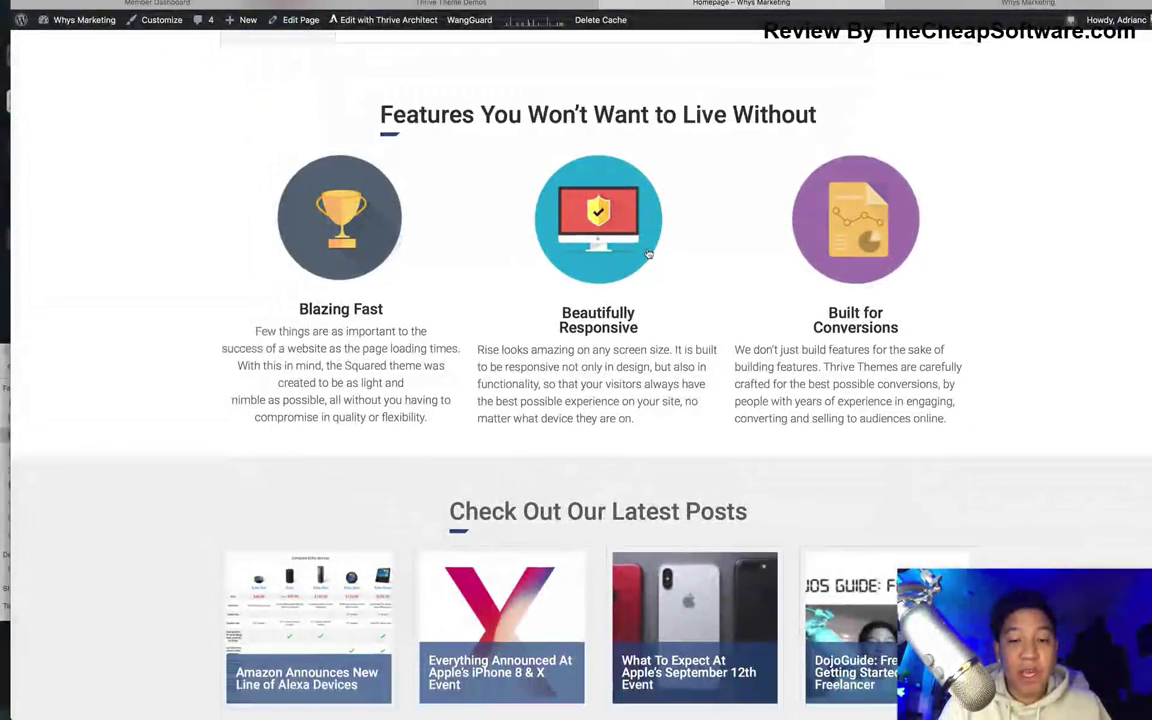
scroll(648, 254, "down", 6)
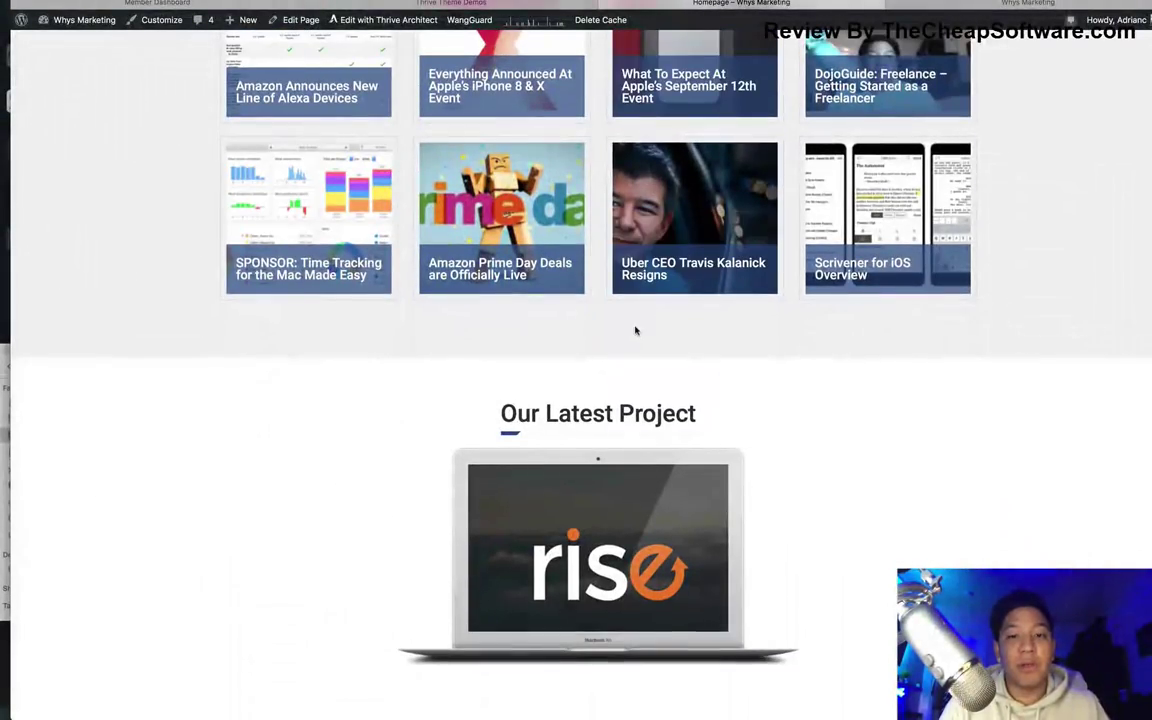
scroll(630, 342, "down", 1)
scroll(630, 342, "down", 3)
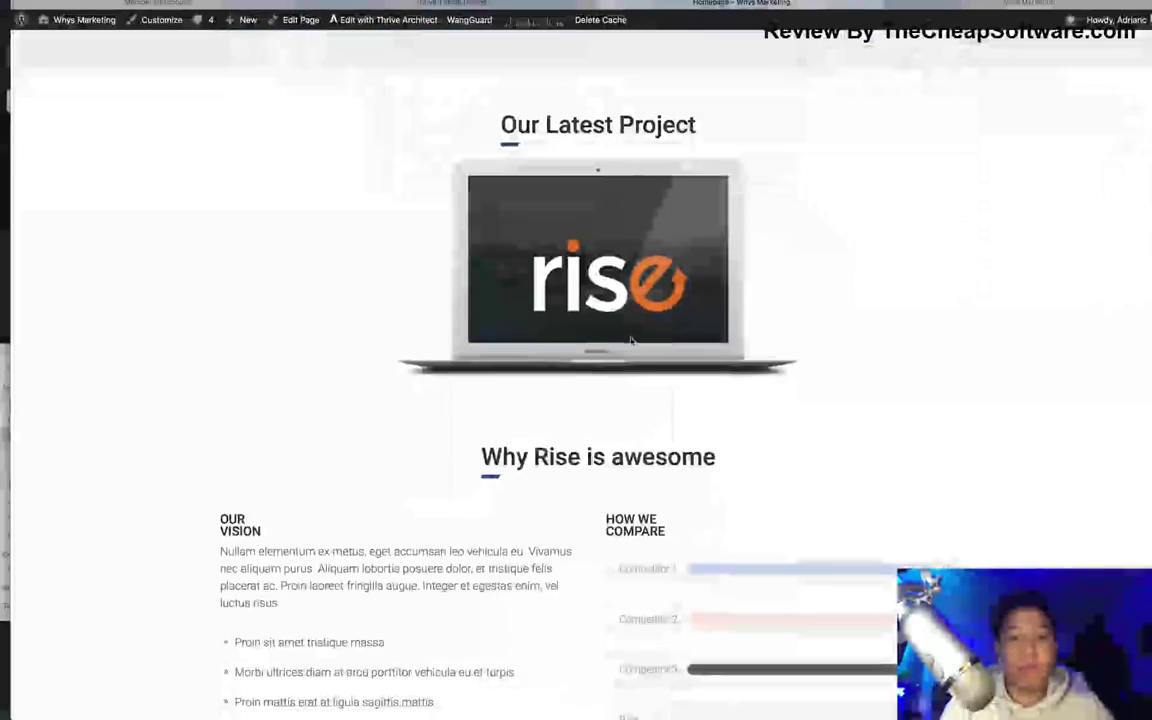
scroll(631, 342, "down", 2)
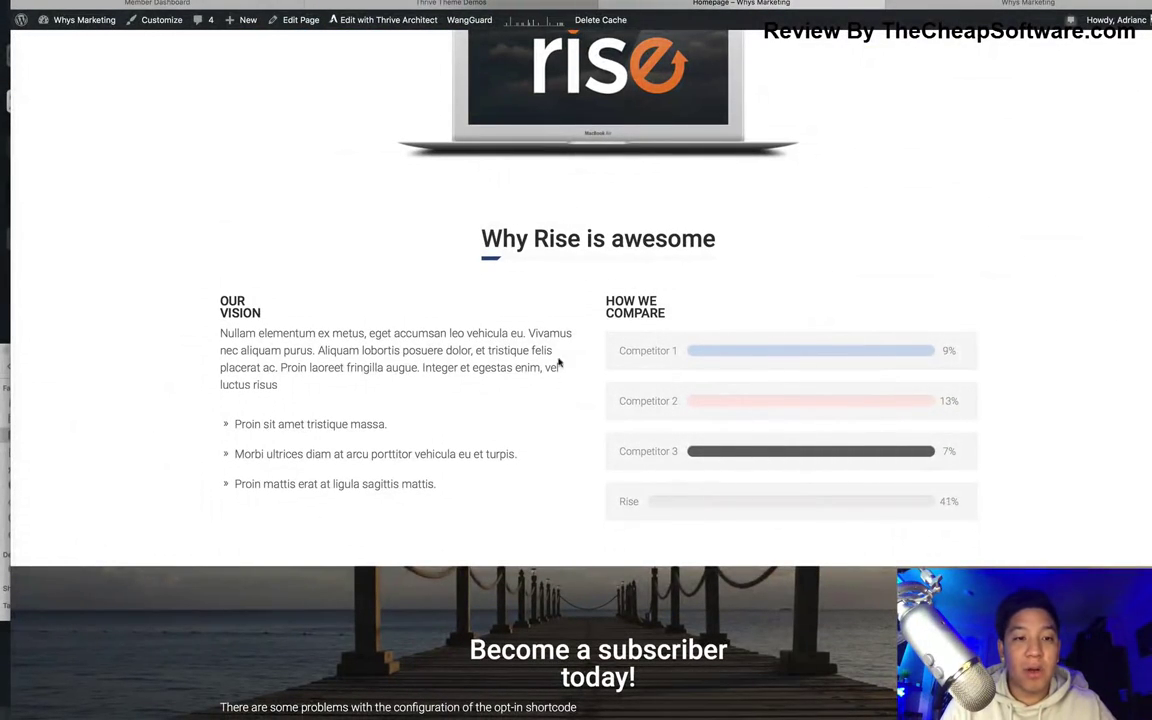
scroll(459, 432, "down", 1)
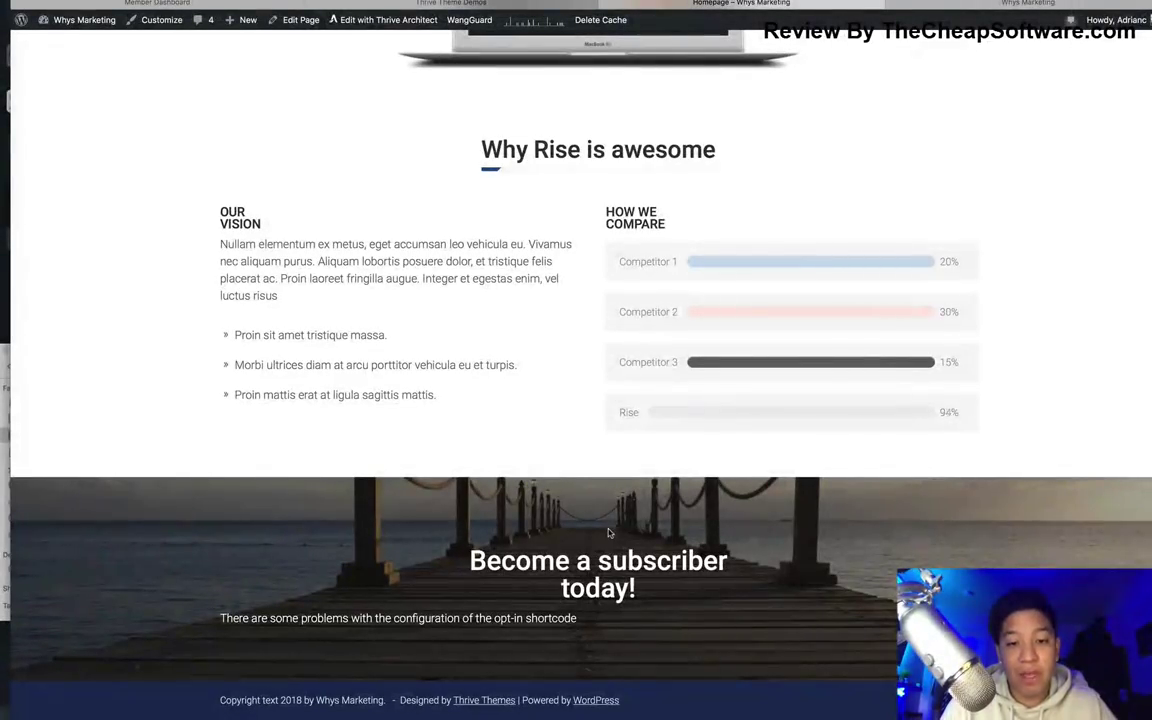
scroll(606, 516, "up", 1)
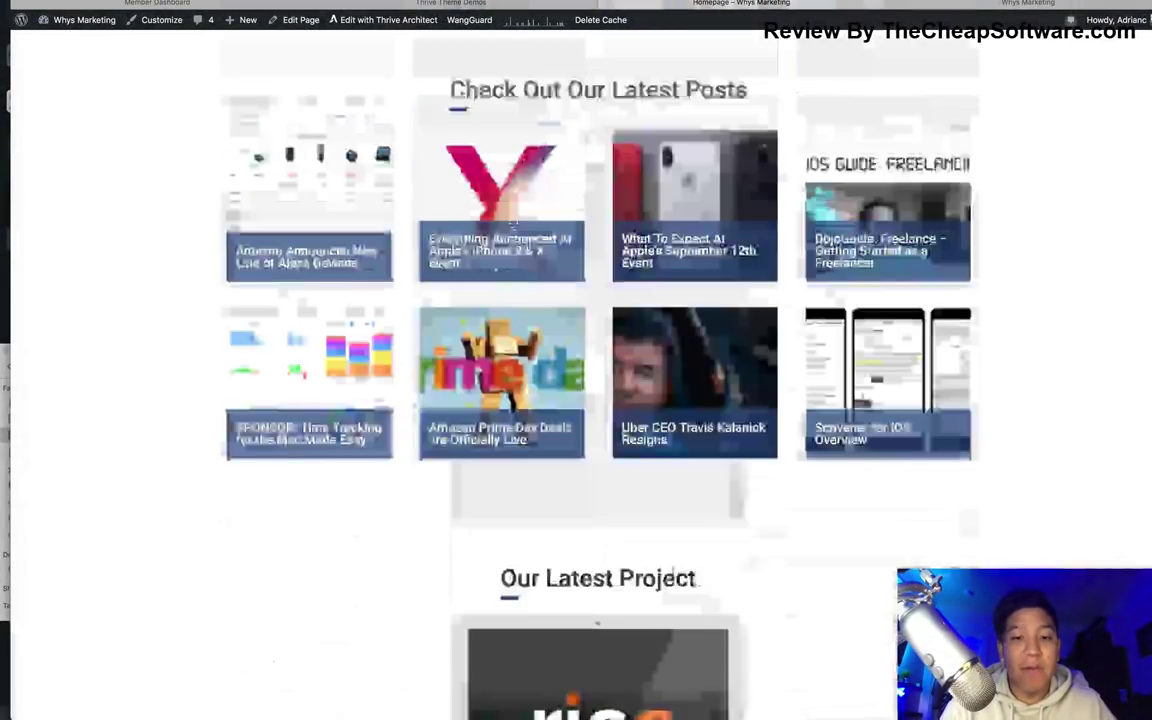
scroll(673, 574, "up", 3)
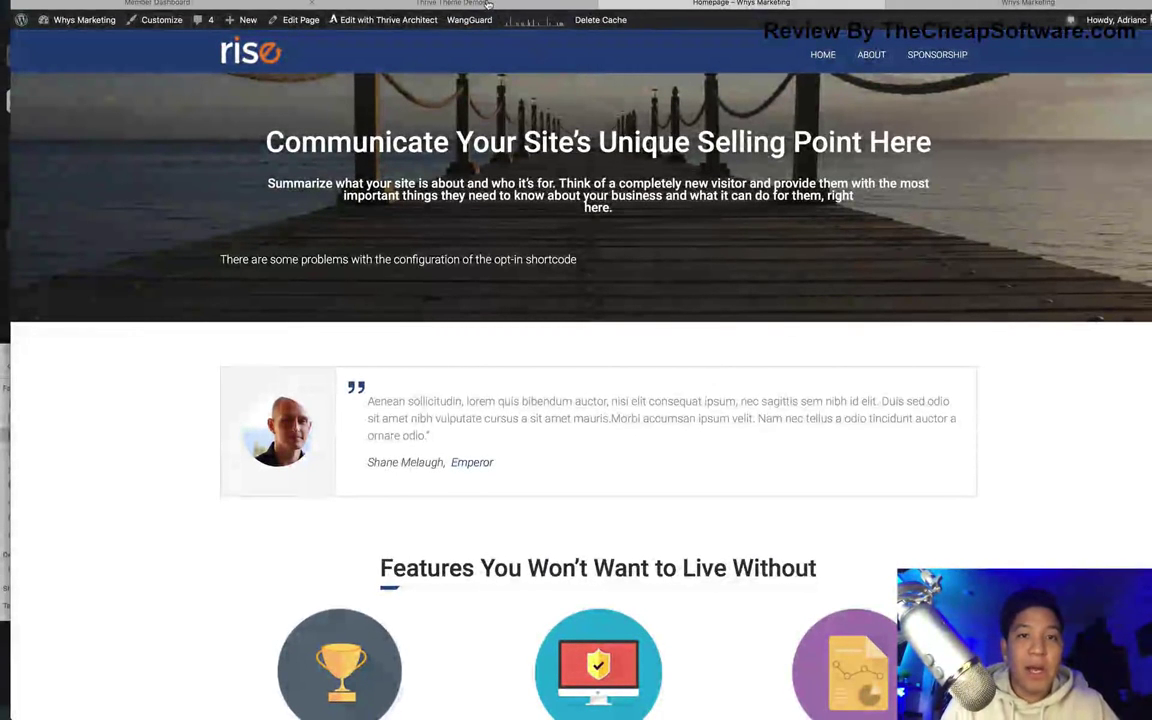
left_click(448, 4)
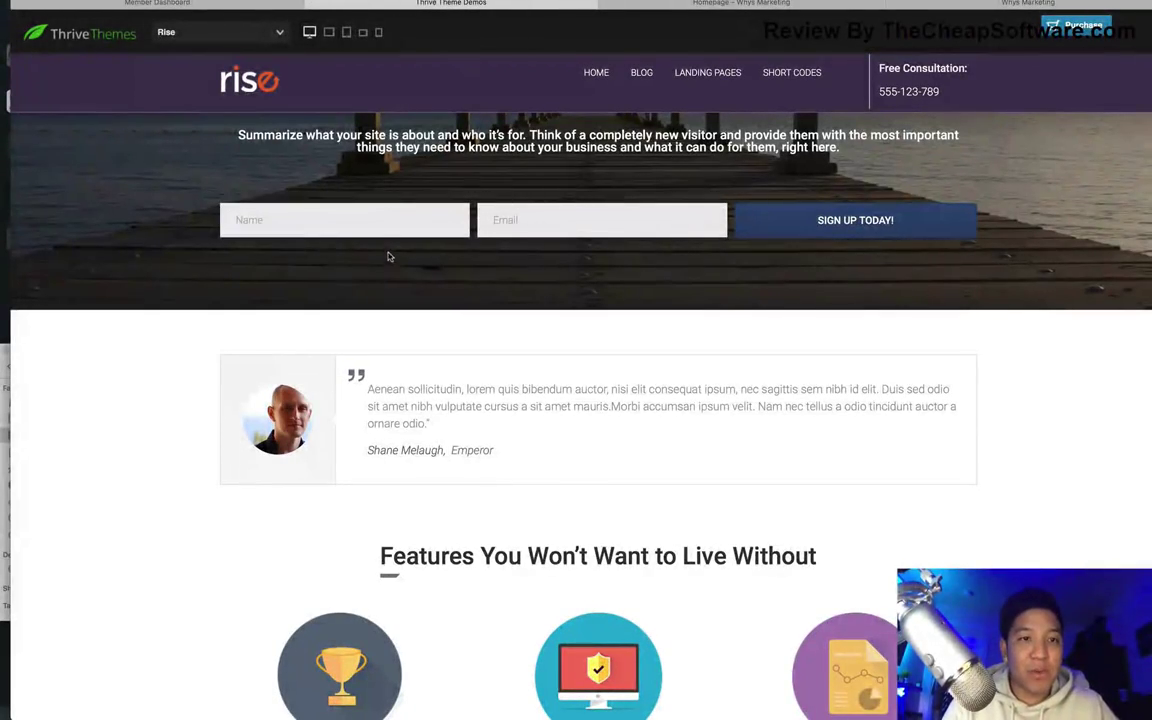
key("ctrl+Tab")
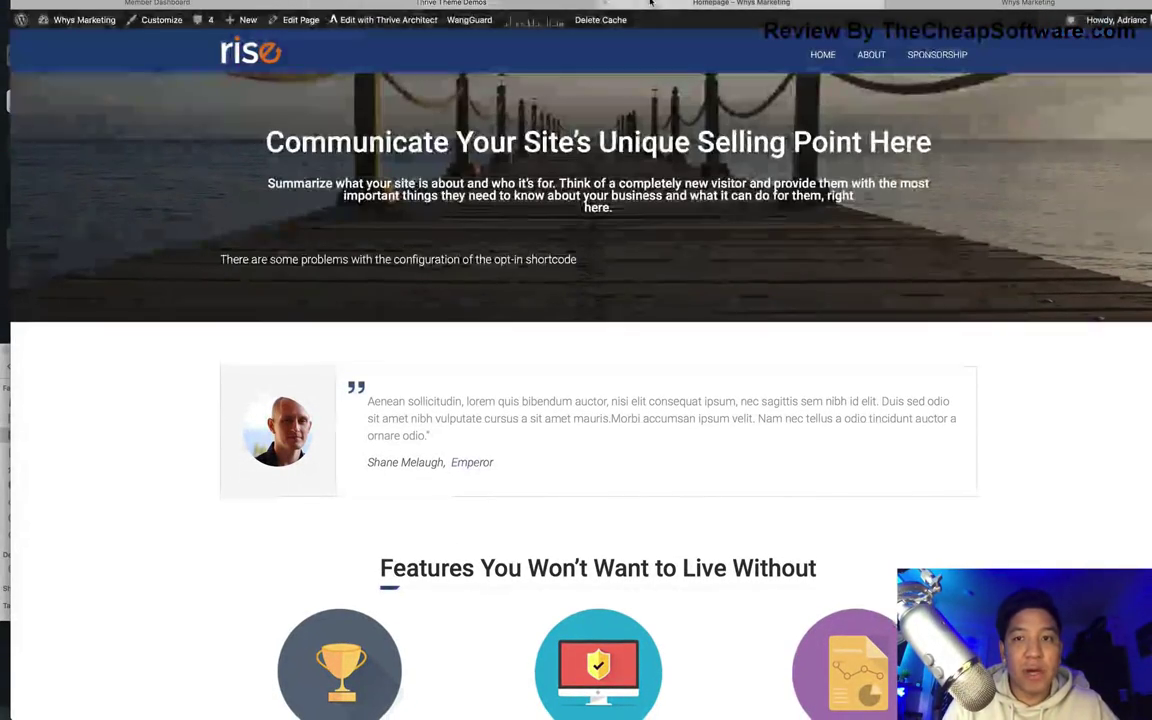
key("alt+Left")
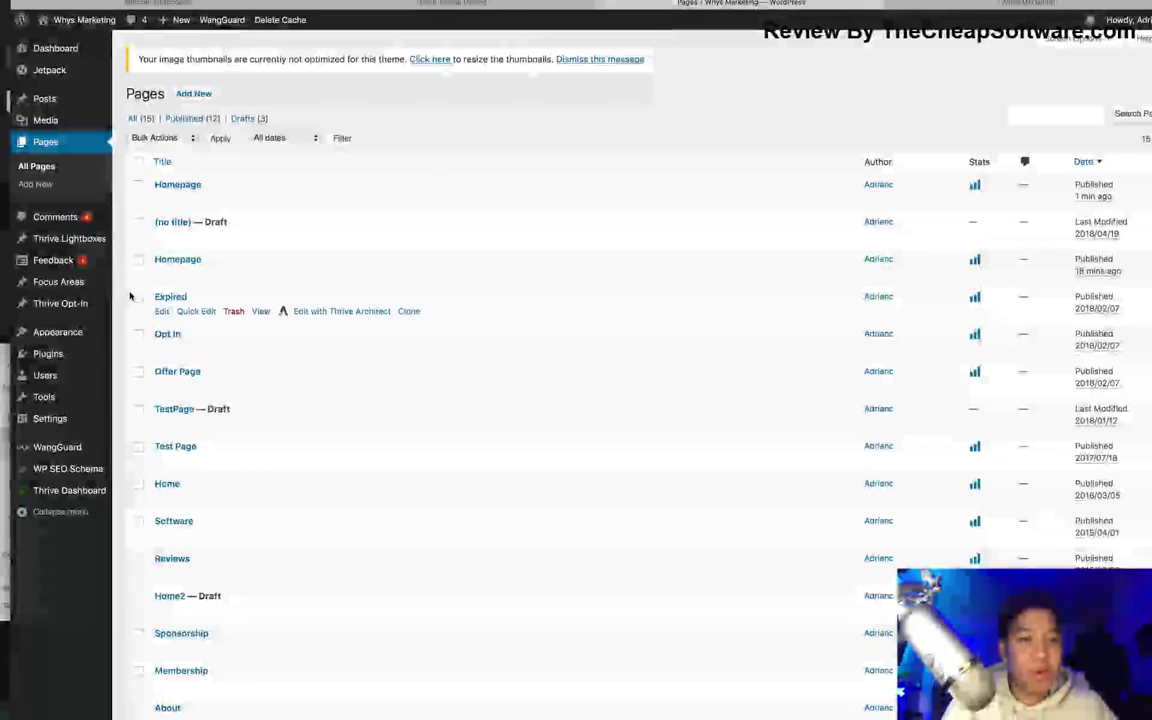
Open the Rise Theme Options from Thrive Dashboard and go to Style & Layout Settings
mouse_move(72, 490)
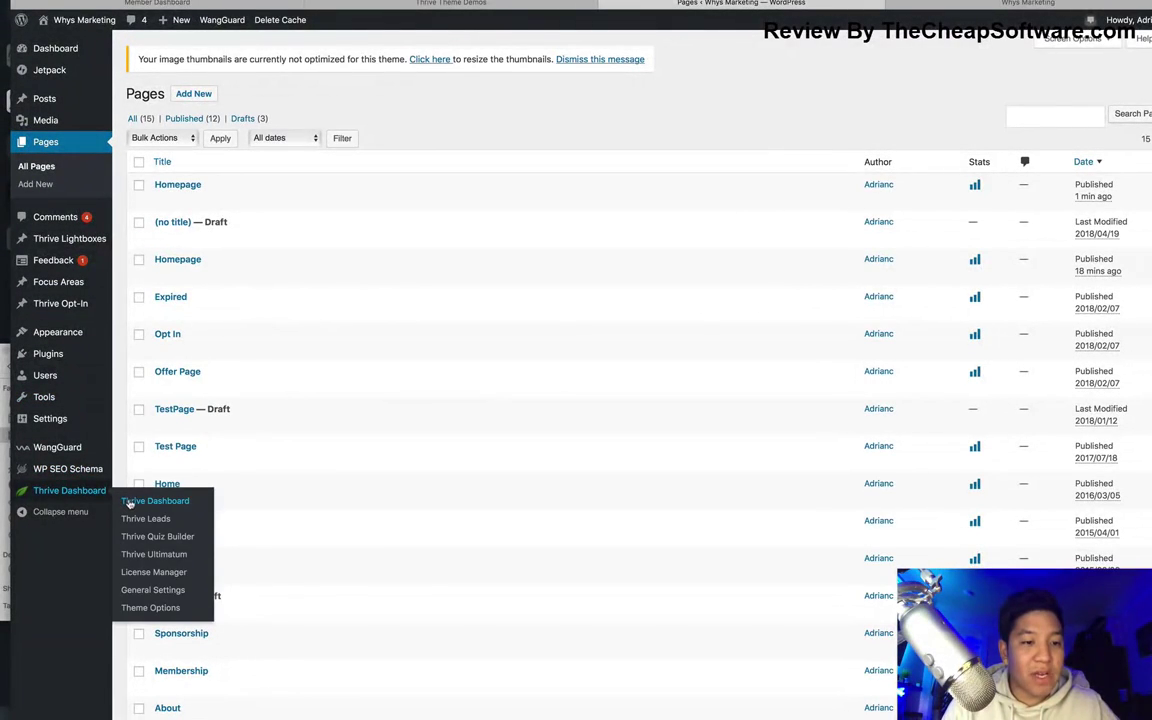
left_click(130, 502)
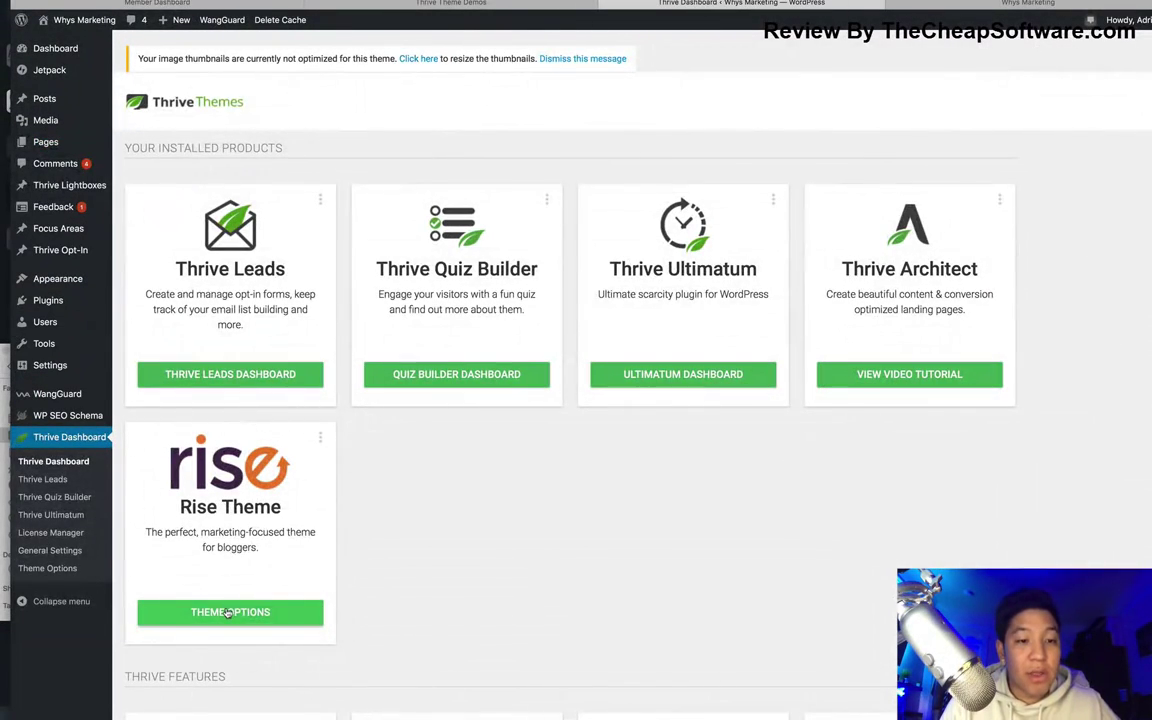
left_click(228, 612)
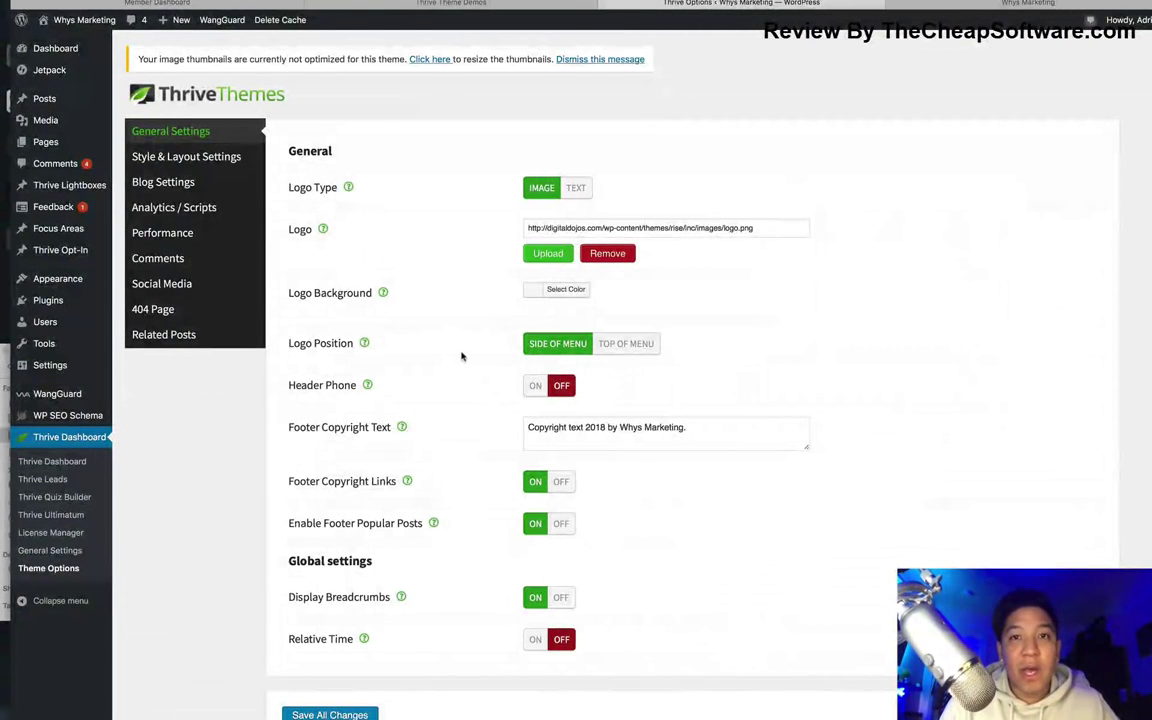
scroll(424, 185, "down", 2)
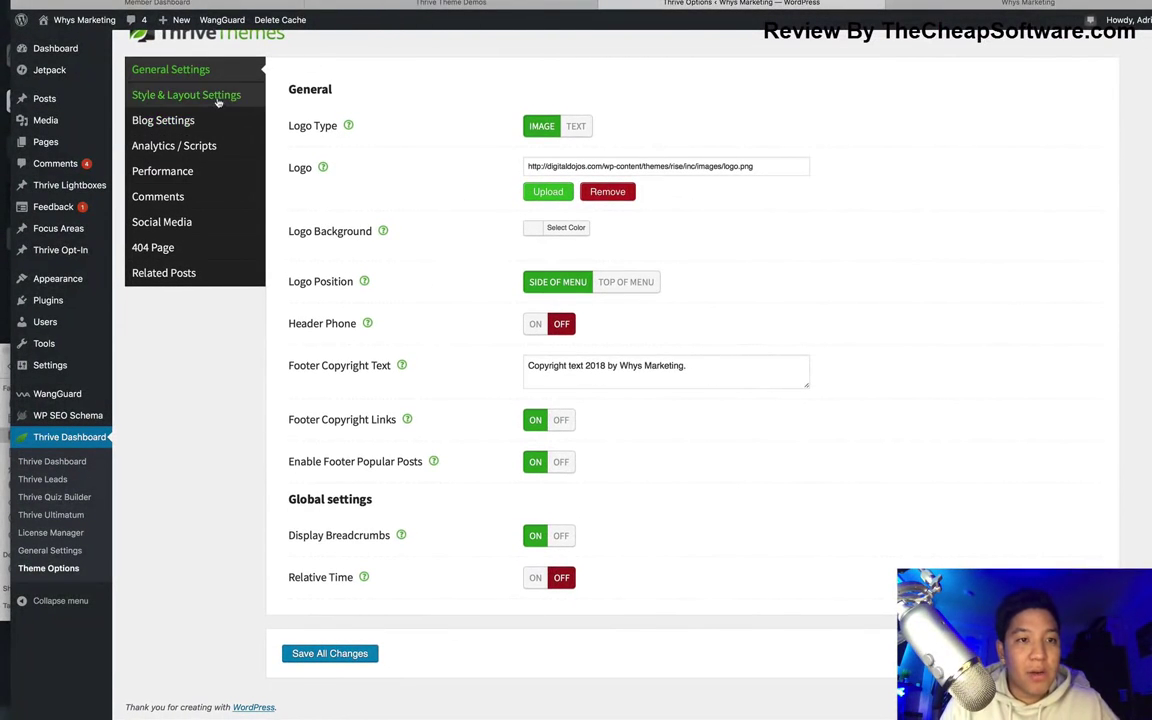
left_click(186, 94)
Change the Rise theme's Color Scheme from Blue to Red
left_click(546, 187)
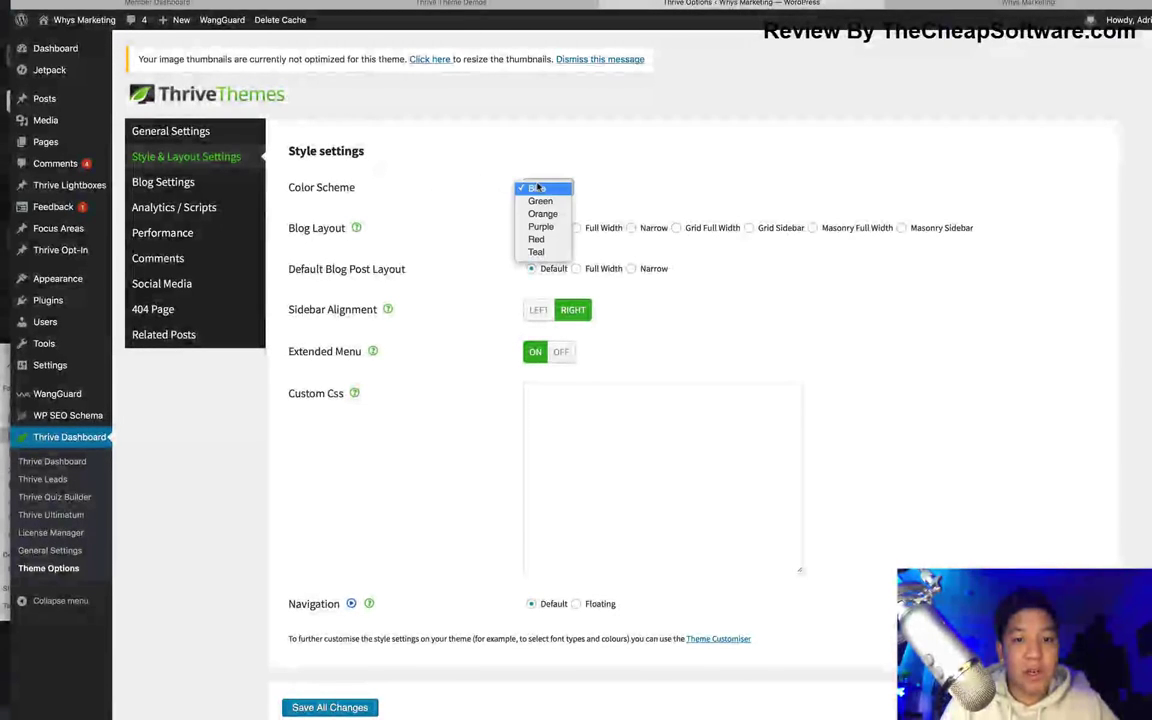
left_click(540, 239)
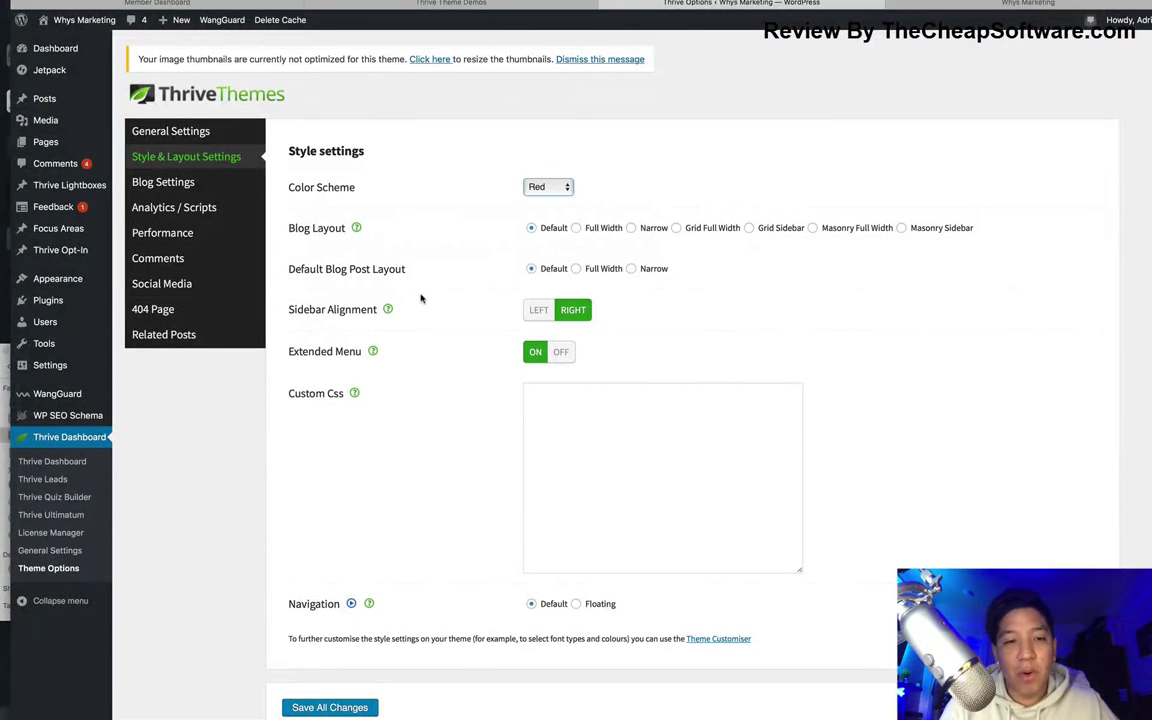
scroll(420, 298, "down", 1)
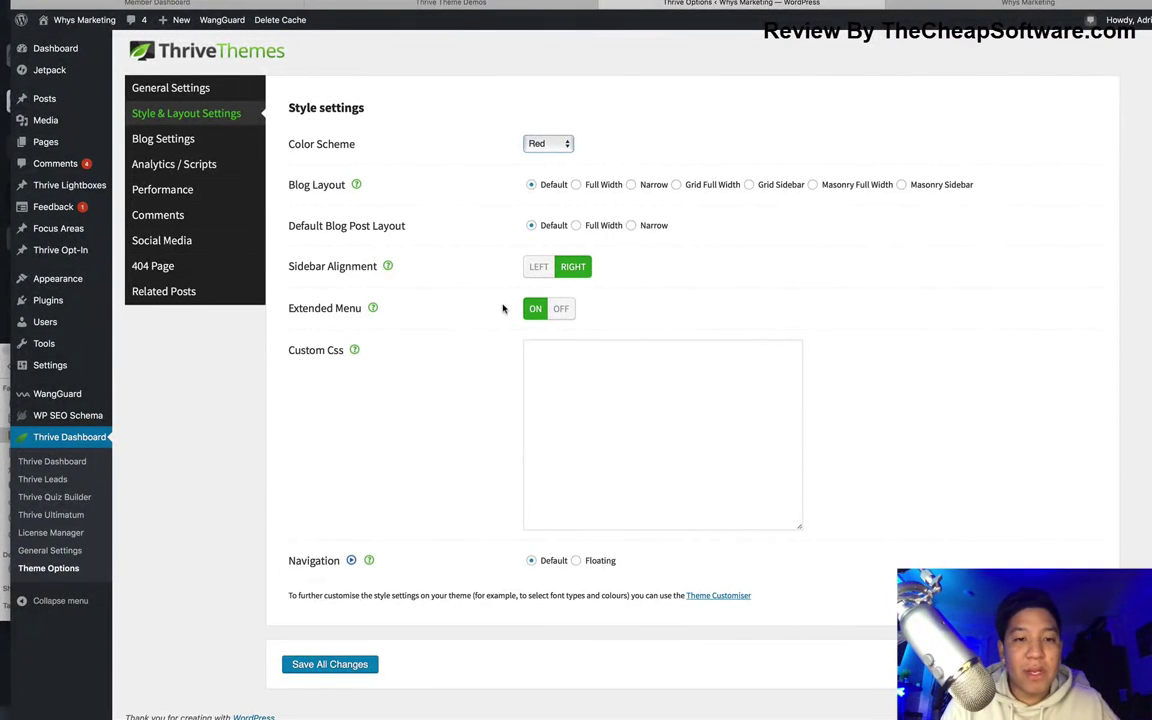
scroll(503, 309, "down", 1)
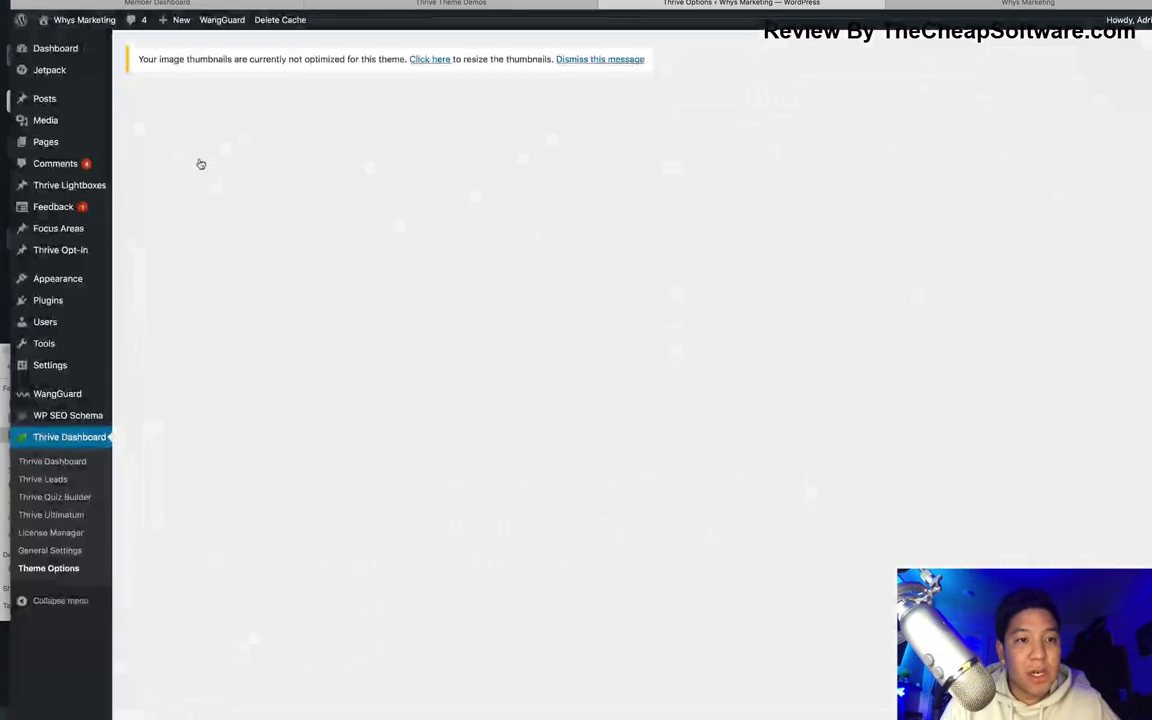
left_click(178, 181)
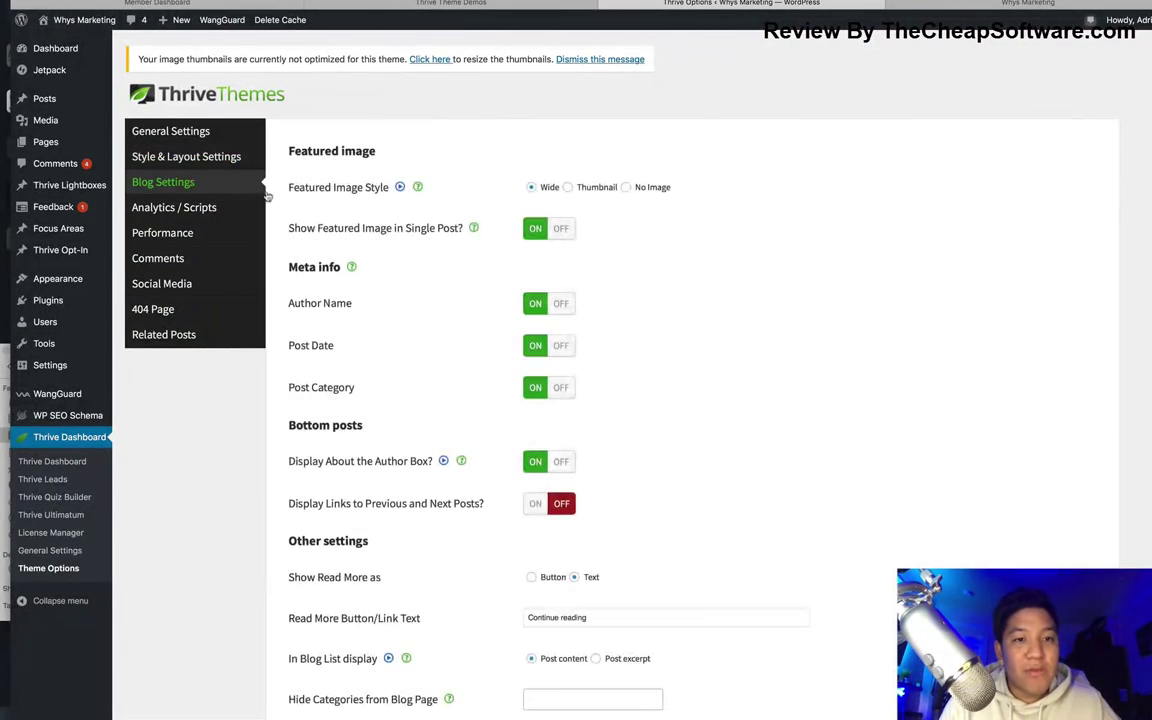
scroll(412, 218, "down", 2)
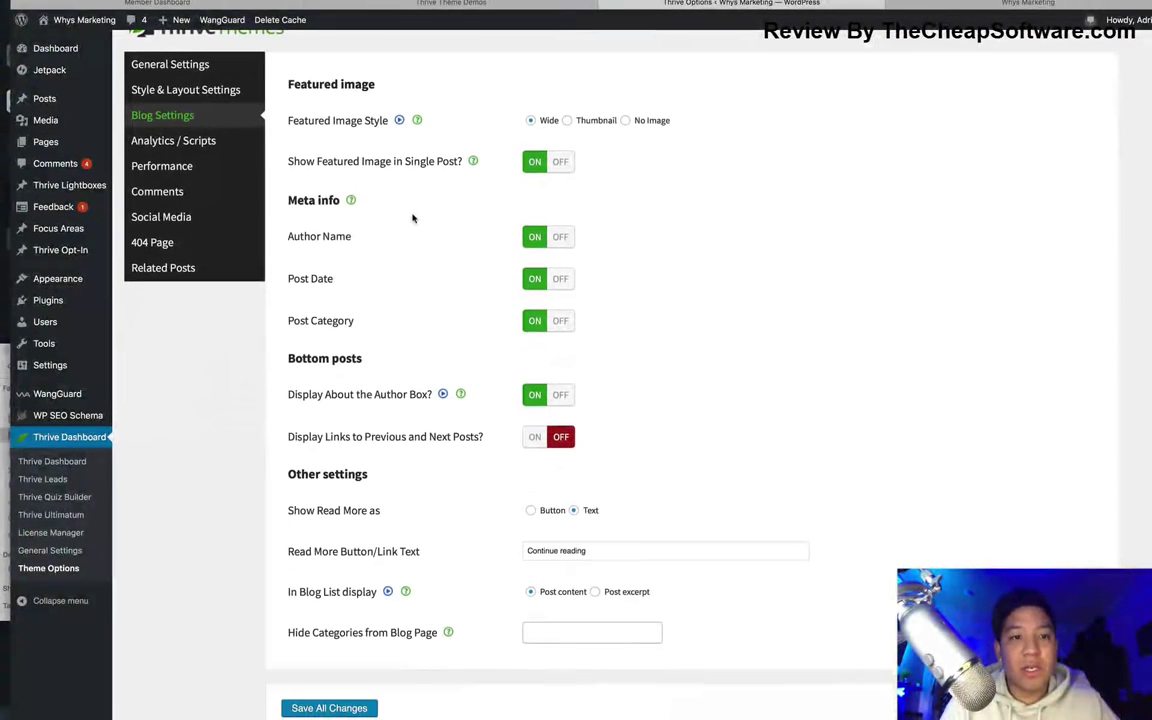
scroll(412, 218, "down", 1)
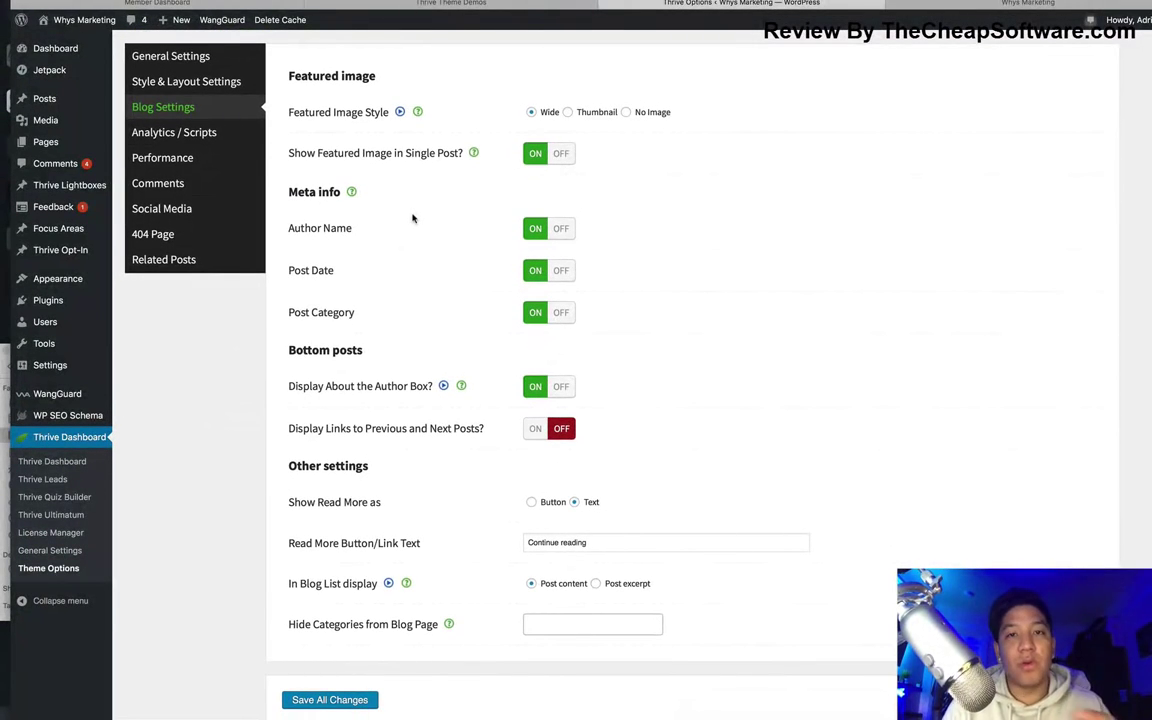
left_click(567, 113)
scroll(374, 330, "down", 1)
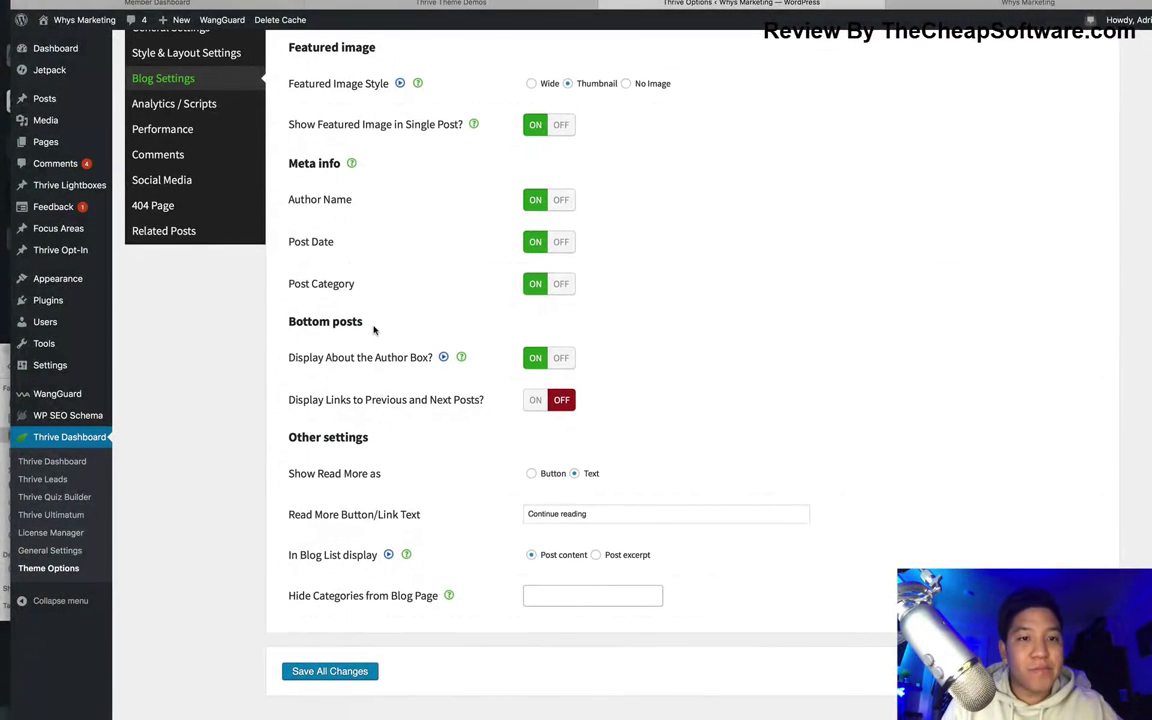
scroll(374, 330, "down", 1)
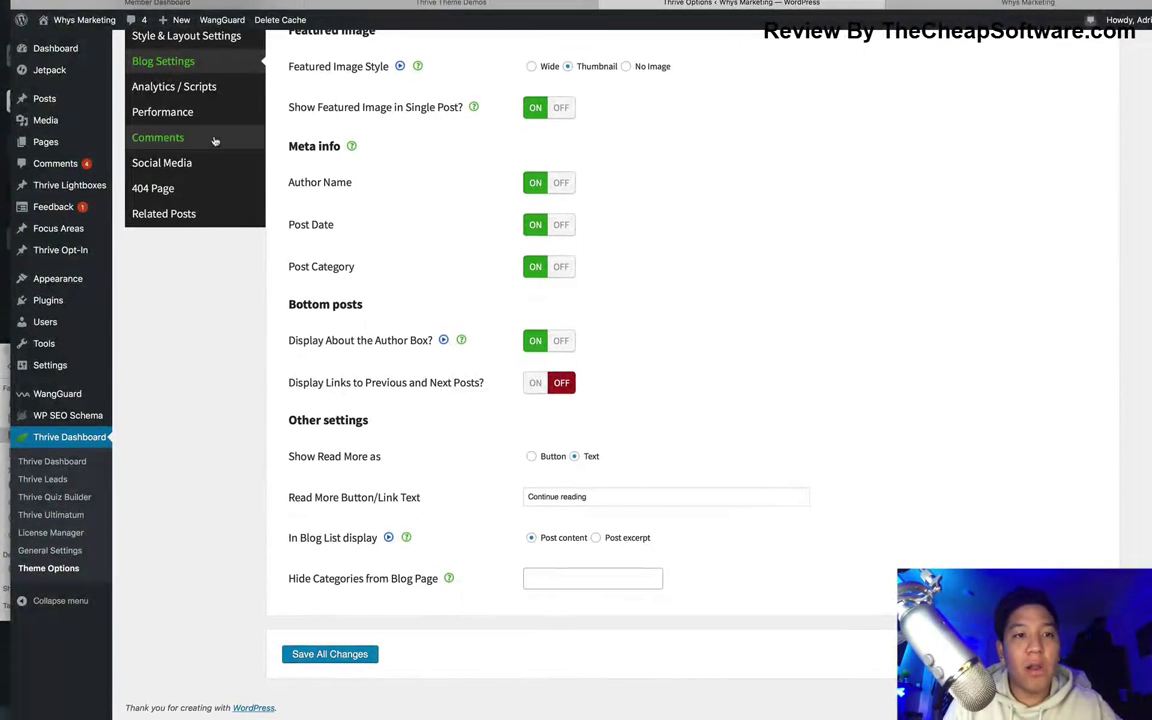
Review the Analytics/Scripts, Performance and Comments pages, then check the Social Media sharing settings
left_click(218, 90)
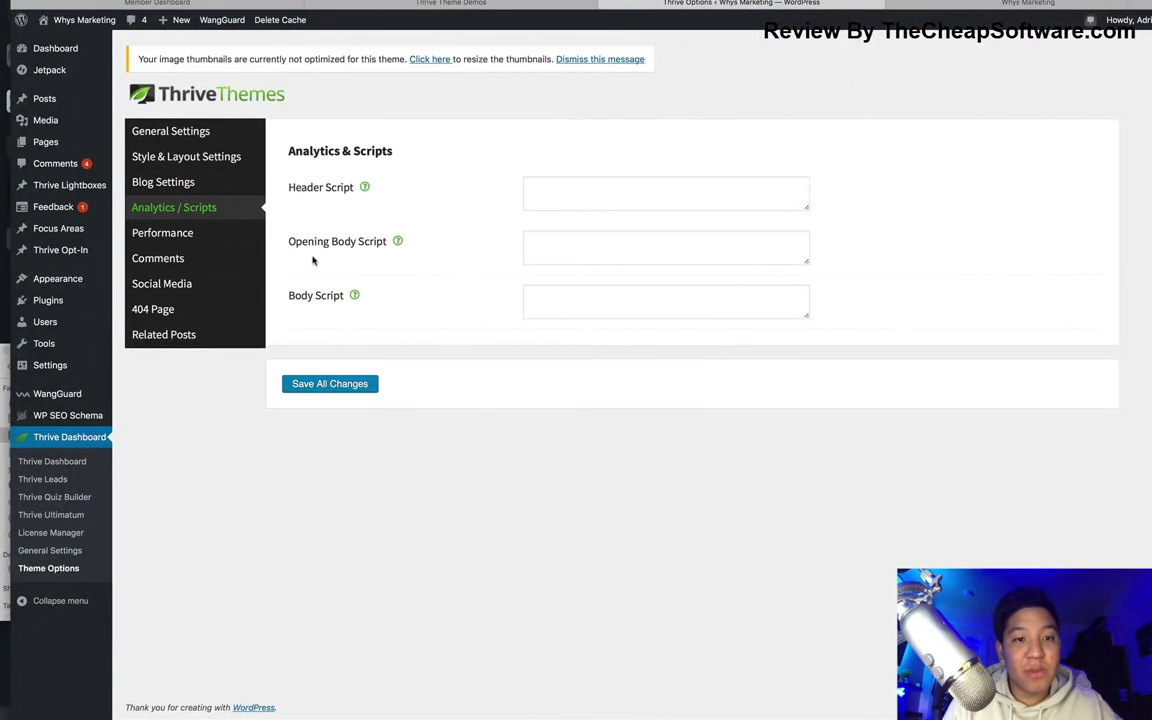
left_click(163, 232)
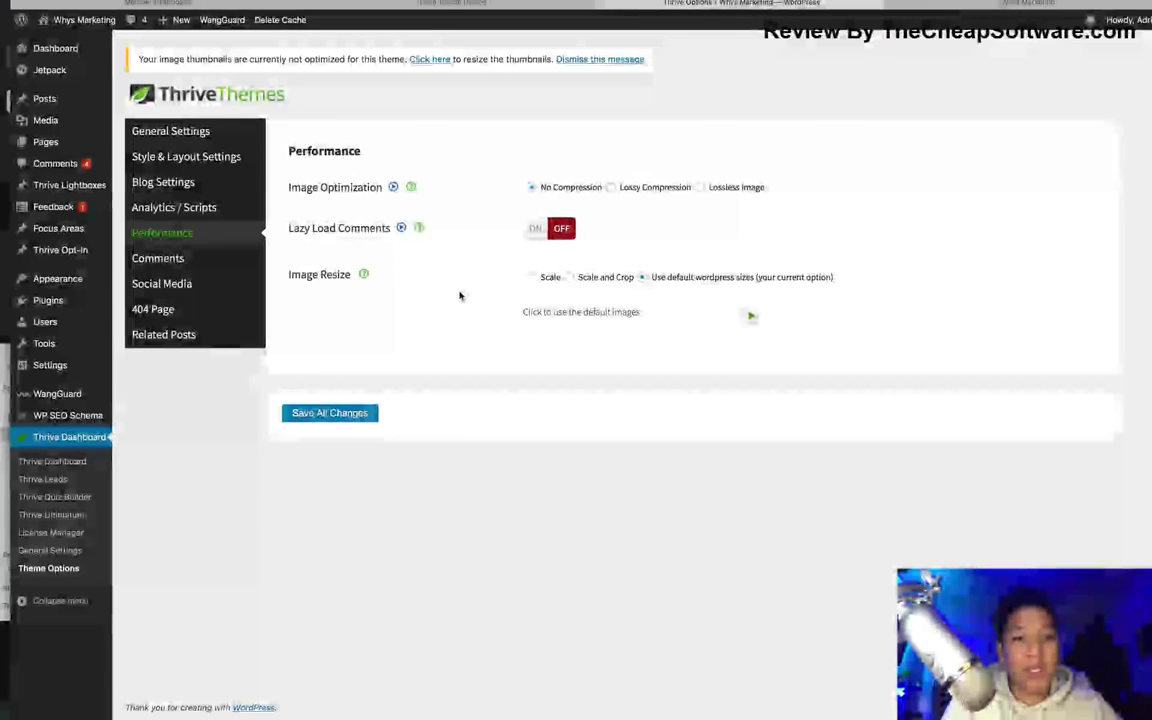
left_click(200, 254)
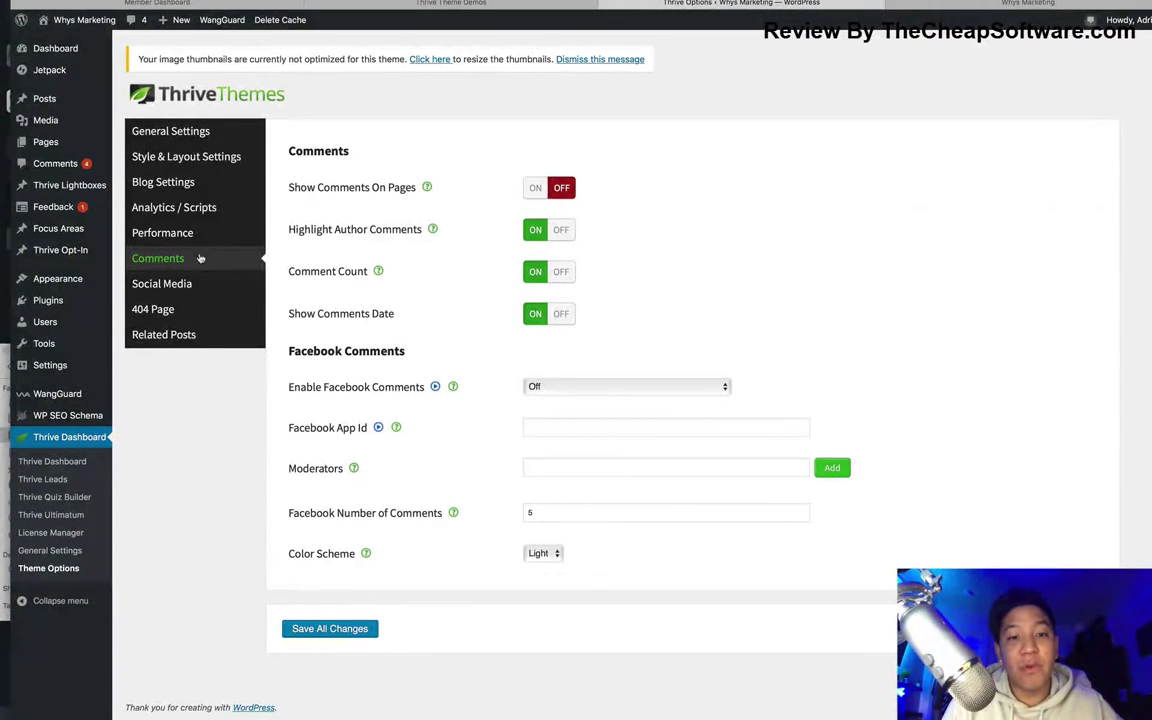
left_click(191, 284)
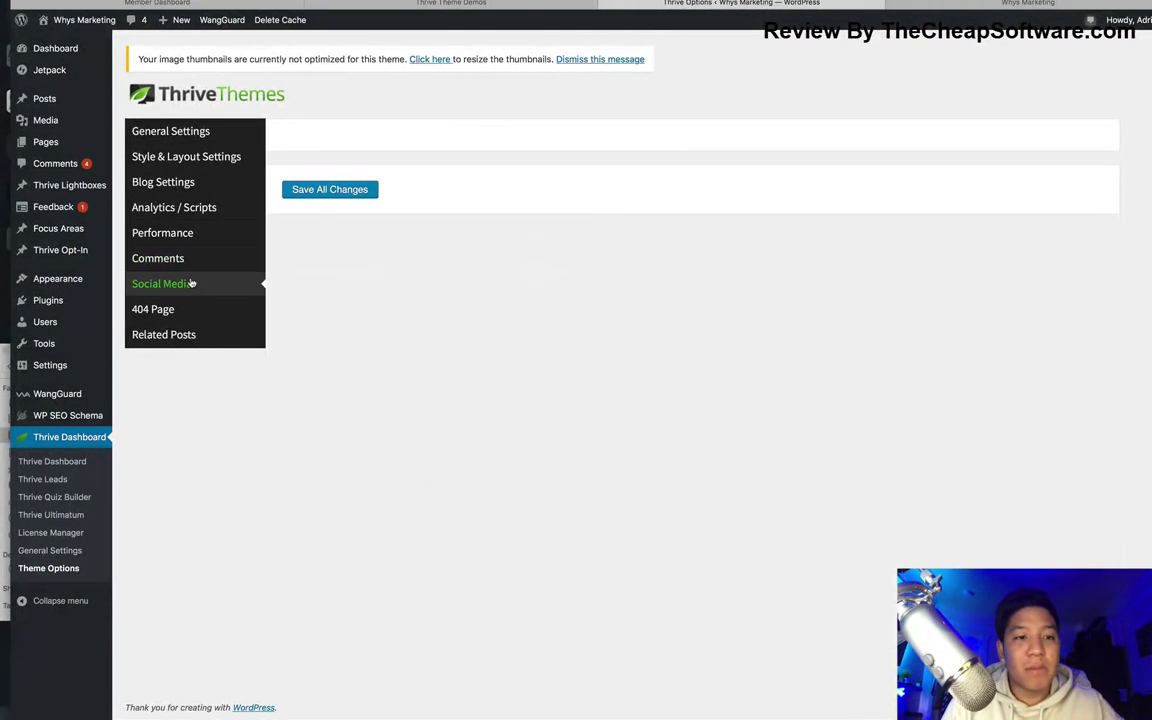
scroll(376, 305, "down", 2)
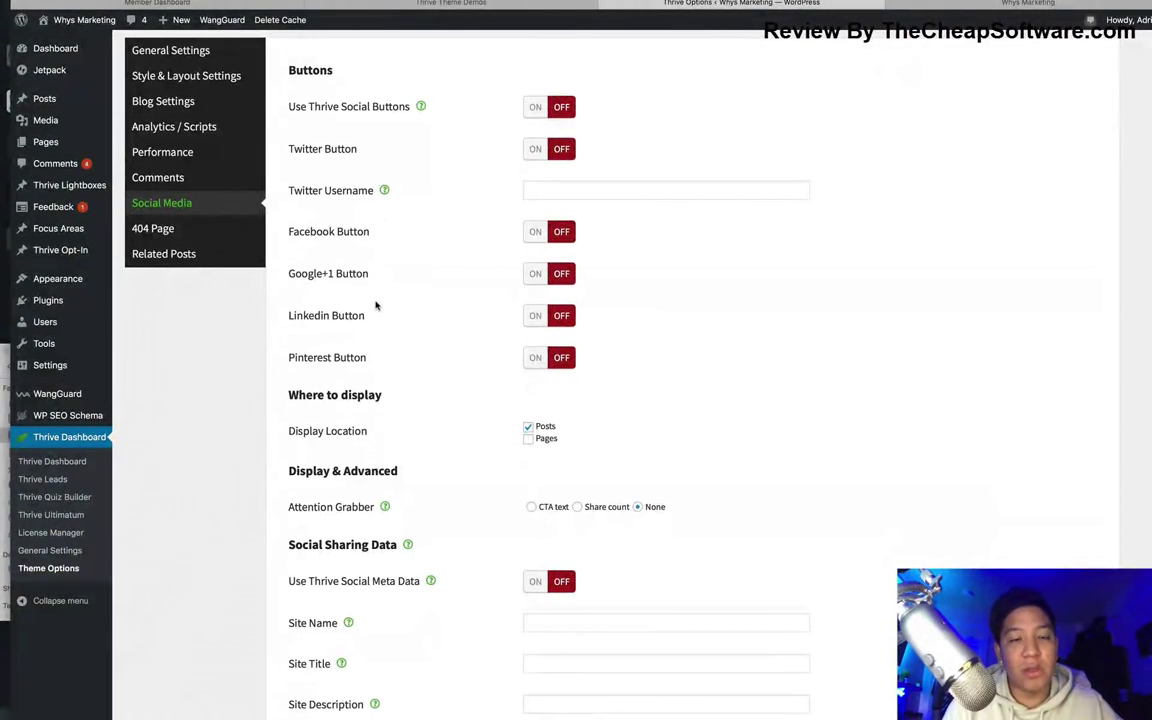
scroll(376, 305, "down", 10)
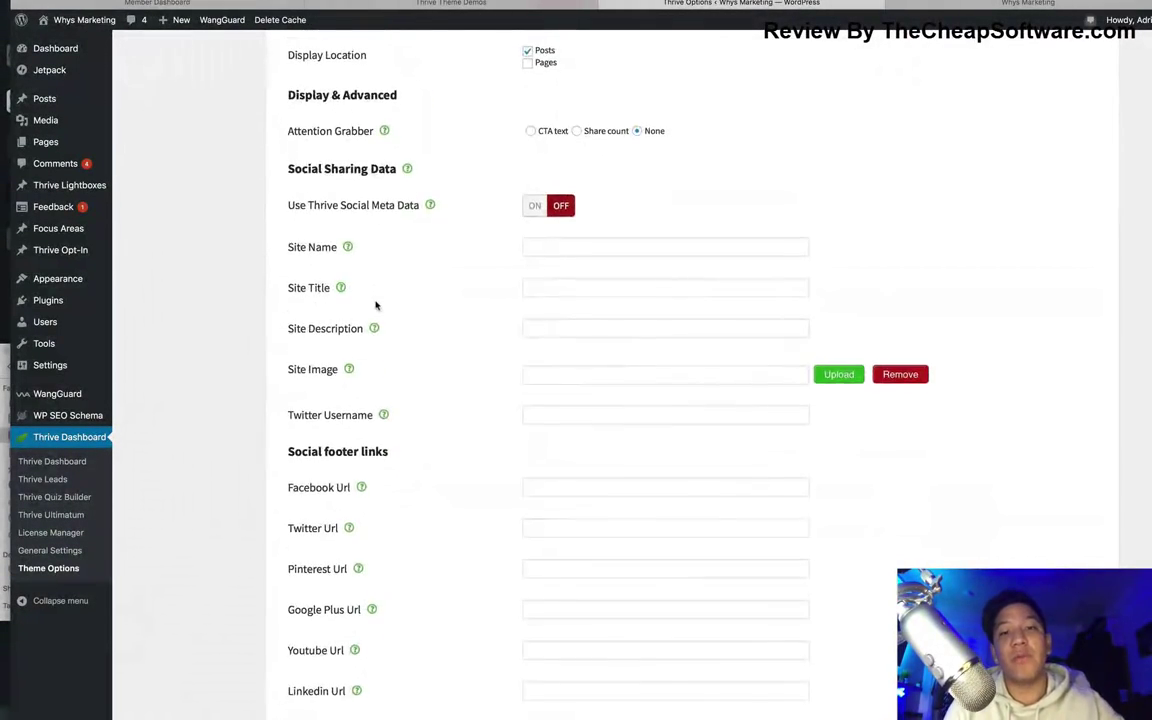
scroll(376, 305, "up", 12)
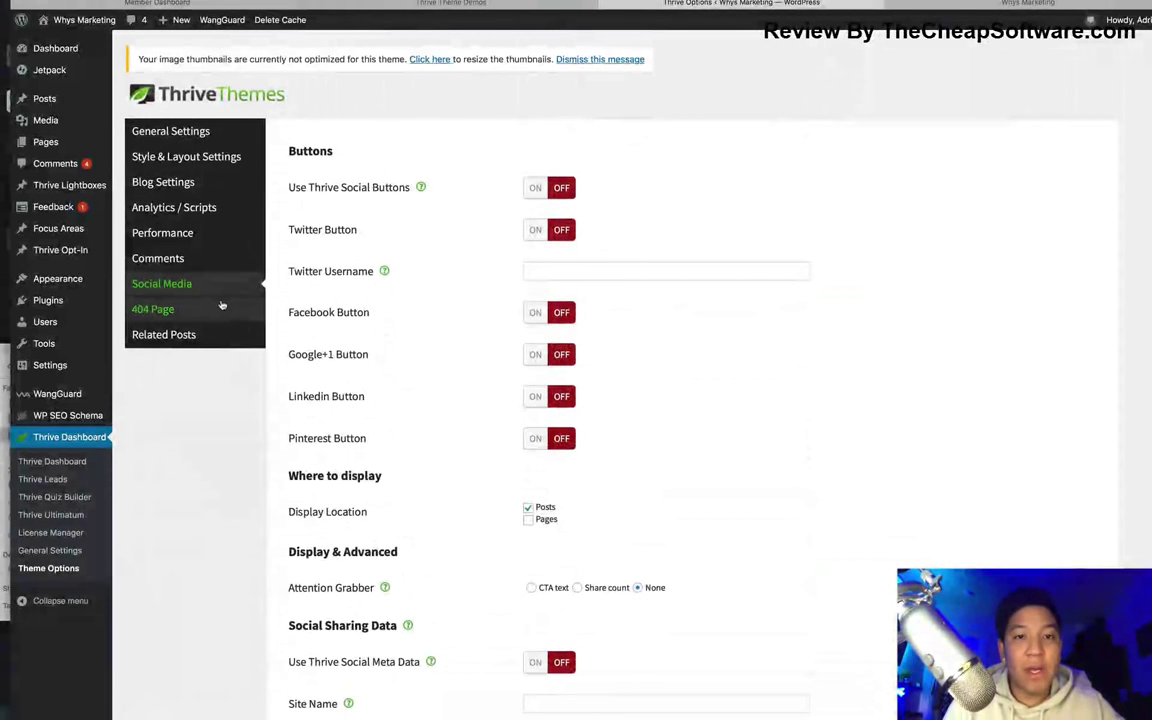
Review the 404 Page and Related Posts settings, then save all Thrive theme option changes
left_click(222, 305)
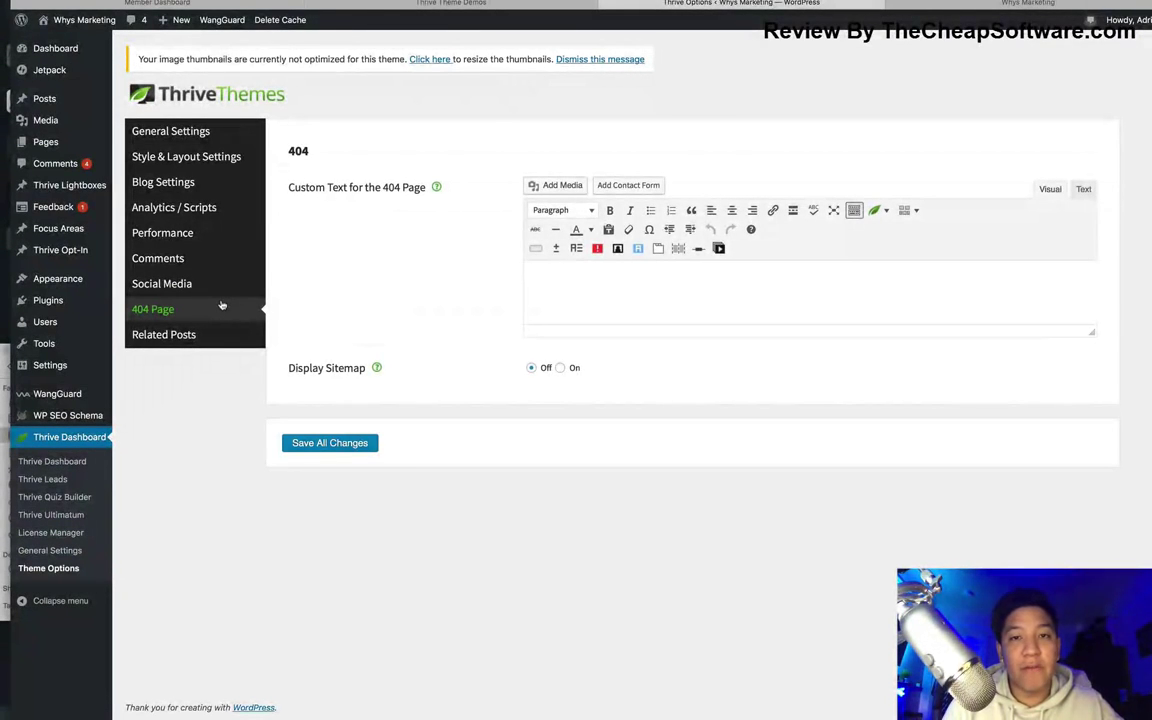
left_click(210, 336)
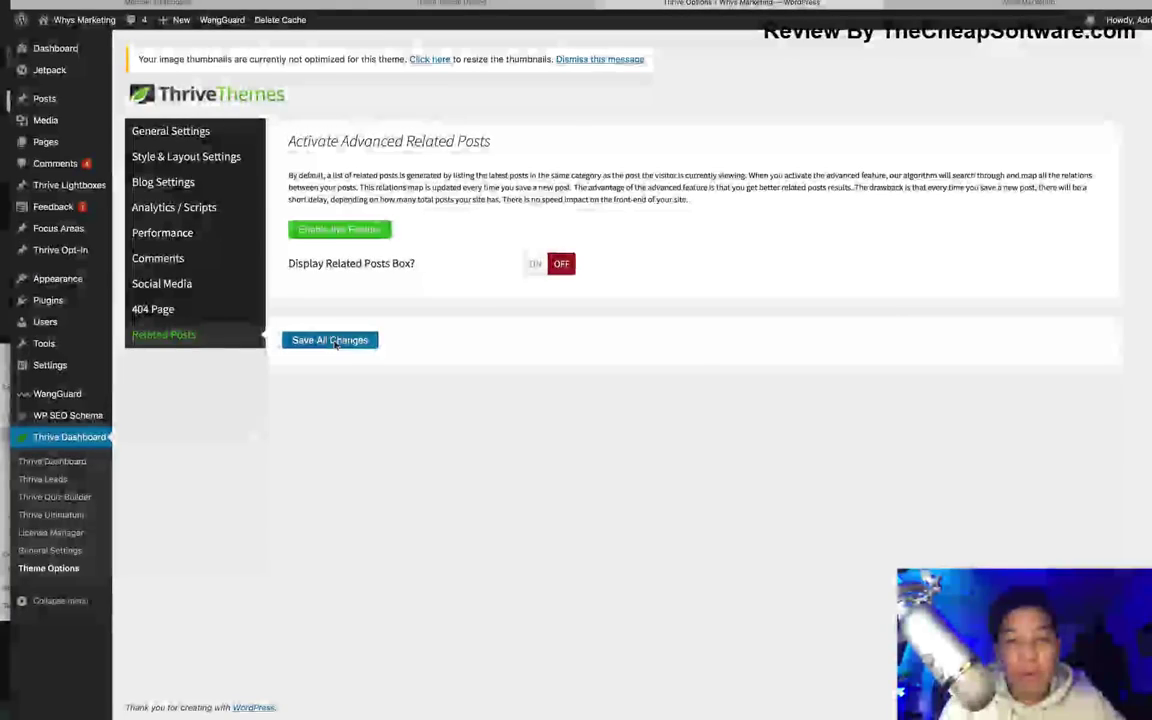
left_click(335, 341)
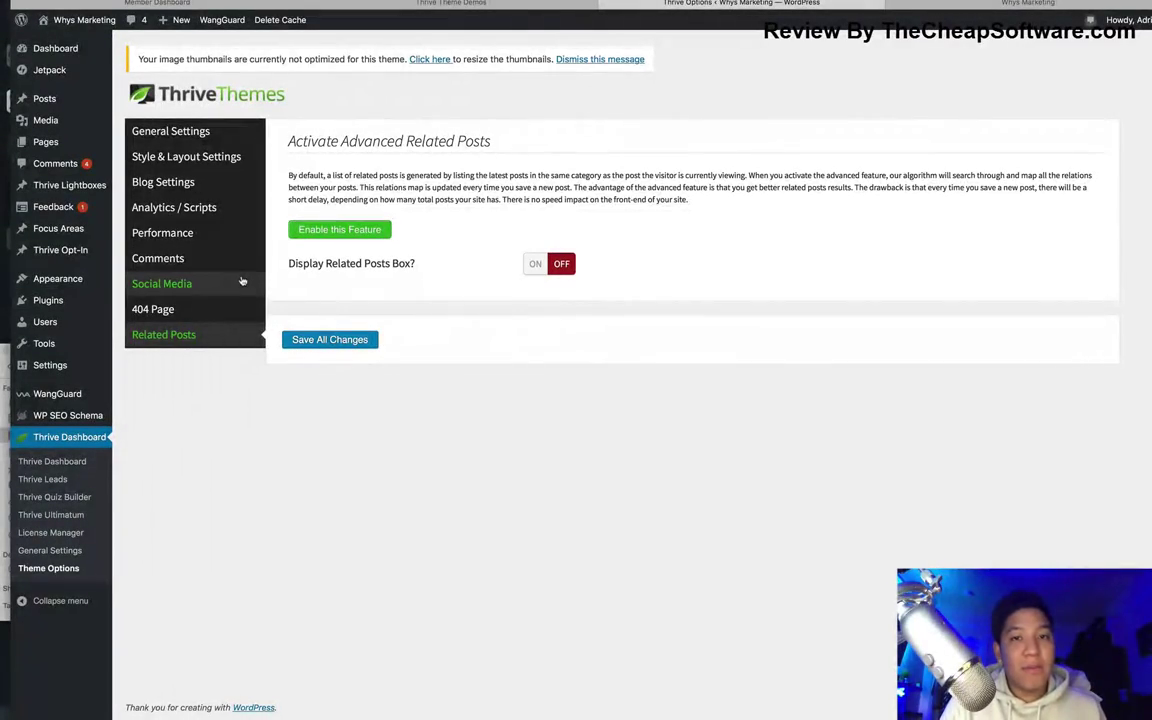
Glance at the Rise theme demo, then bring up the installed themes list
left_click(478, 4)
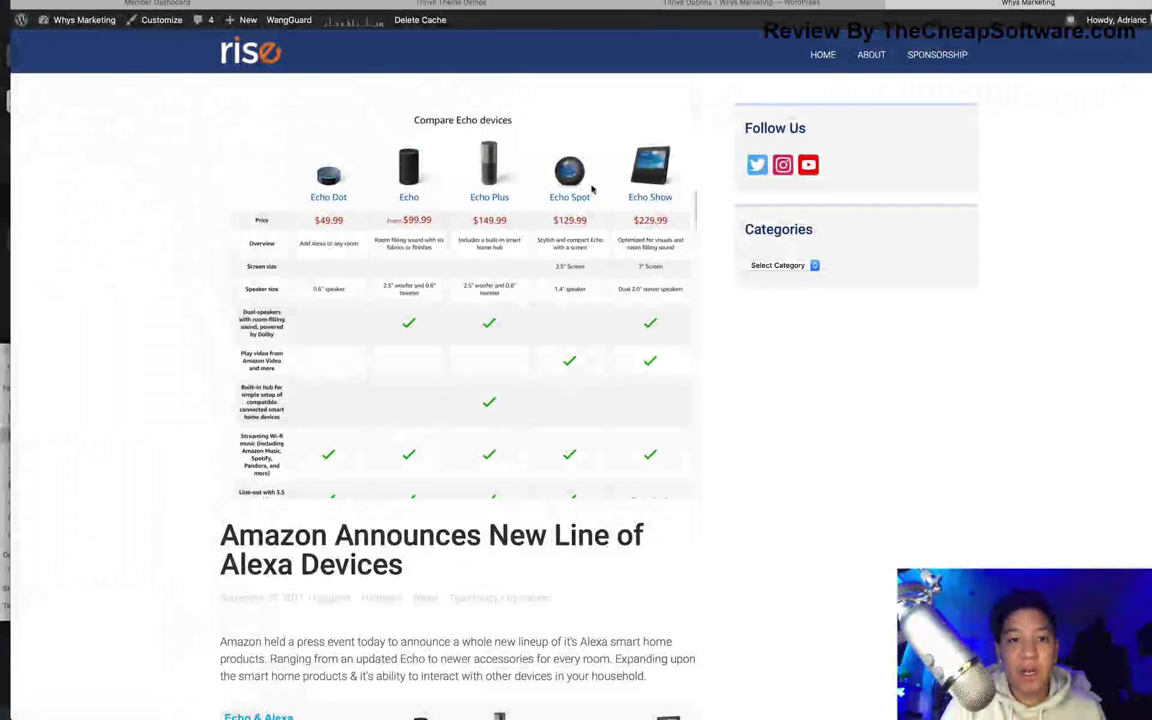
left_click(741, 3)
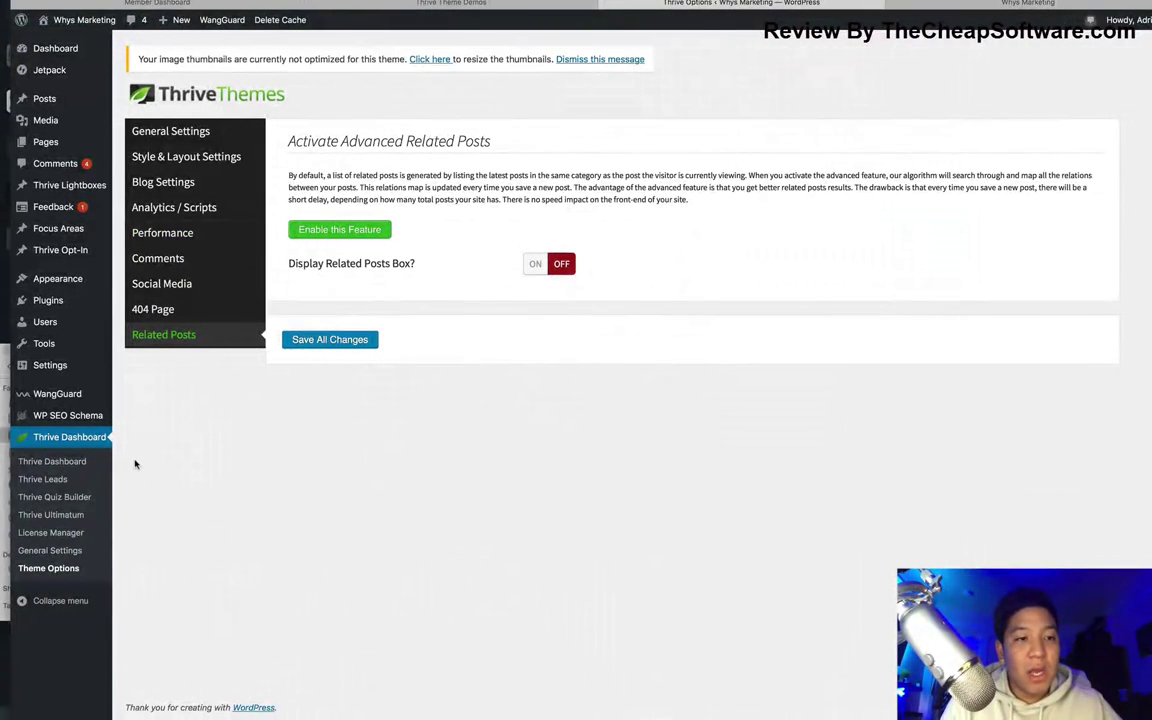
mouse_move(80, 278)
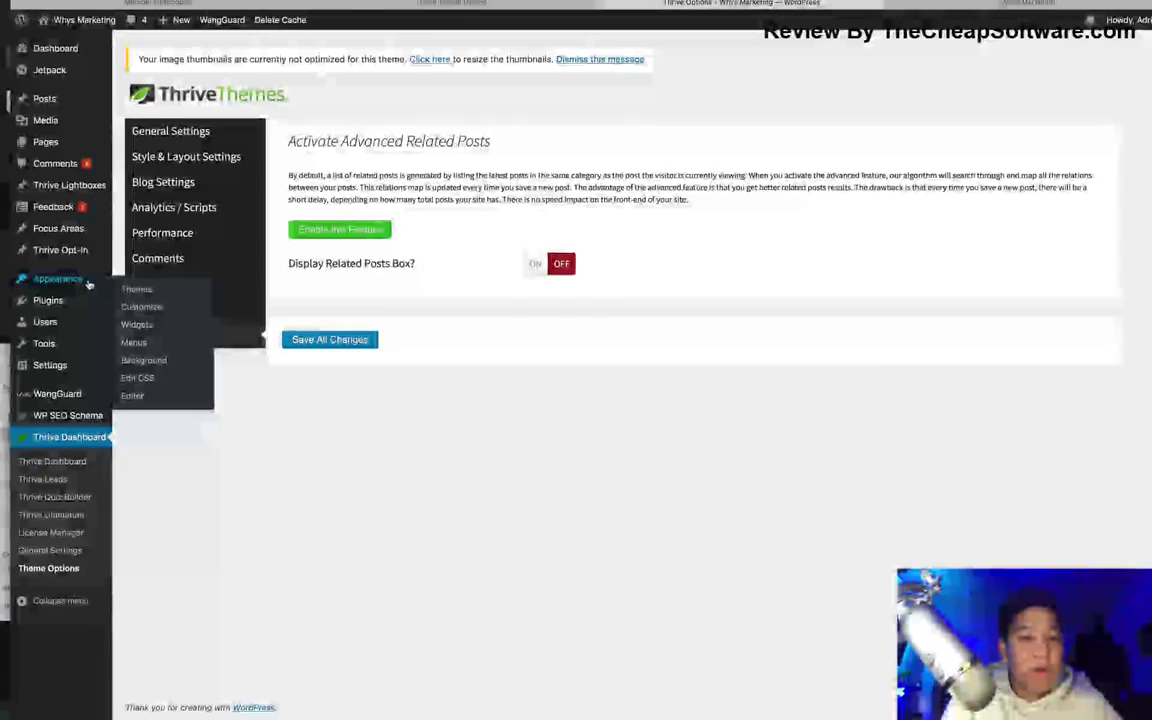
left_click(157, 288)
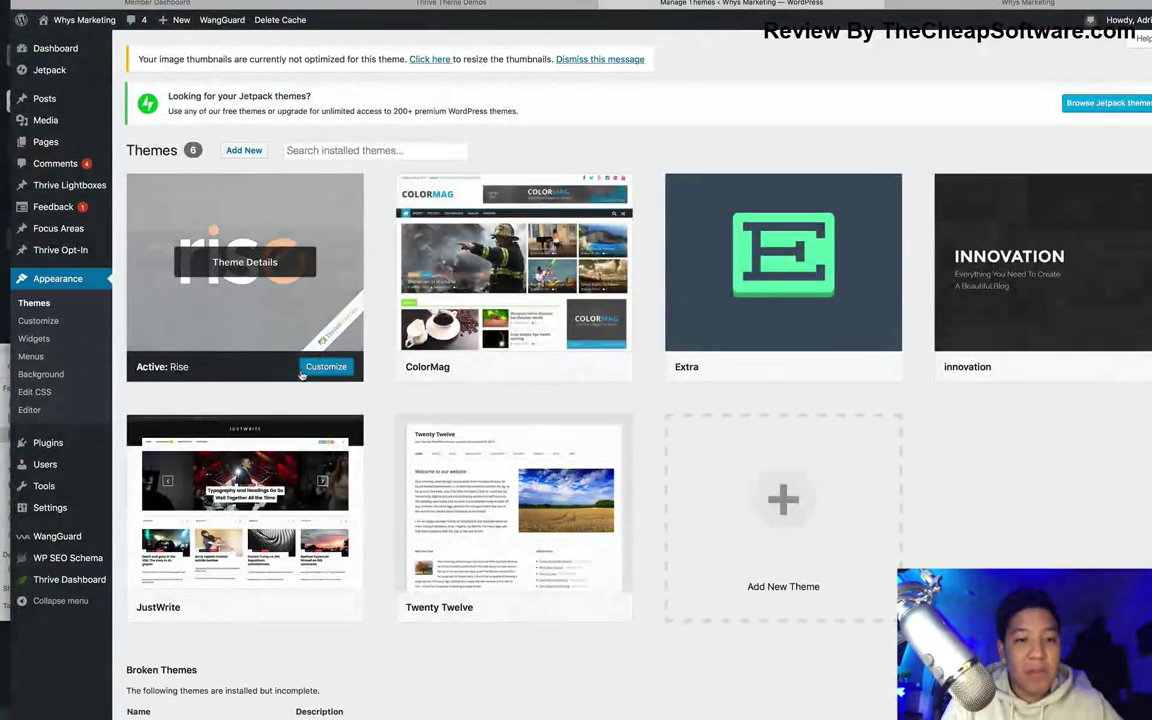
left_click(314, 372)
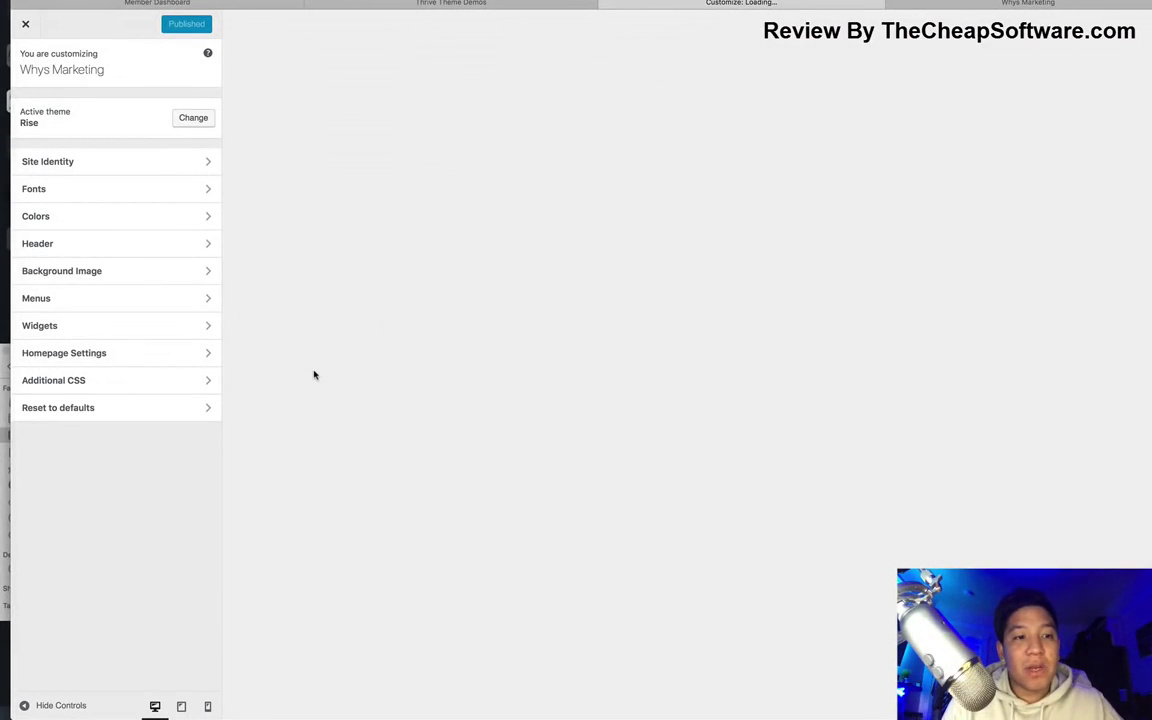
left_click(189, 167)
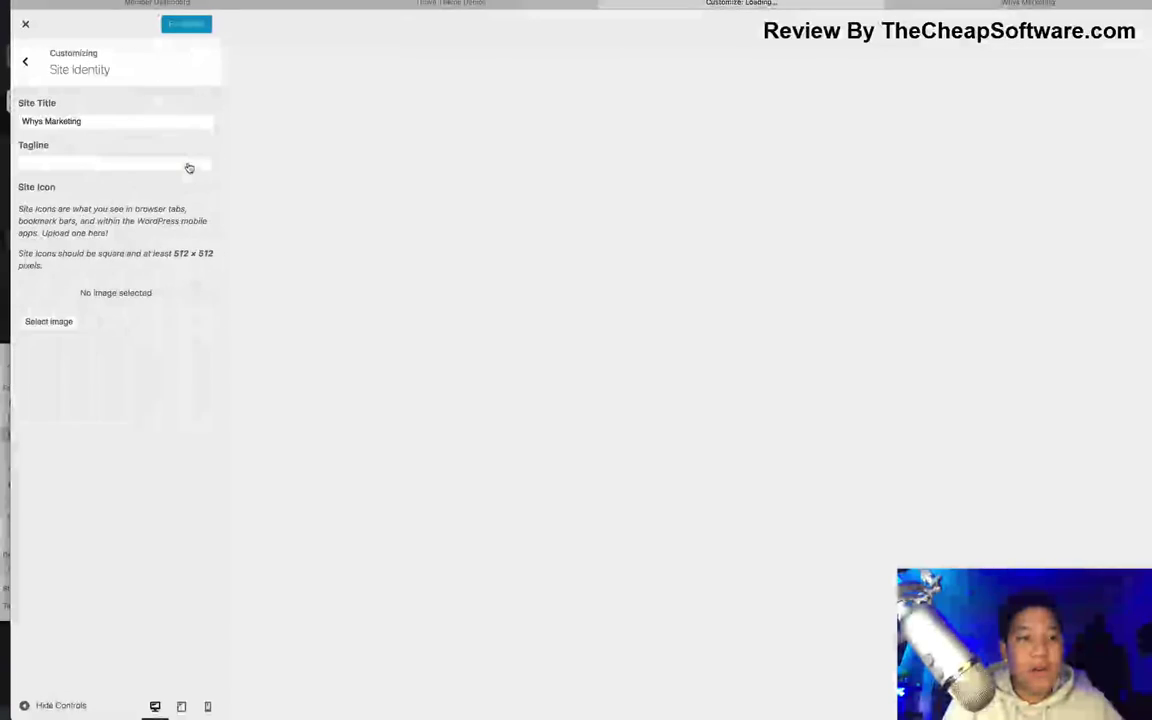
left_click(30, 66)
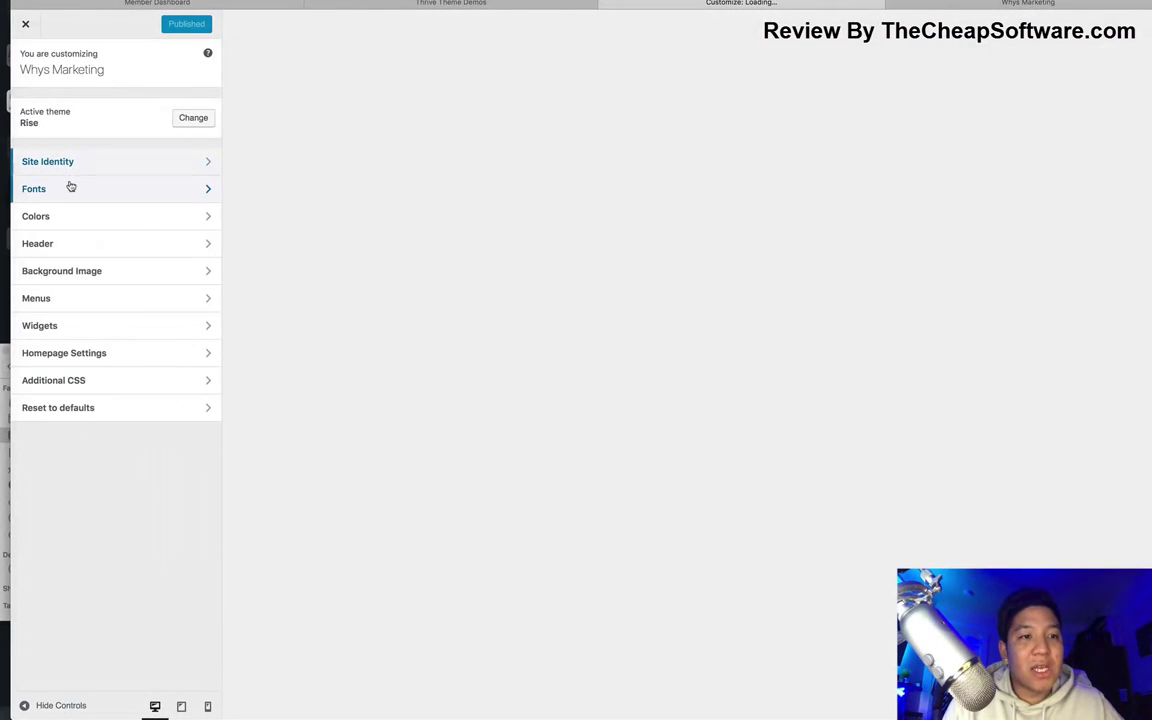
left_click(70, 188)
left_click(26, 58)
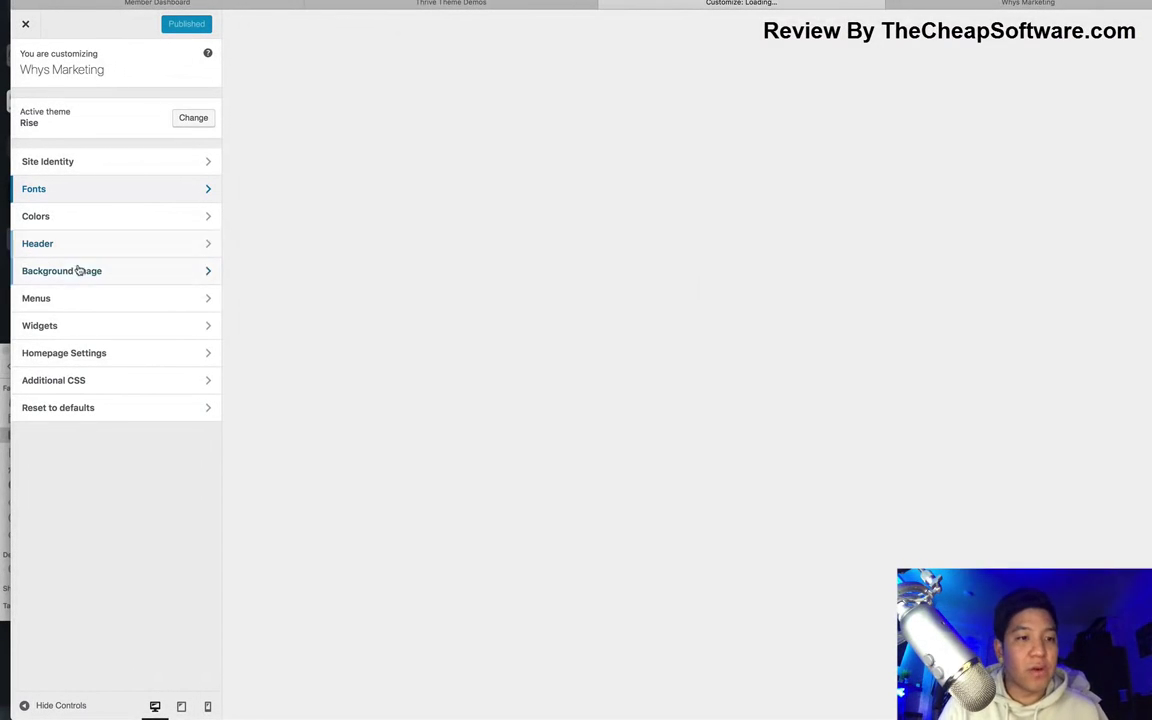
left_click(76, 353)
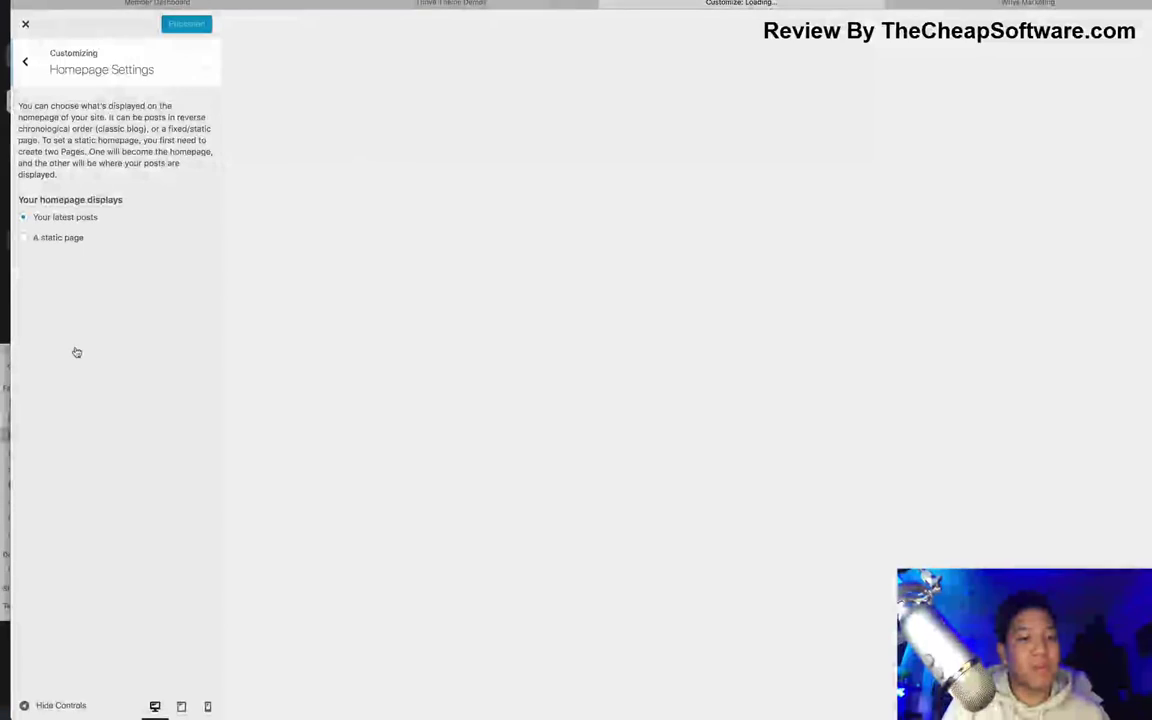
left_click(27, 70)
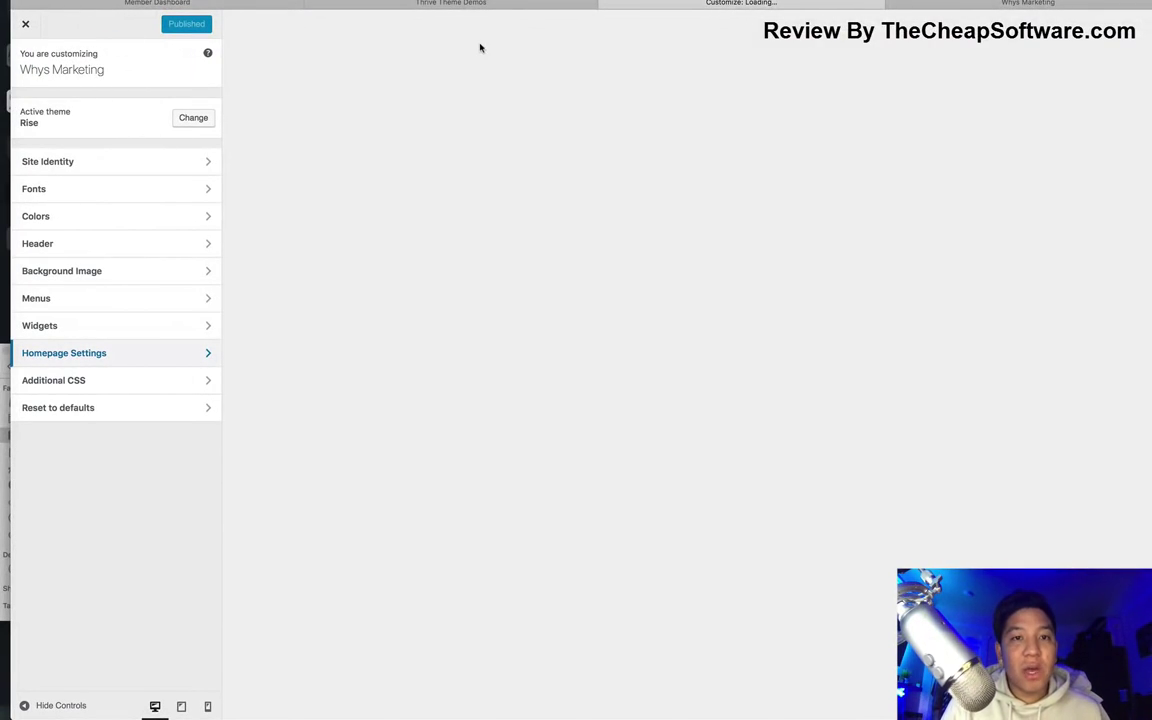
left_click(28, 25)
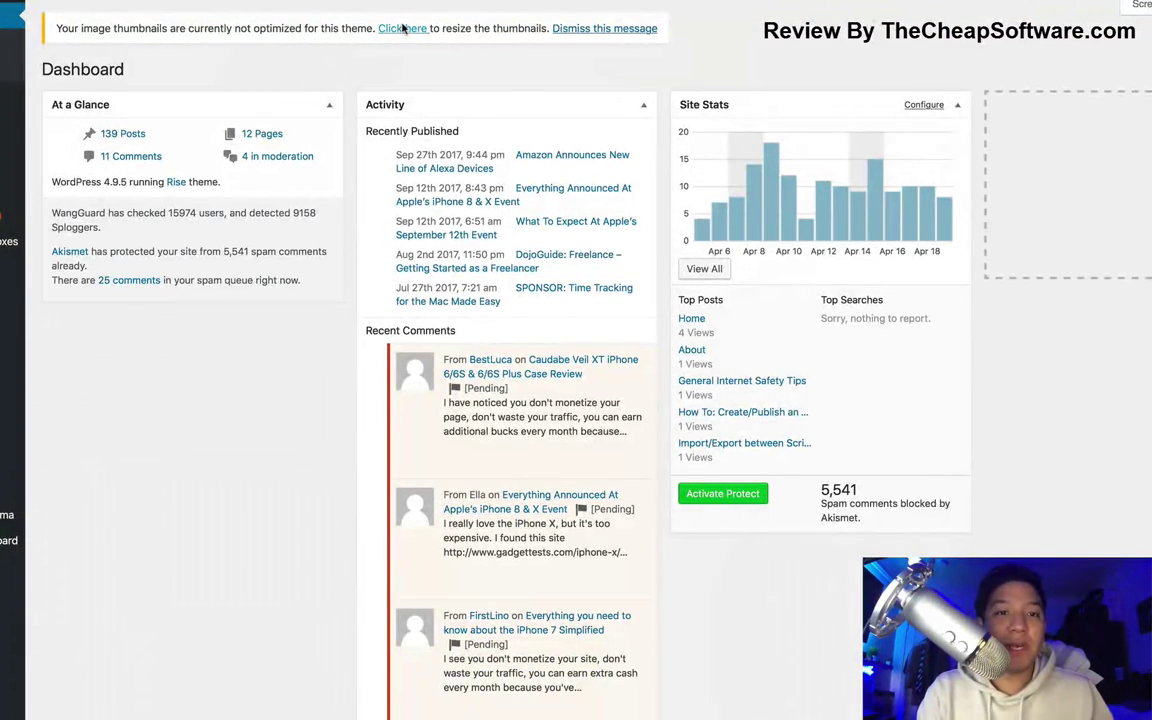
left_click(402, 28)
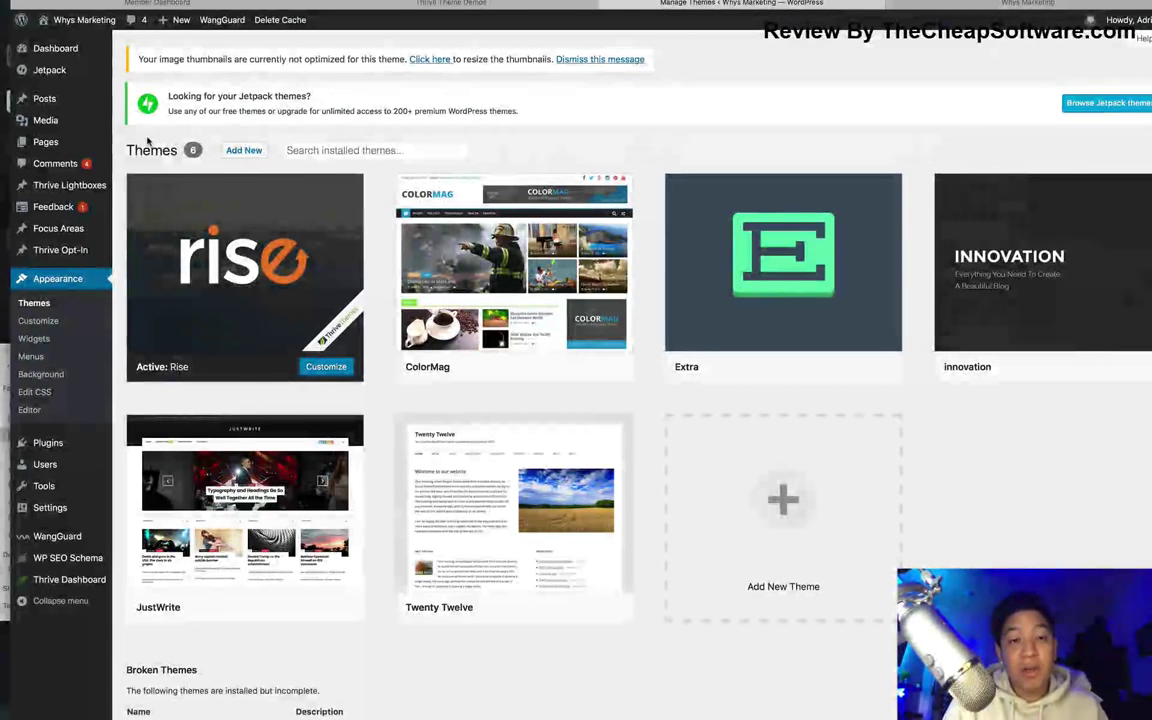
mouse_move(95, 98)
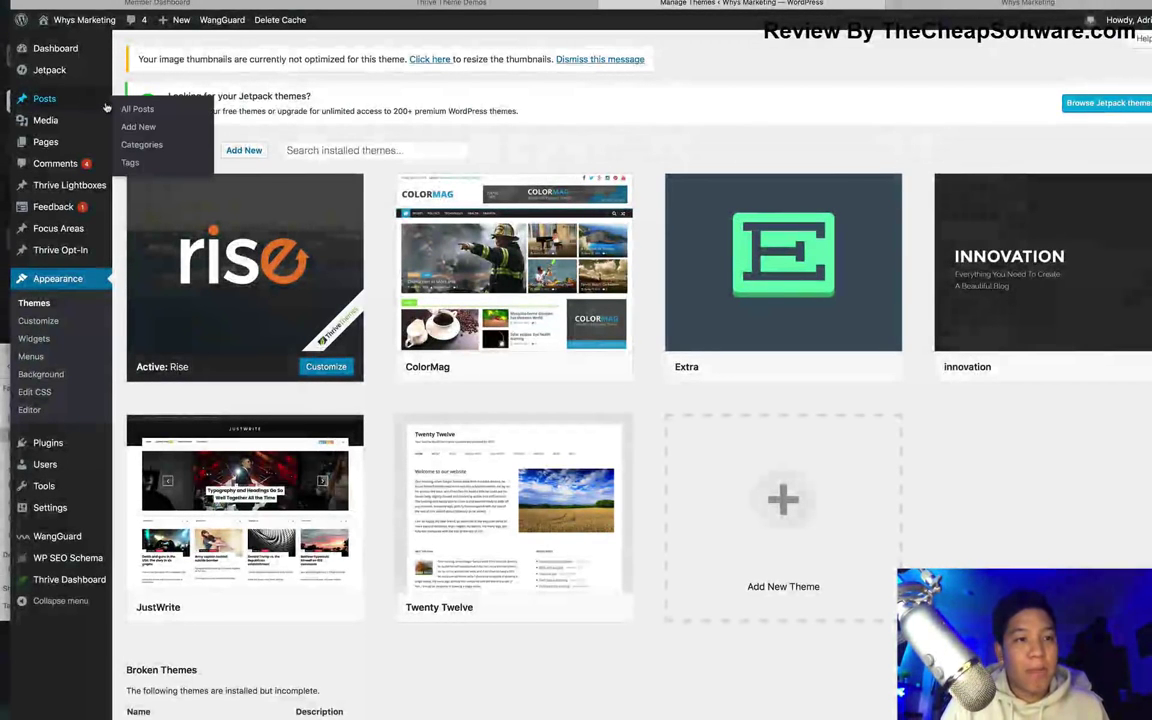
Start a new post titled 'Test Post' with 'Test content' as its body
left_click(140, 124)
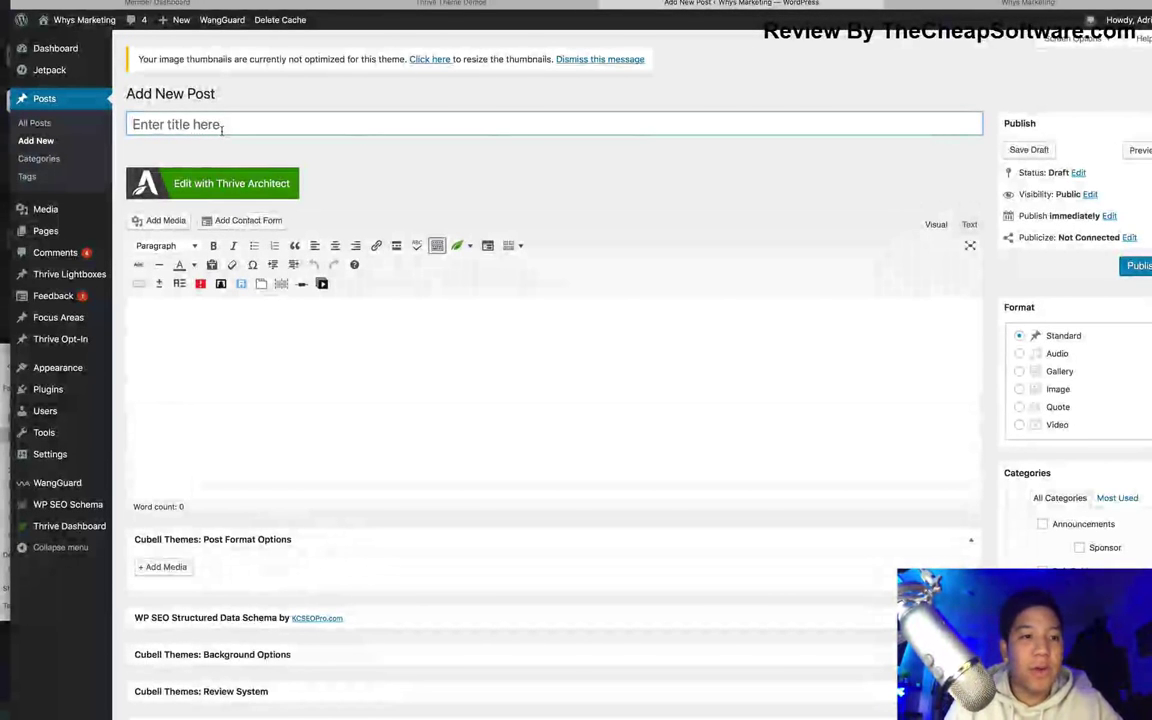
left_click(244, 348)
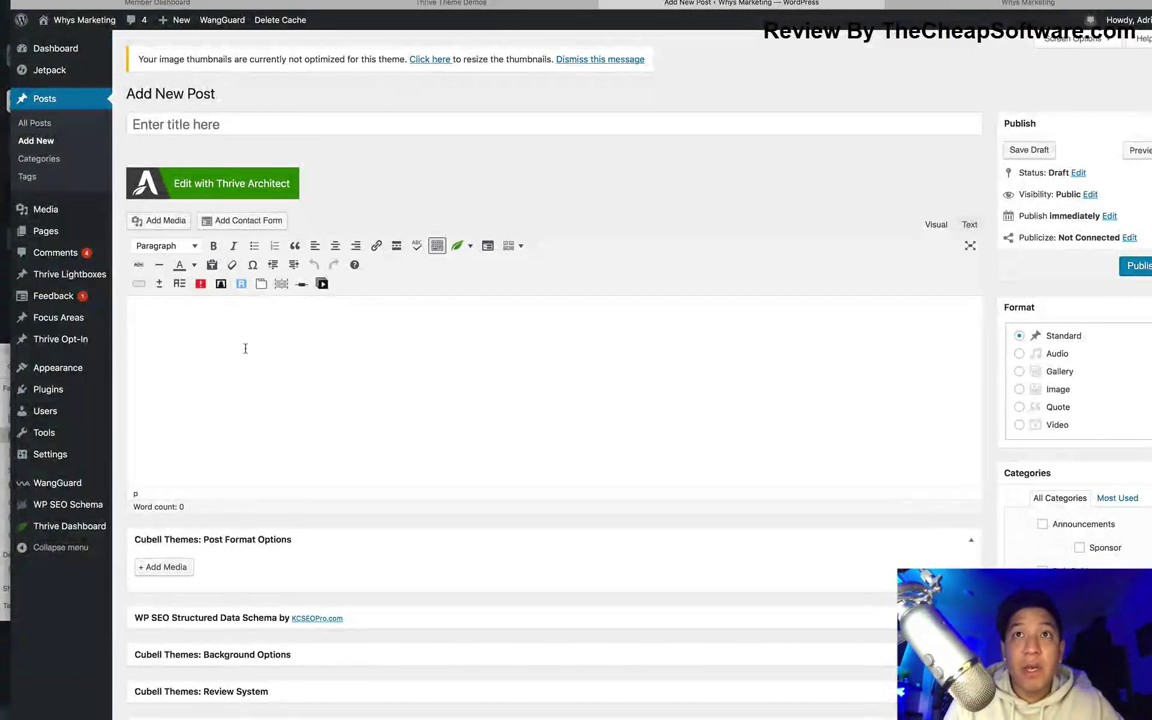
left_click(242, 122)
type("T")
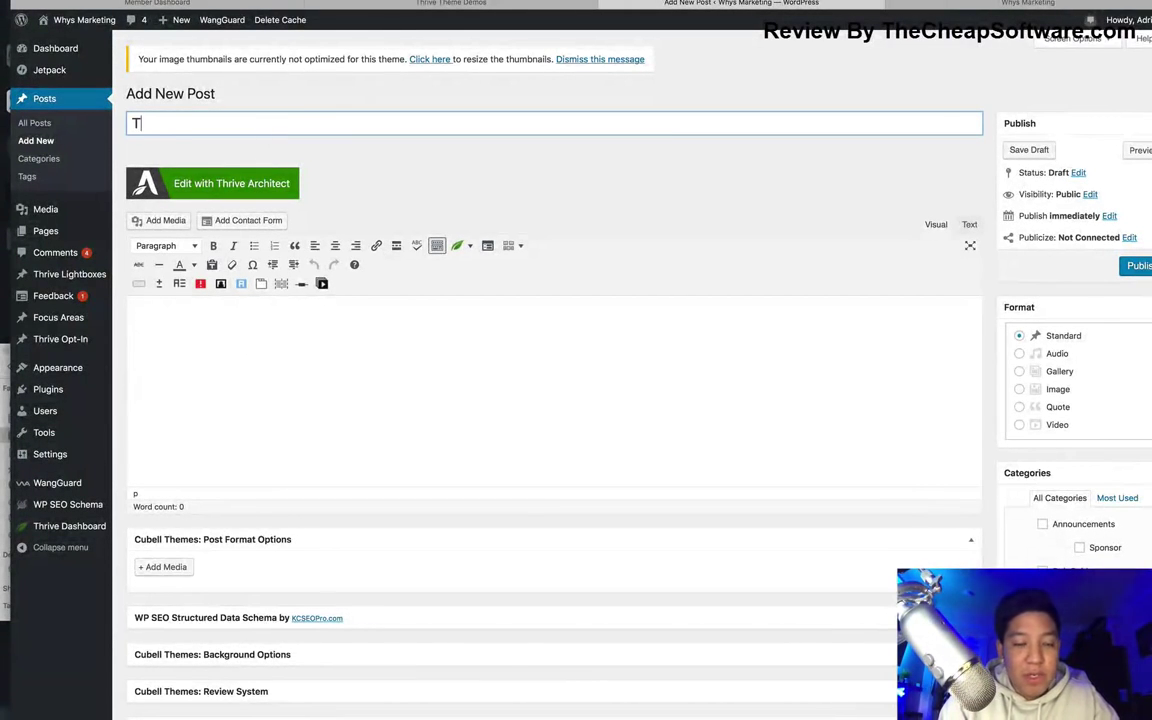
type("est Post")
left_click(458, 404)
type("Test content")
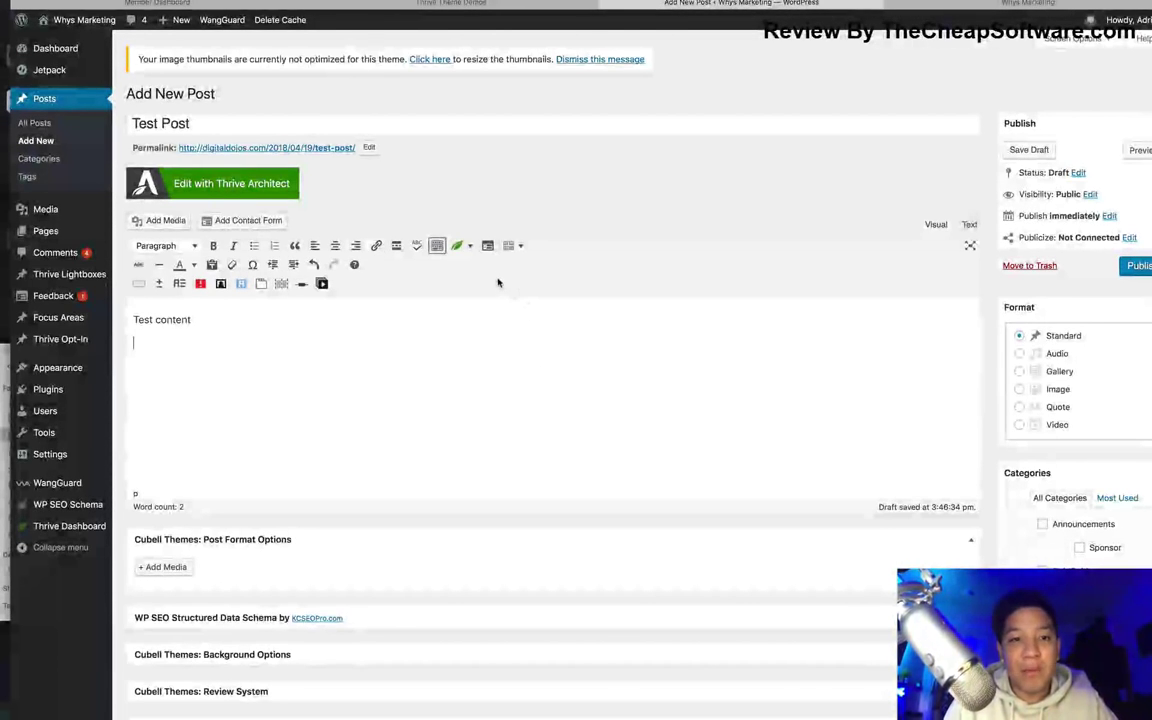
left_click(468, 247)
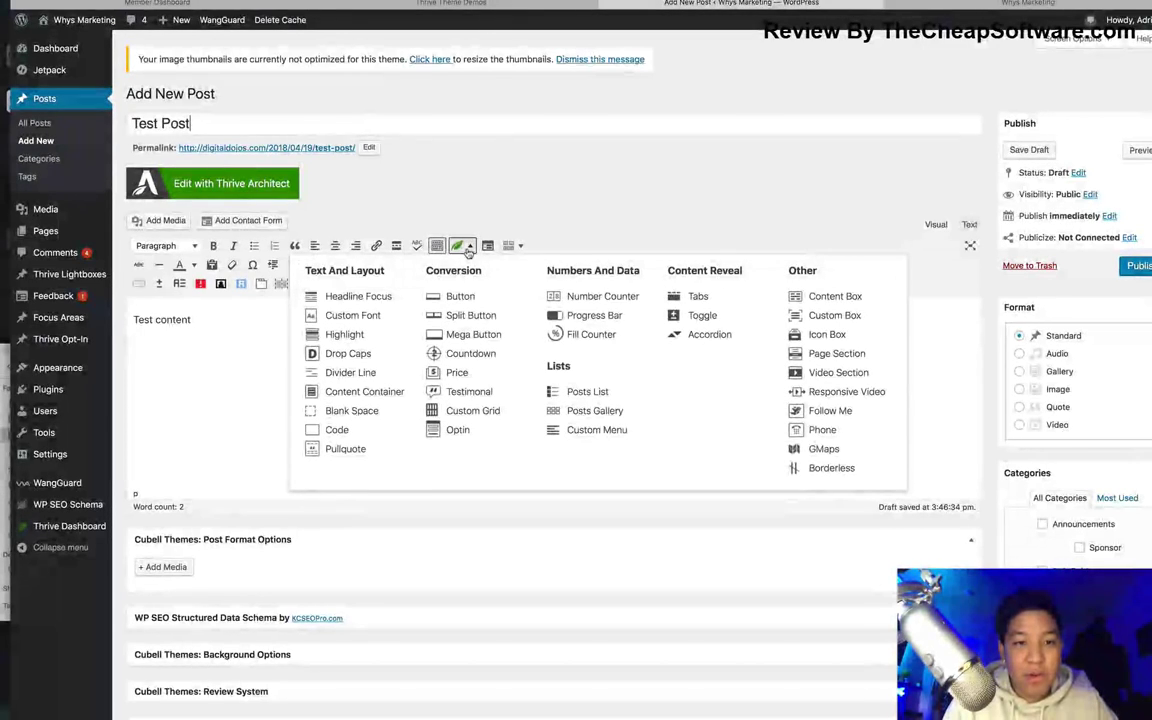
Insert a centre-aligned Headline Focus shortcode reading 'THIS IS A HEADLINE' into the post
left_click(375, 298)
left_click(478, 85)
type("THIS IS A HE")
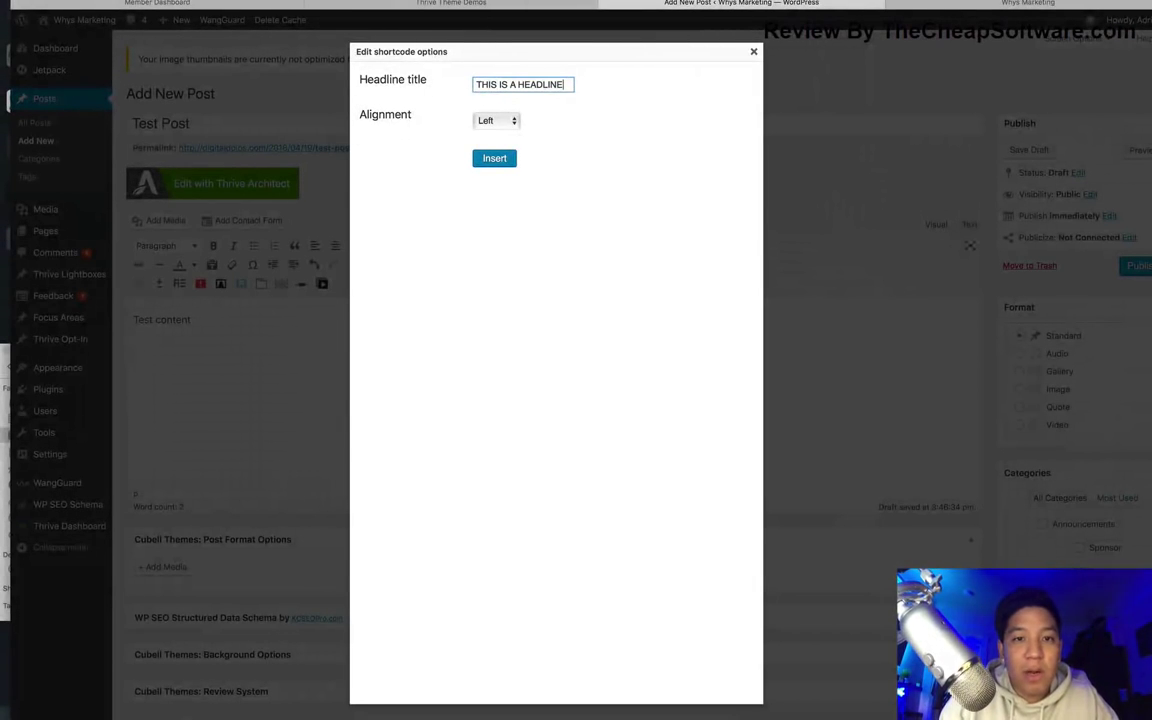
type("ADLINE")
left_click(496, 120)
left_click(493, 147)
left_click(497, 159)
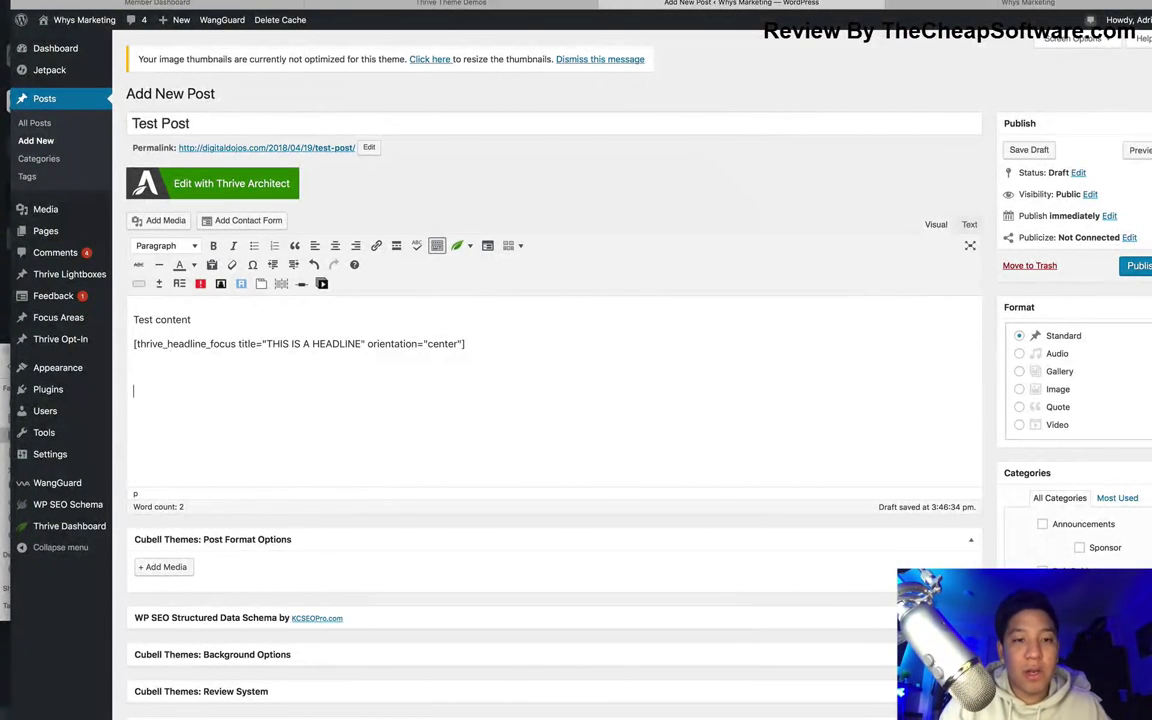
left_click(458, 245)
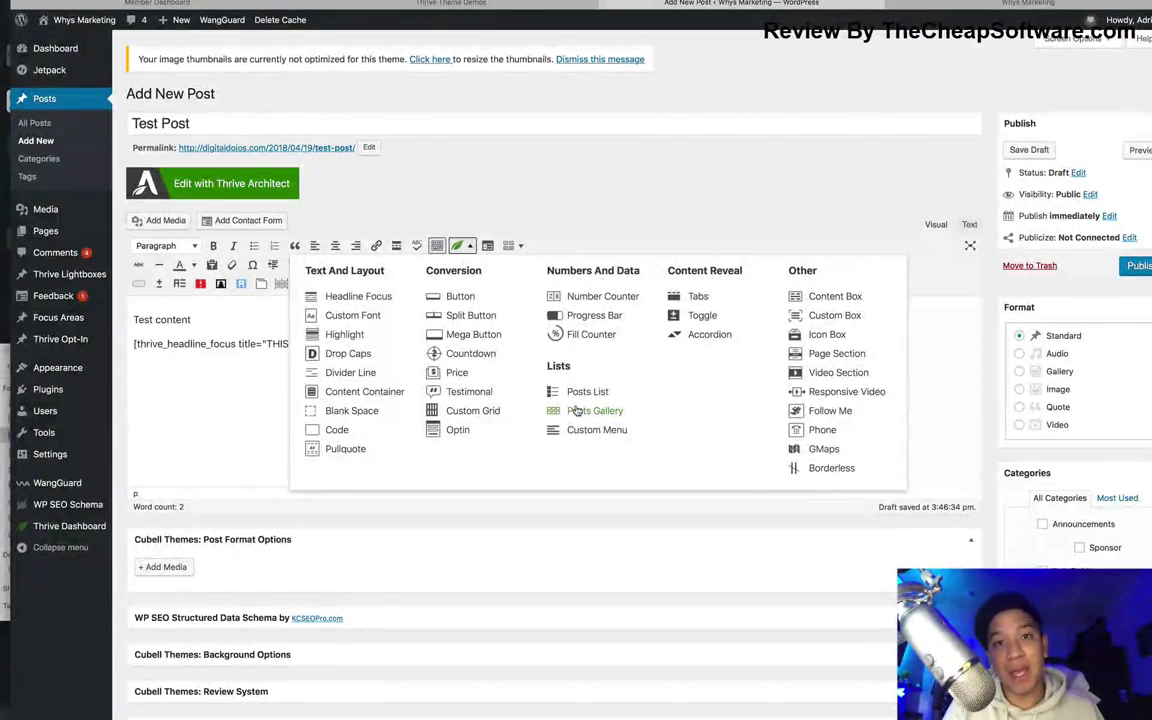
In the Progress Bar shortcode, set the first bar to 'Progress' at 80%
left_click(619, 322)
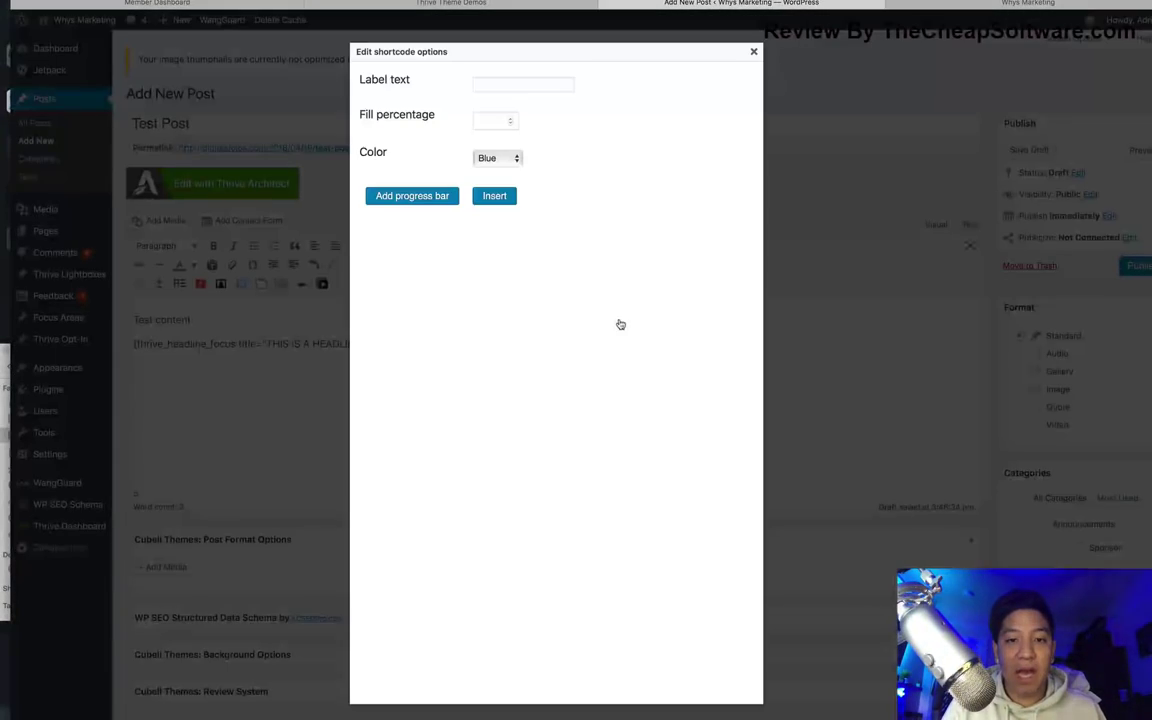
left_click(496, 81)
type("P")
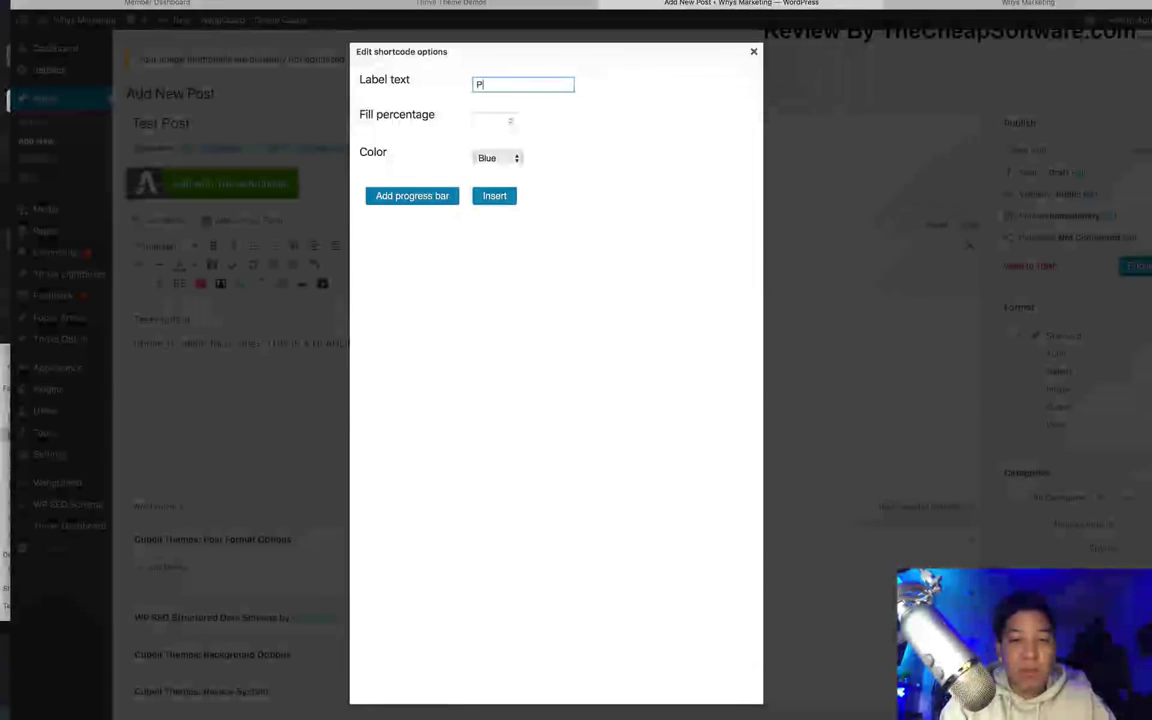
type("rogress")
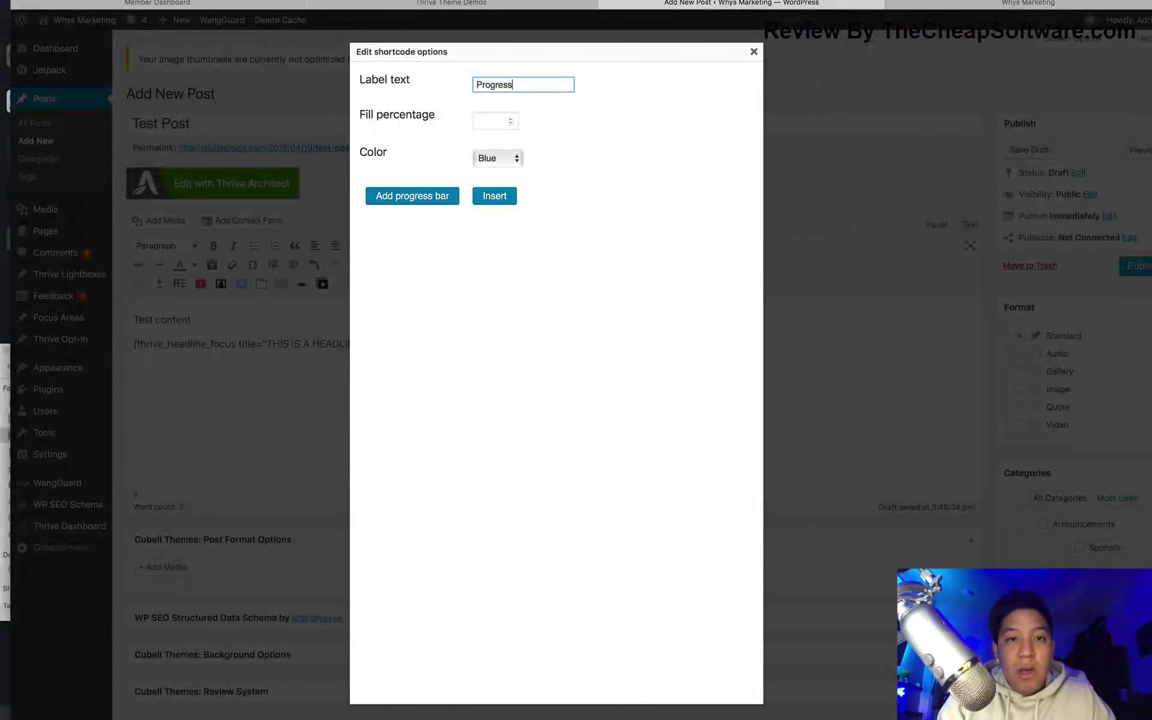
left_click(493, 119)
type("80")
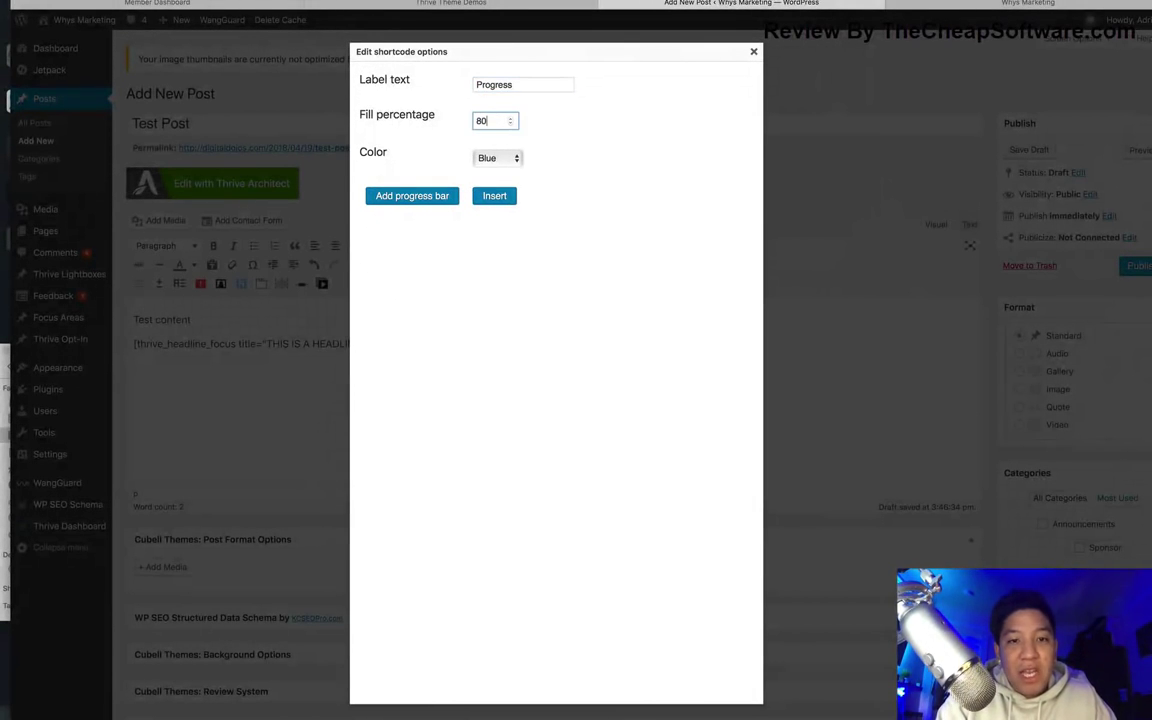
Add a second bar 'Progress 2' at 100% in red and insert the shortcode
left_click(452, 196)
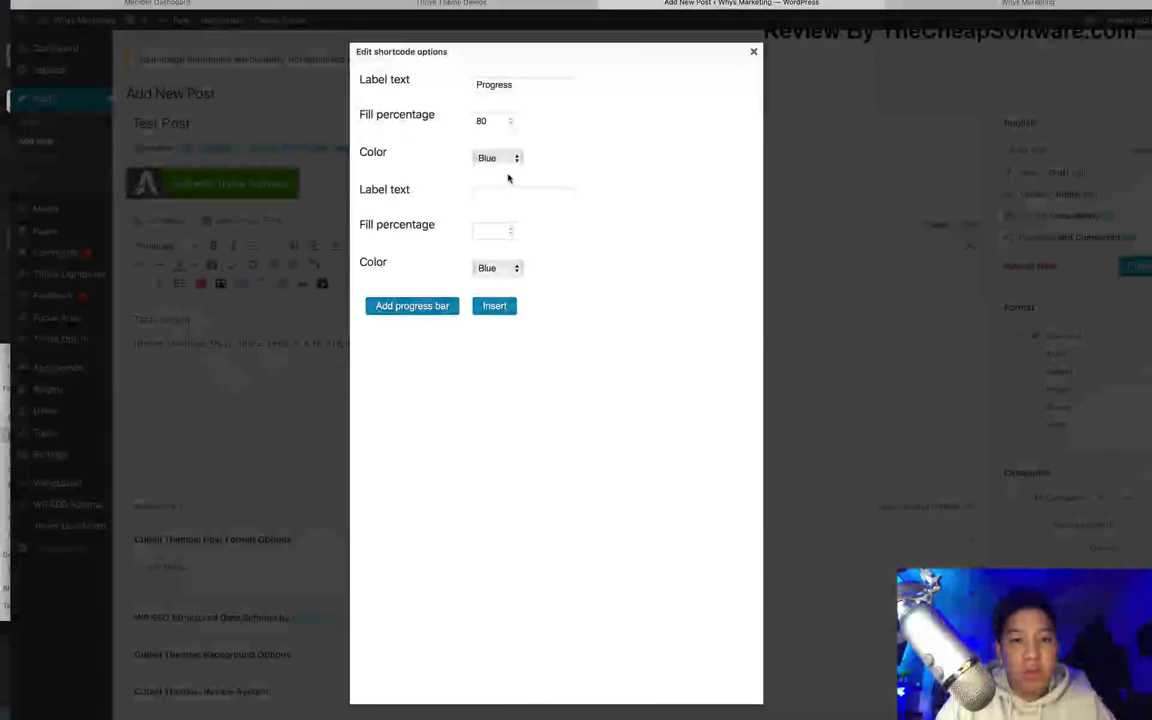
left_click(501, 194)
type("Progre")
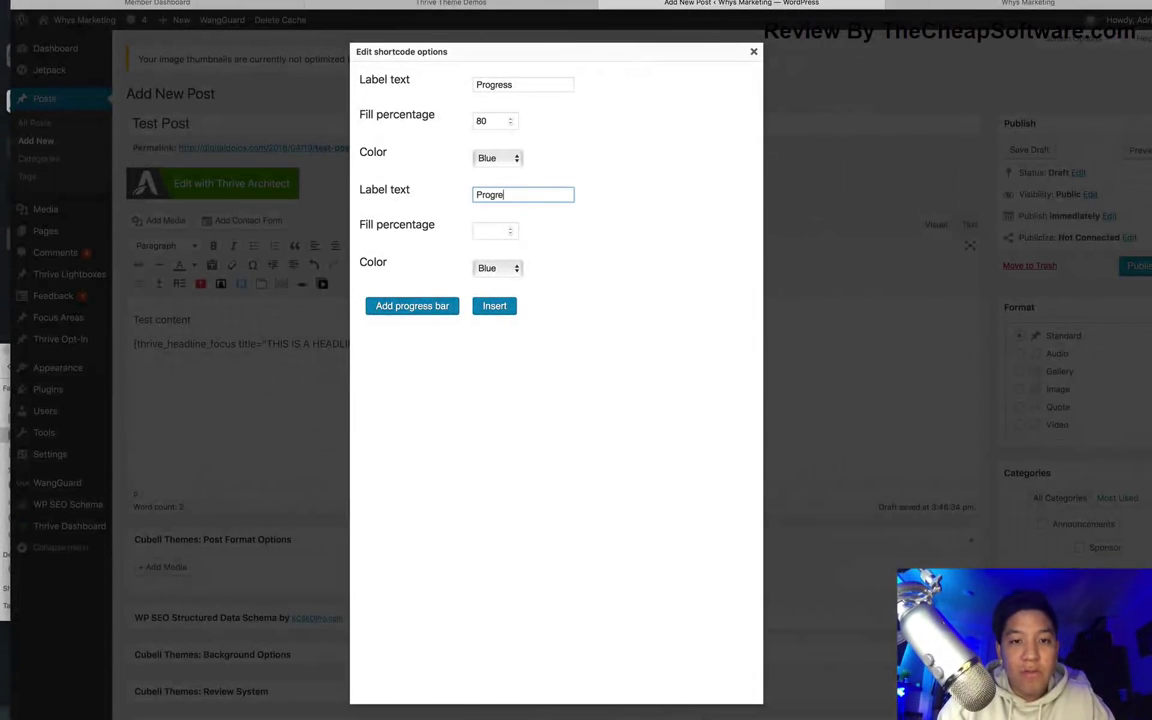
type("ss 2")
left_click(490, 231)
type("100")
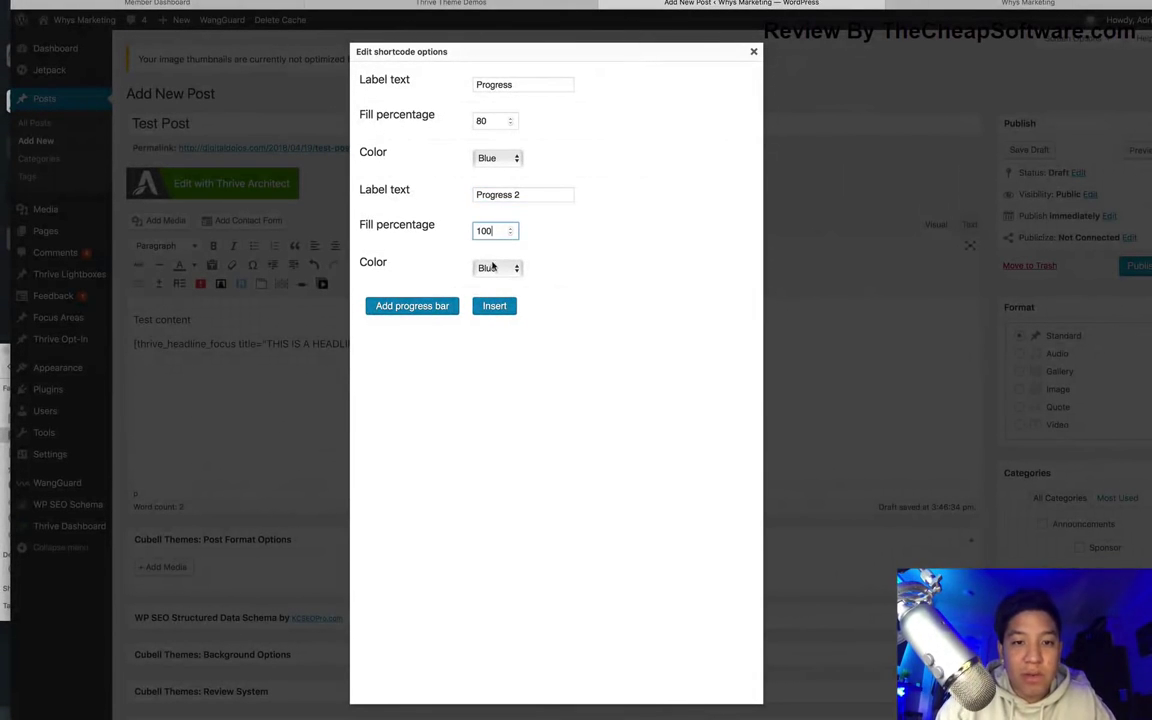
left_click(496, 268)
left_click(495, 297)
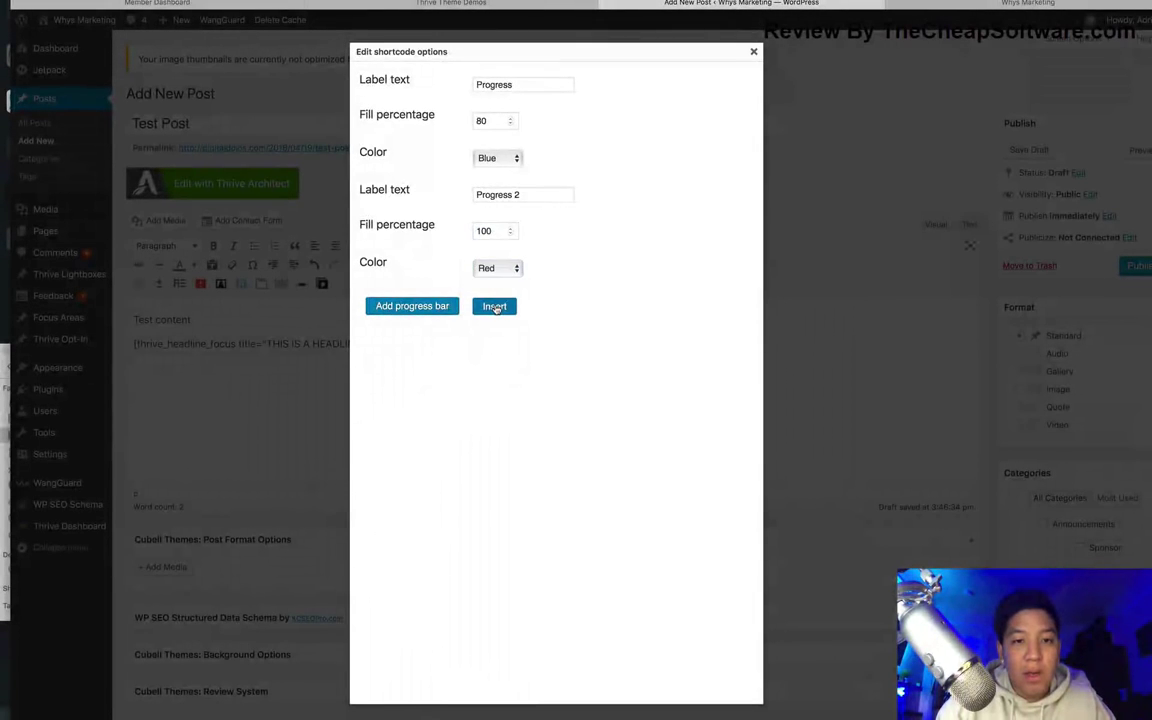
left_click(496, 306)
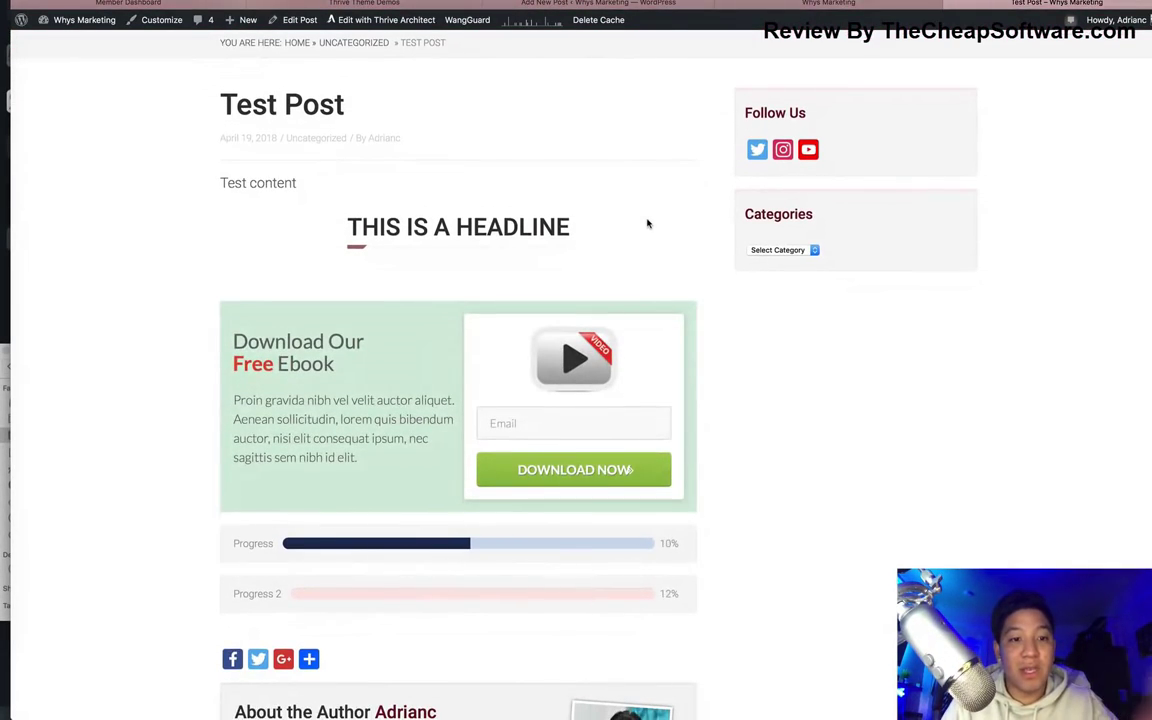
Scroll through the Test Post preview to watch the 80% and 100% bars fill
scroll(647, 223, "down", 3)
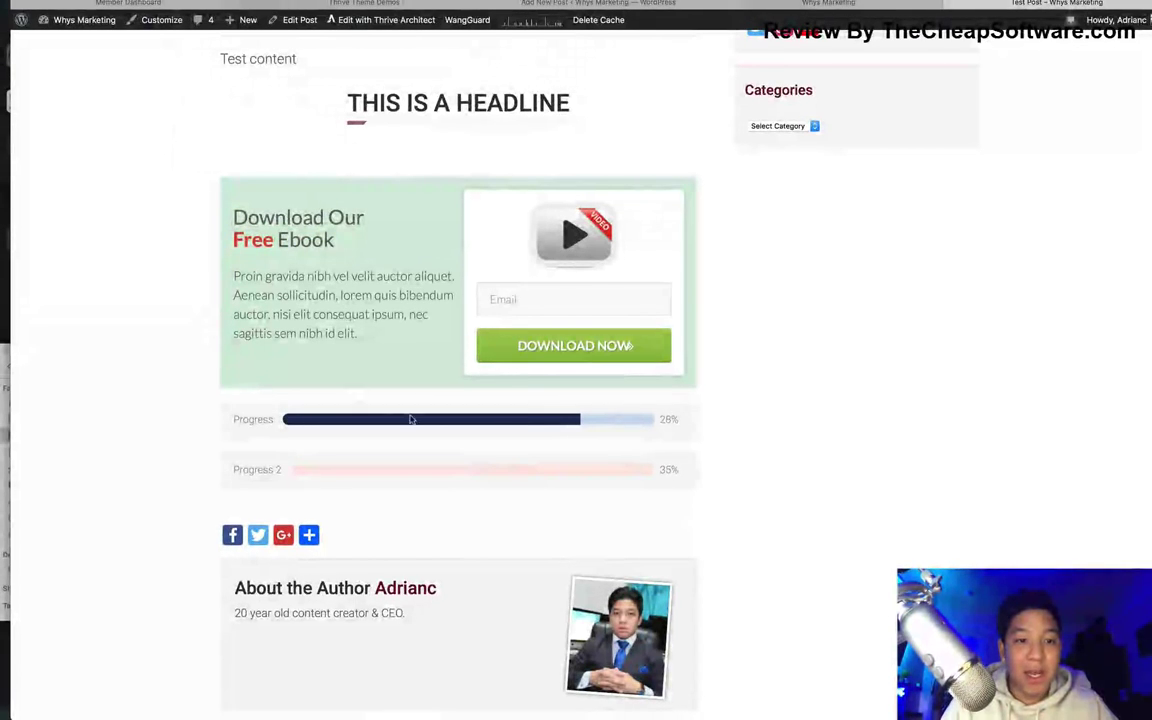
scroll(405, 467, "up", 2)
scroll(405, 467, "up", 2)
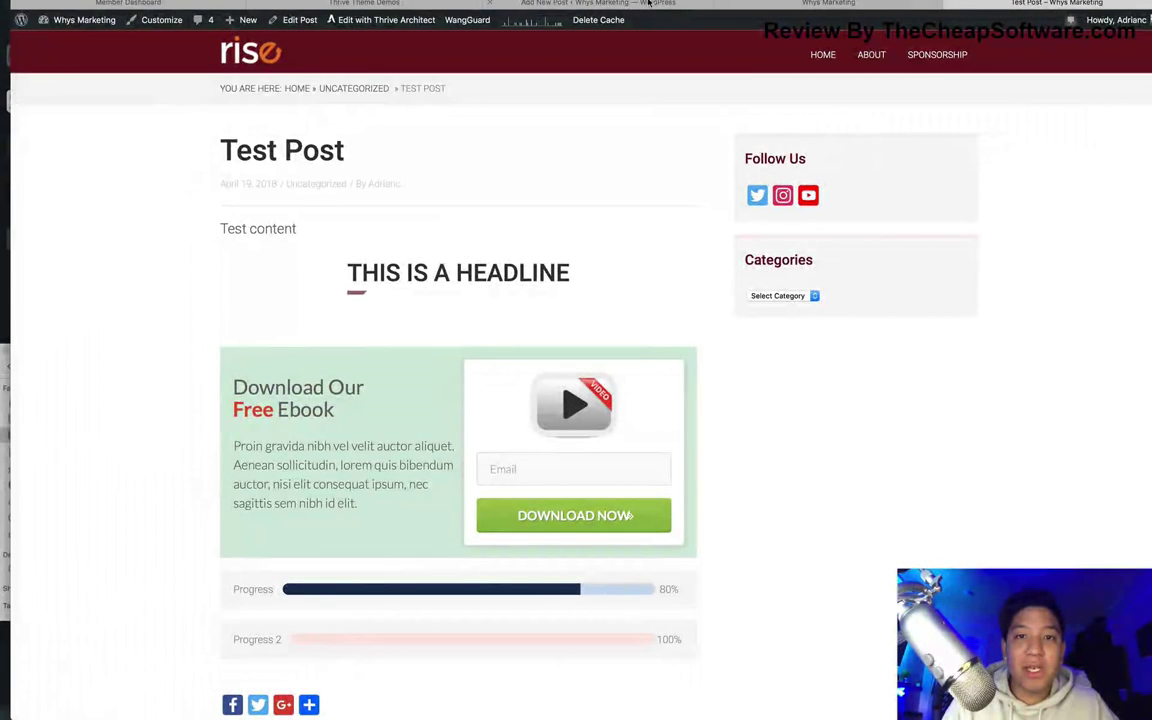
Return to the post editor and open Test Post in Thrive Architect
left_click(648, 3)
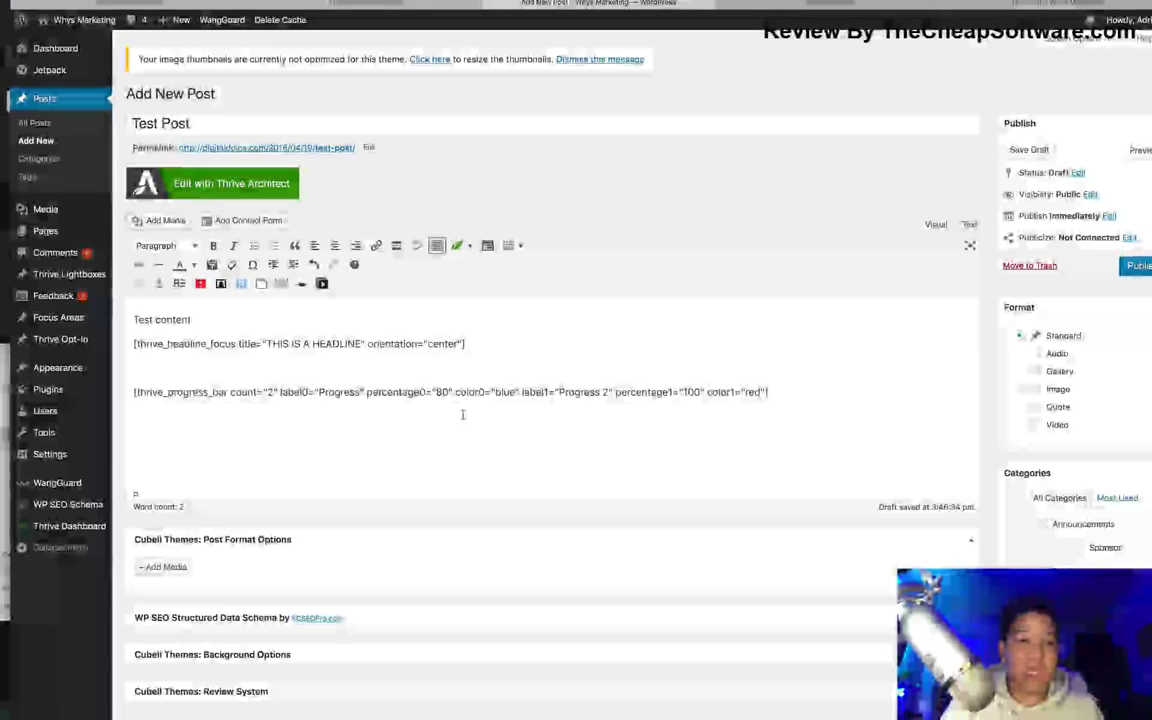
left_click(278, 188)
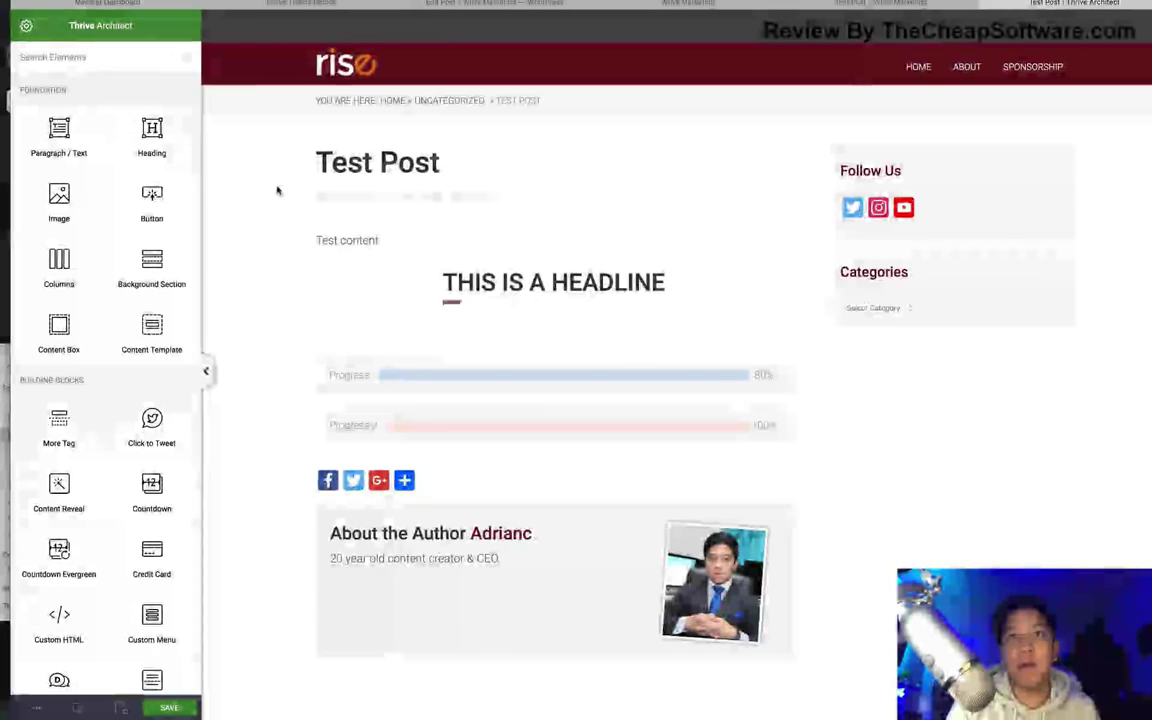
scroll(278, 190, "down", 1)
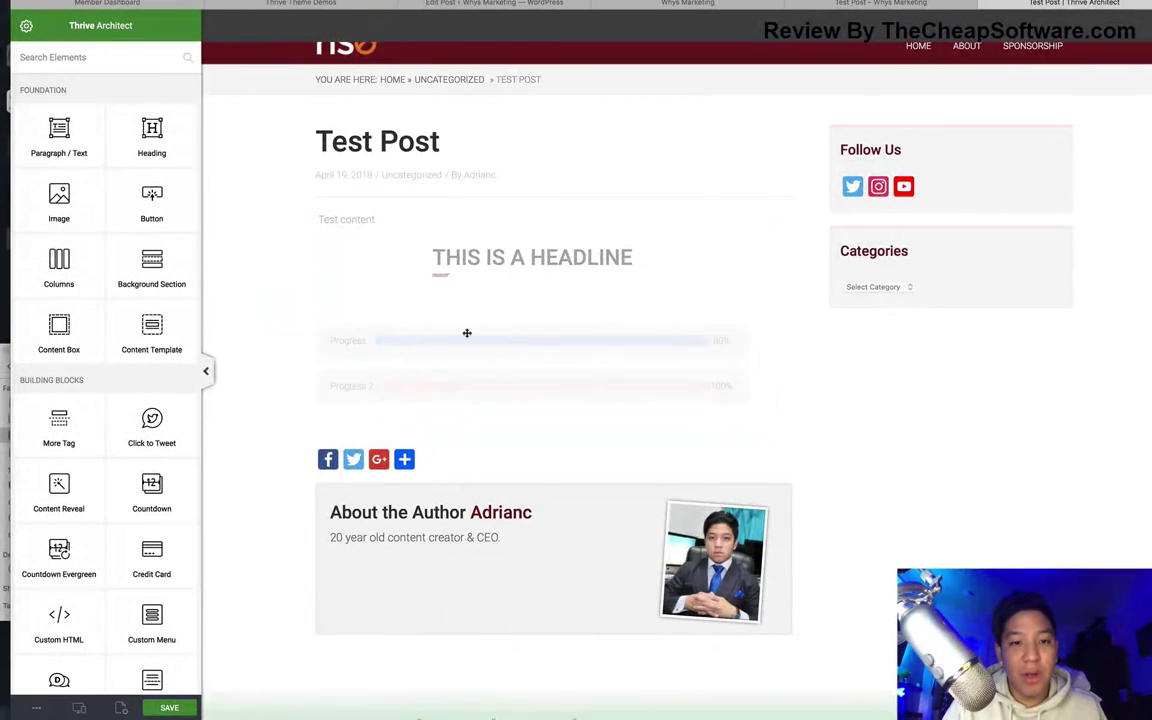
Drag a 75% Fill Counter element below the progress bars and save the post
left_click(525, 255)
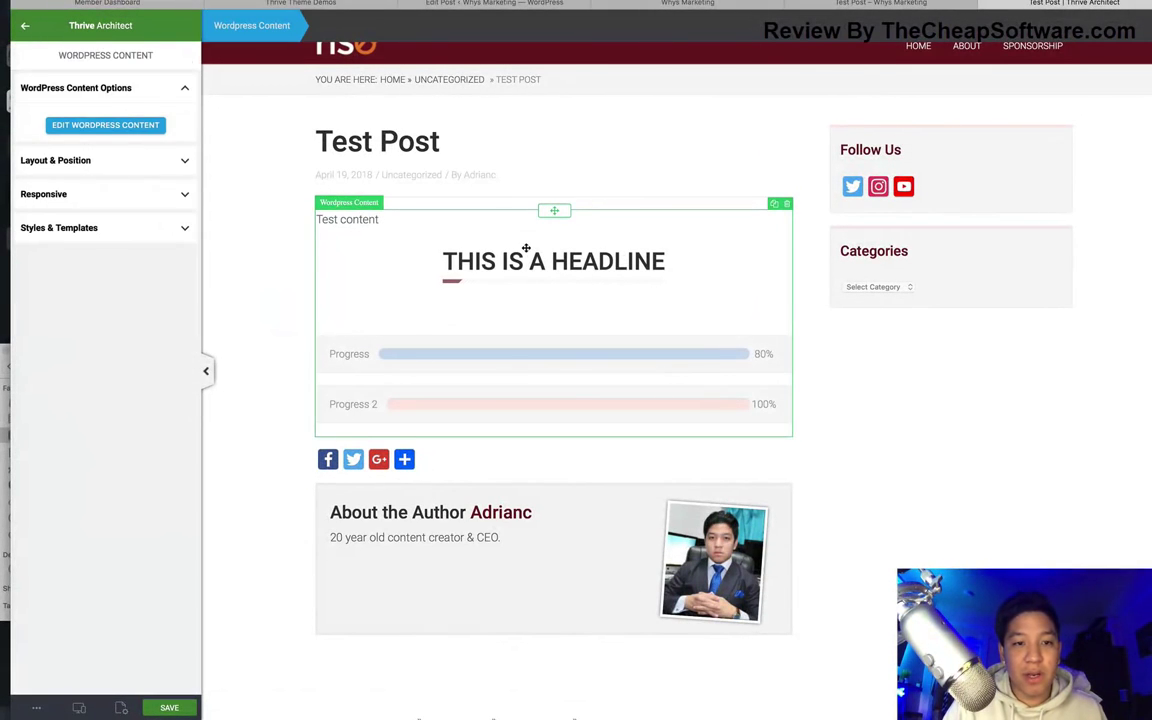
left_click(25, 25)
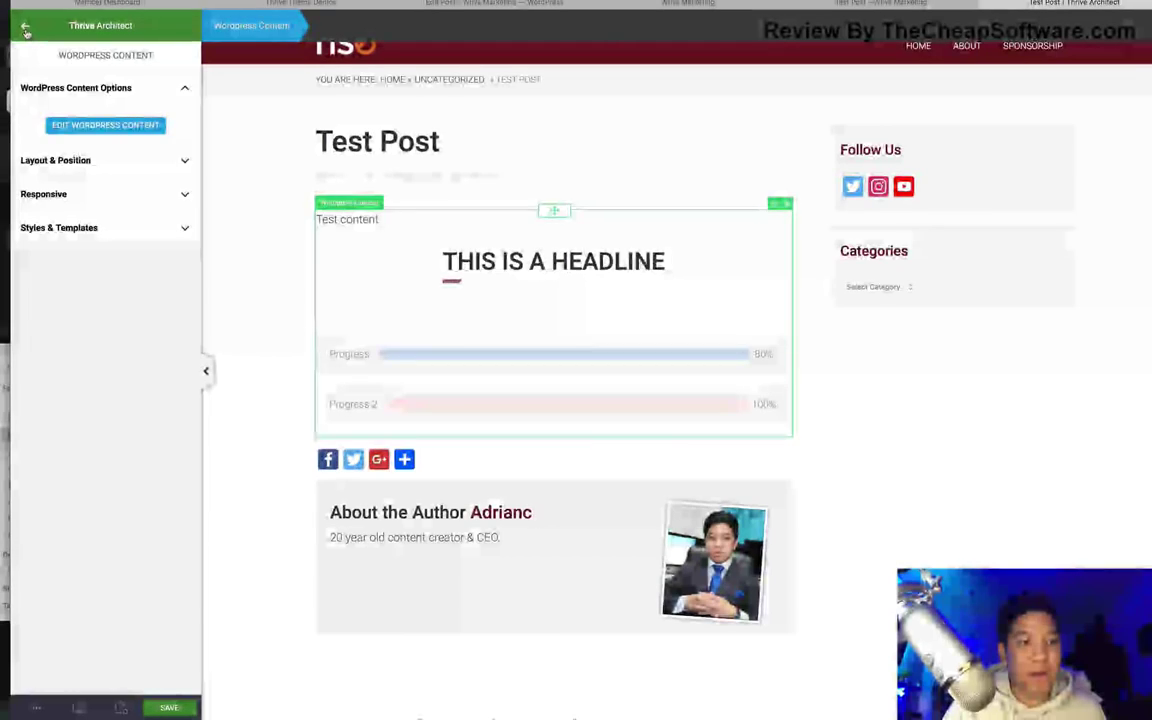
scroll(118, 368, "down", 3)
scroll(118, 371, "down", 4)
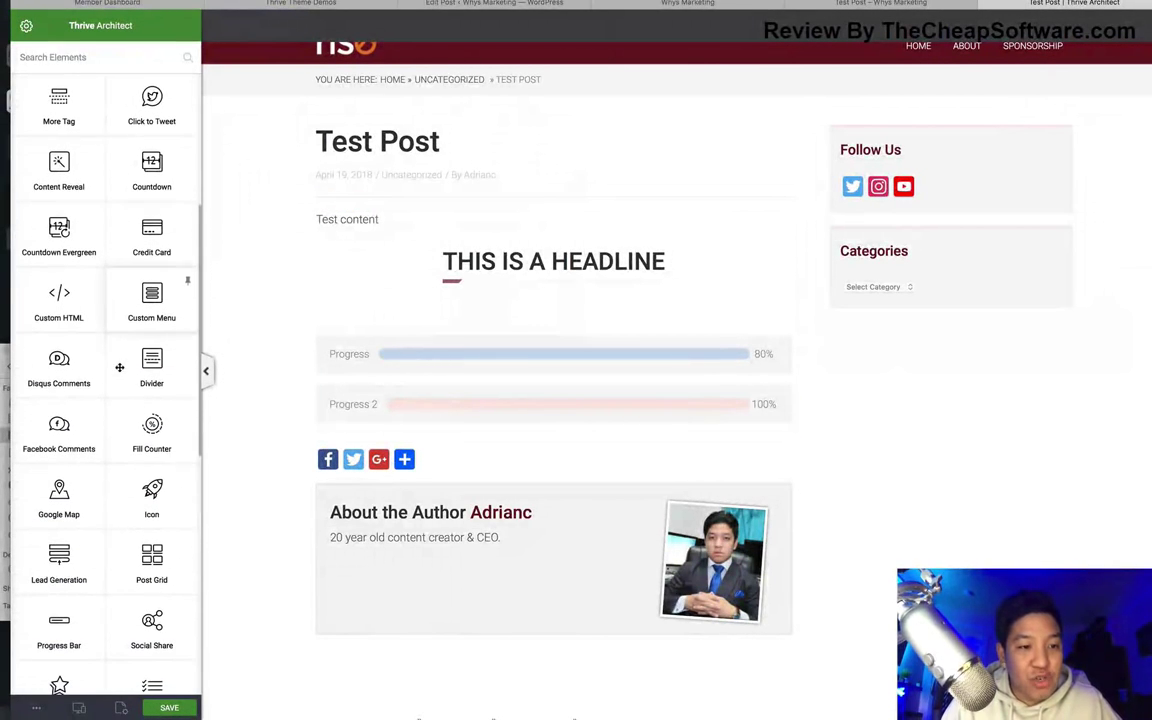
scroll(152, 400, "down", 1)
left_click_drag(152, 350, 437, 440)
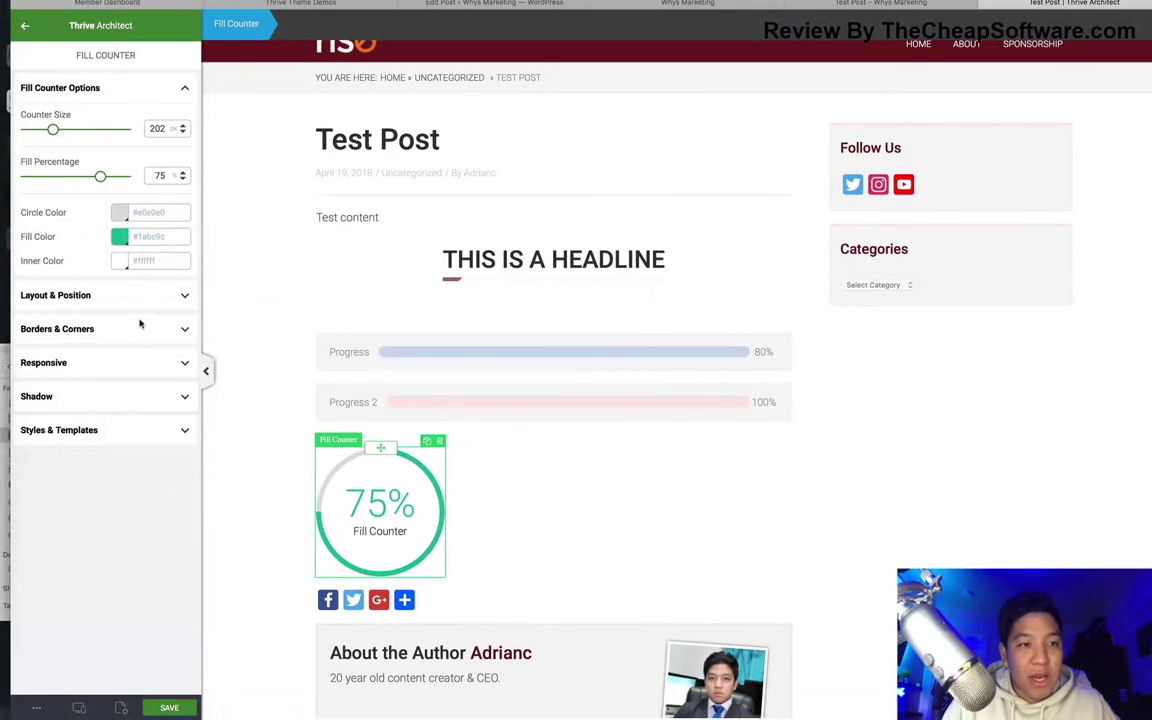
left_click(172, 707)
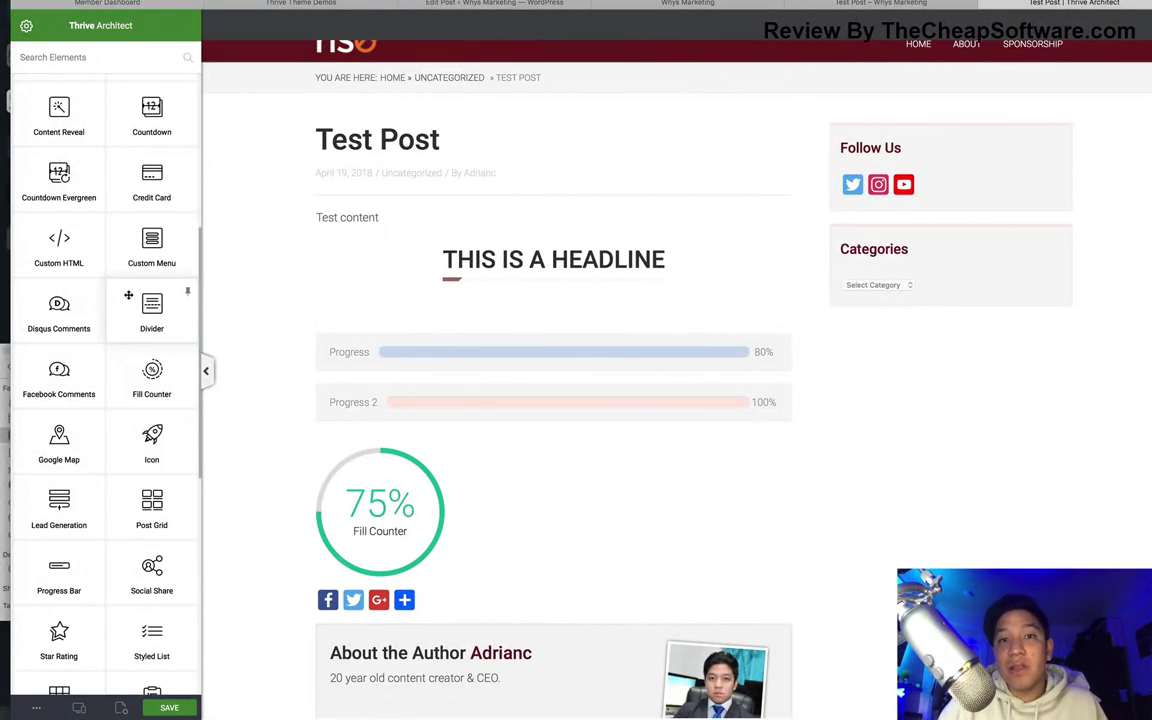
Drop a Lead Generation sign-up form with Name and Email fields above the test content
scroll(130, 360, "down", 3)
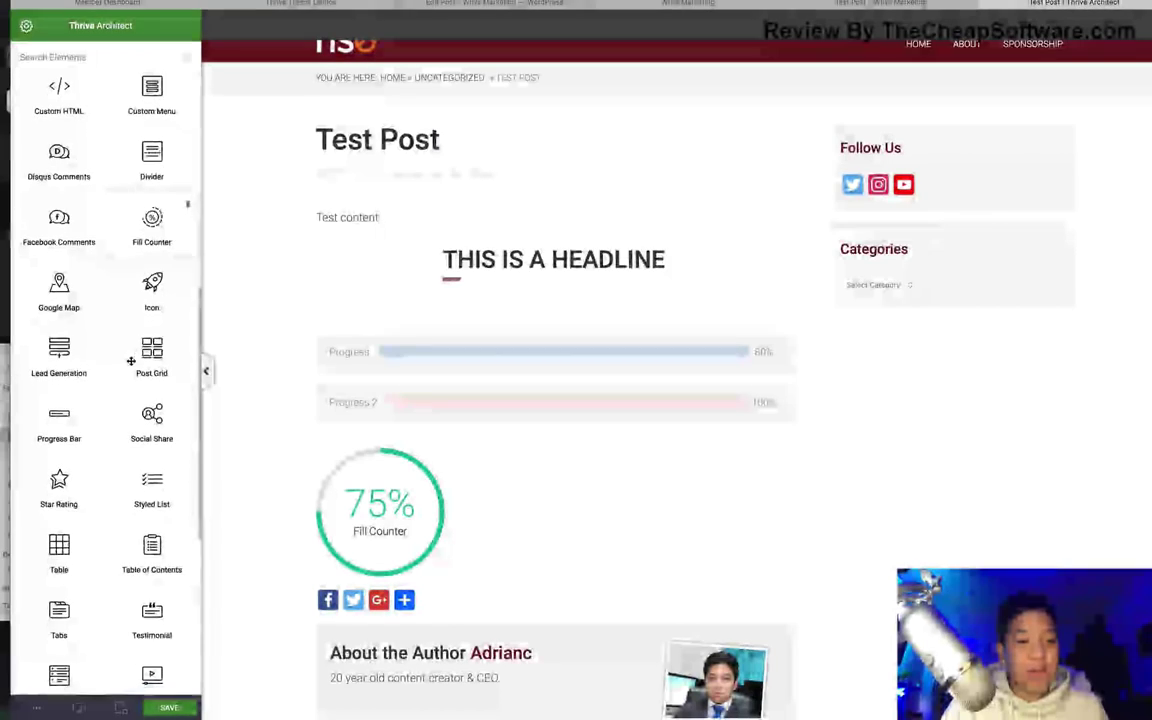
scroll(130, 361, "down", 1)
left_click_drag(95, 305, 513, 210)
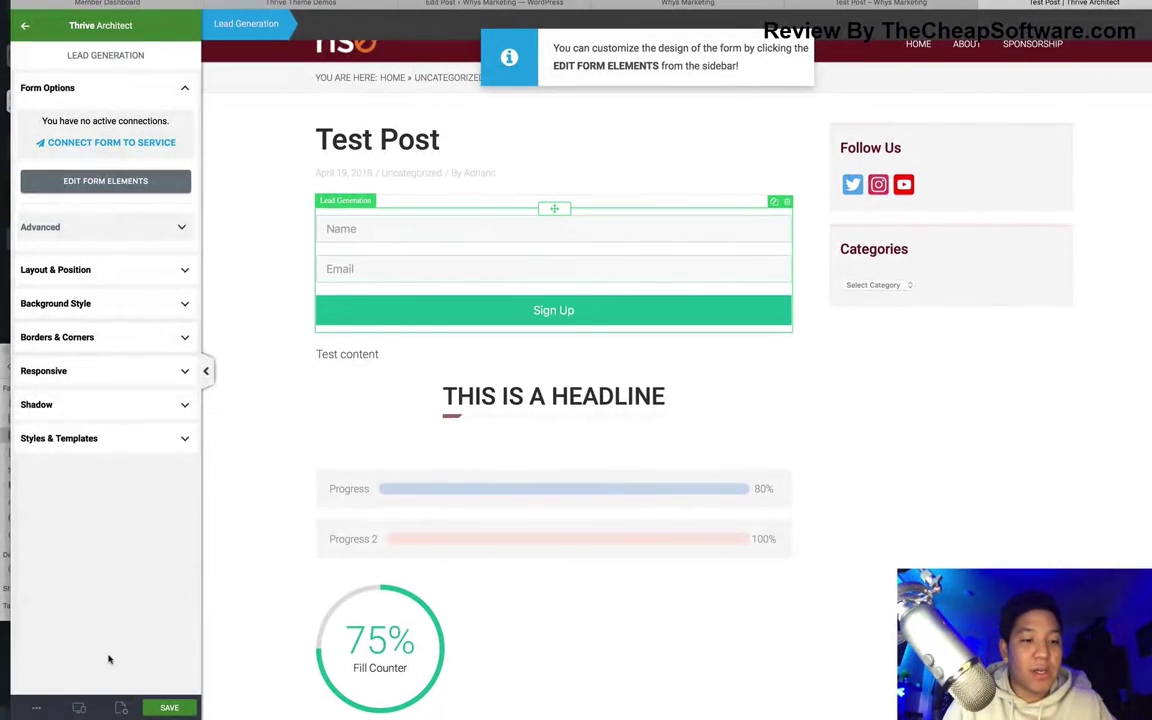
left_click(26, 28)
scroll(104, 263, "down", 10)
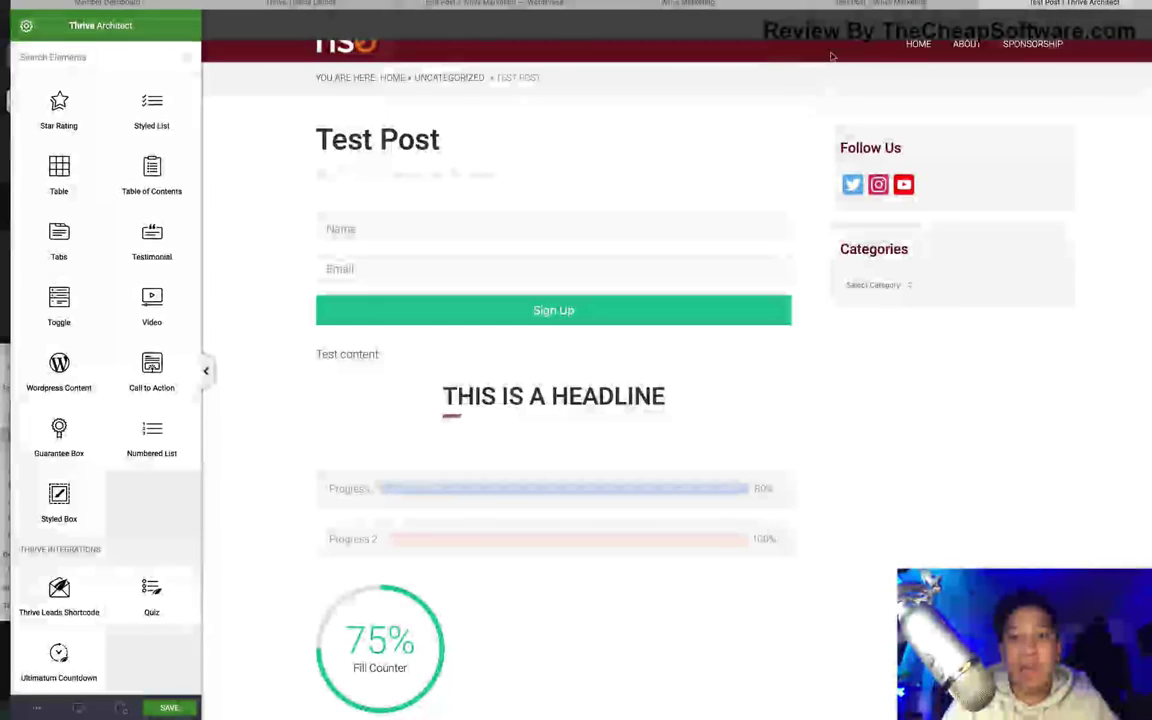
Switch browser tabs back to the WordPress Edit Post screen
left_click(727, 6)
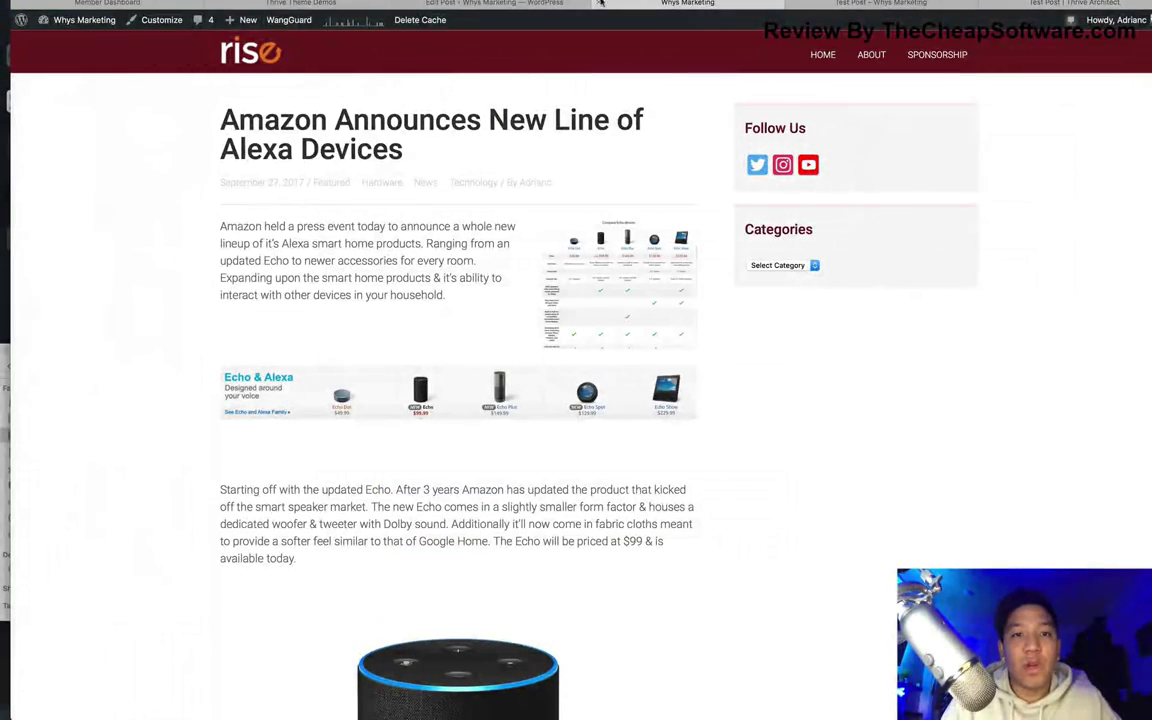
left_click(524, 6)
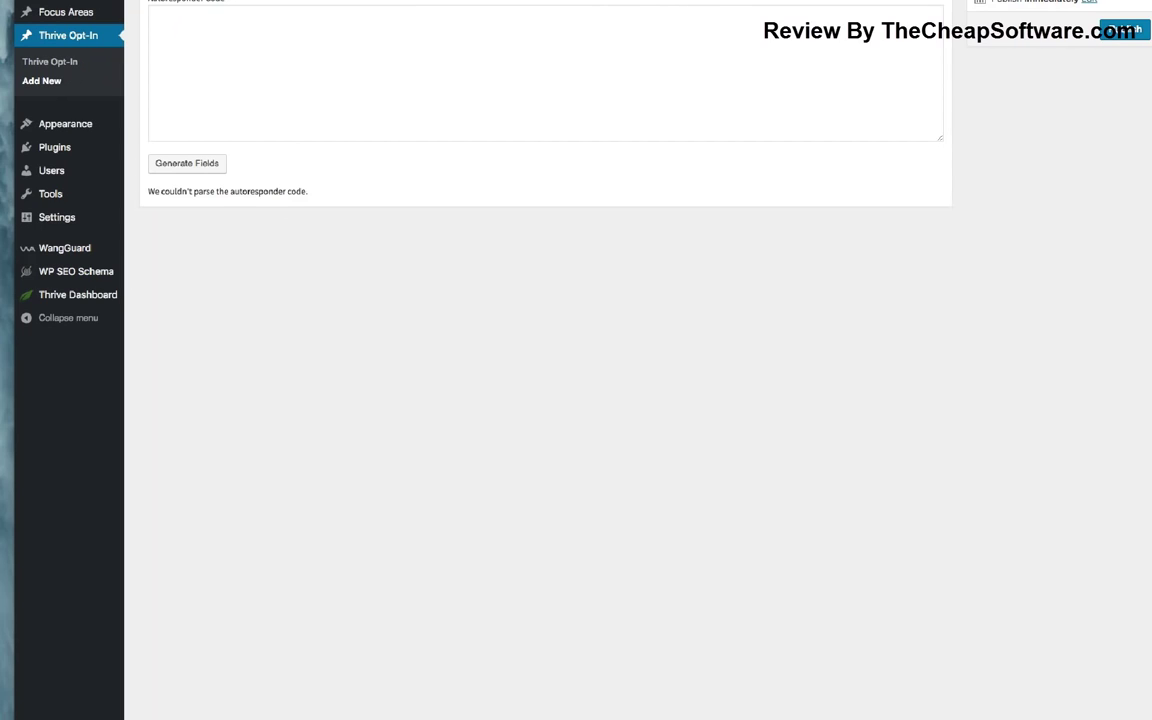
Paste the MailChimp embed code into Autoresponder Code and publish the opt-in form
left_click(312, 33)
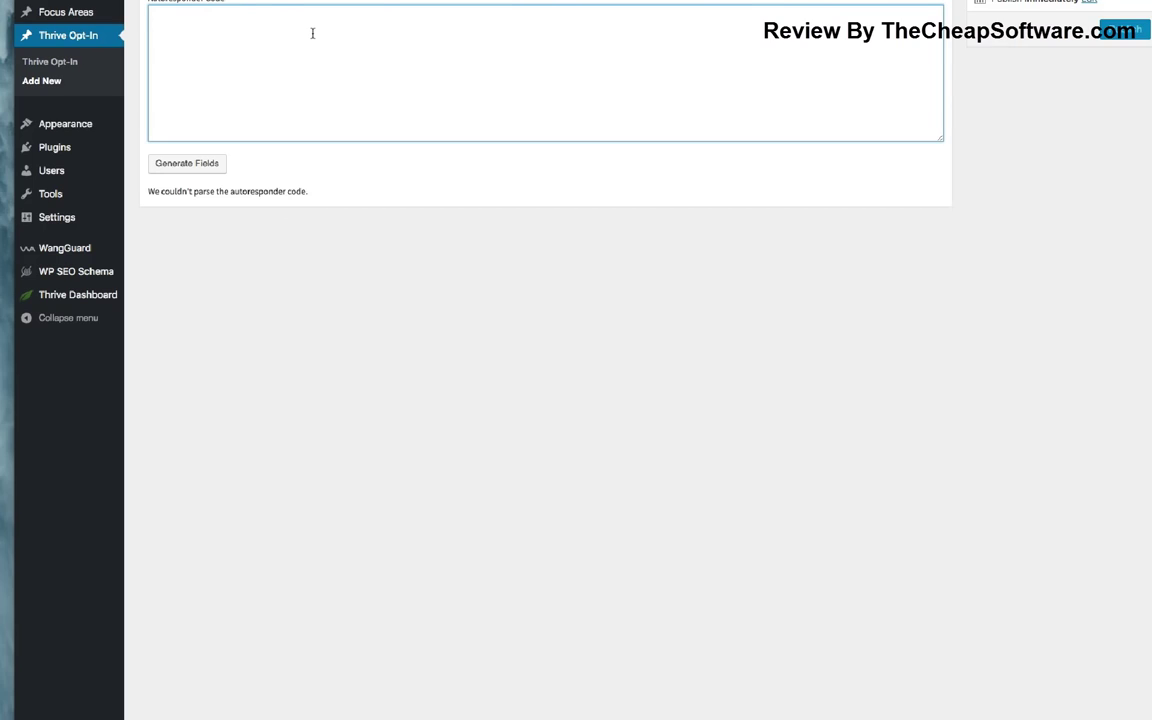
key("ctrl+v")
scroll(312, 33, "up", 10)
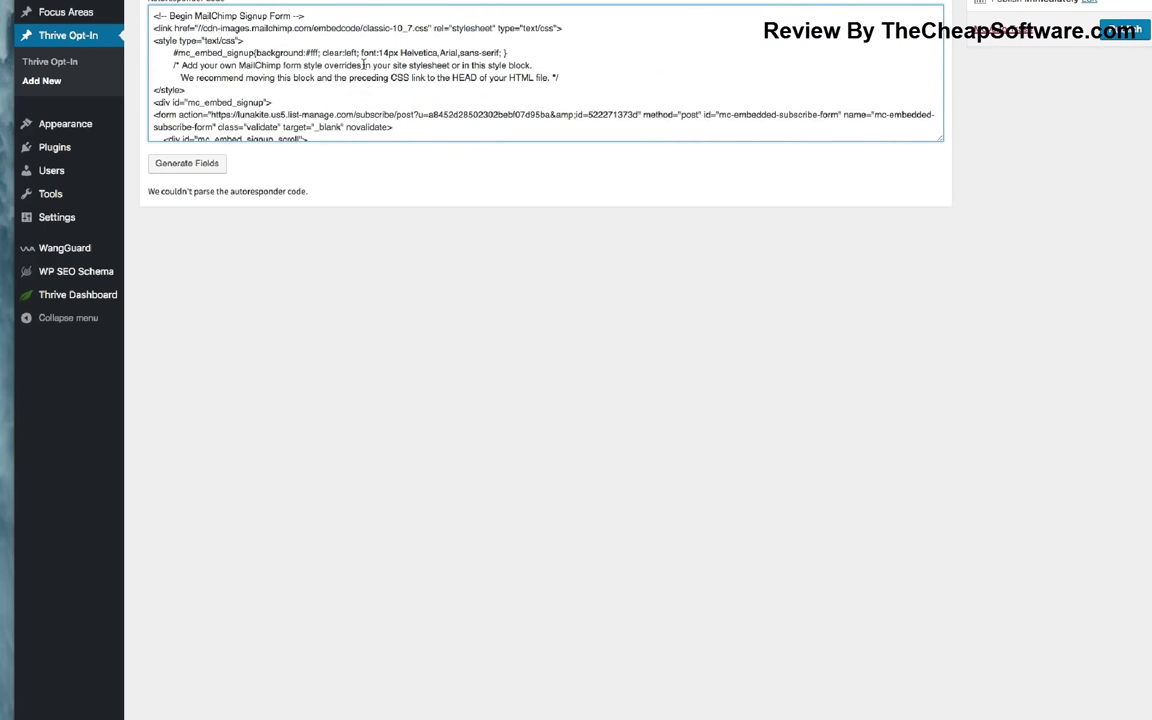
scroll(567, 77, "down", 10)
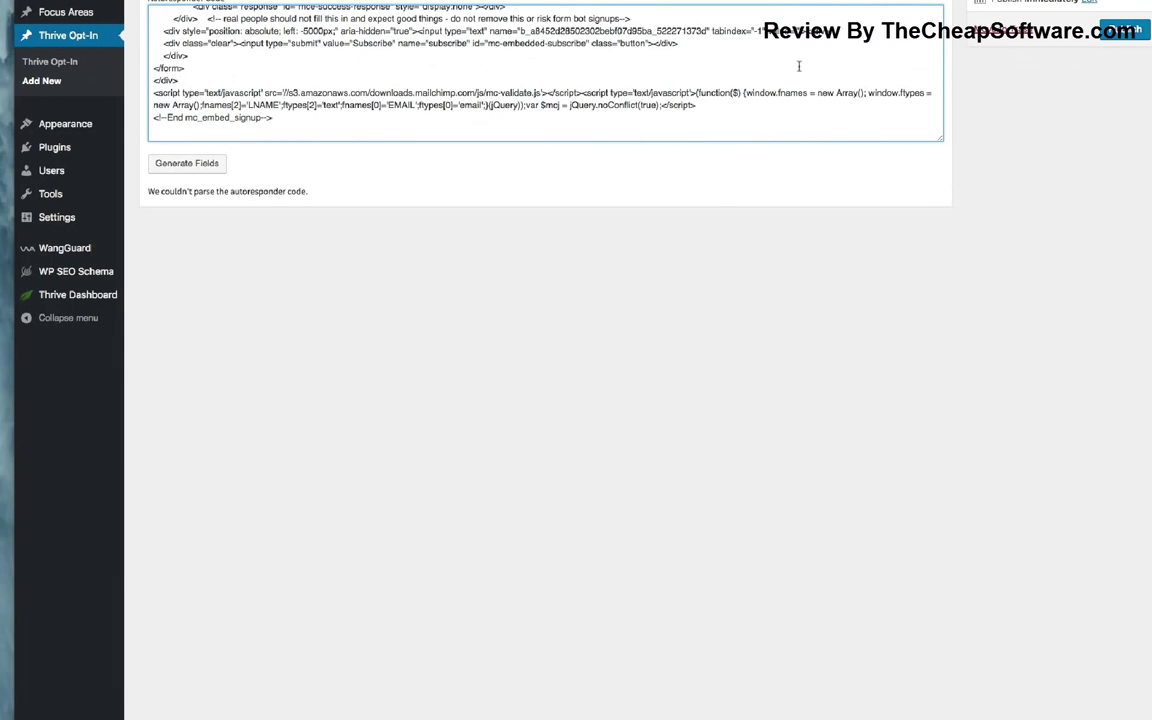
left_click(1108, 37)
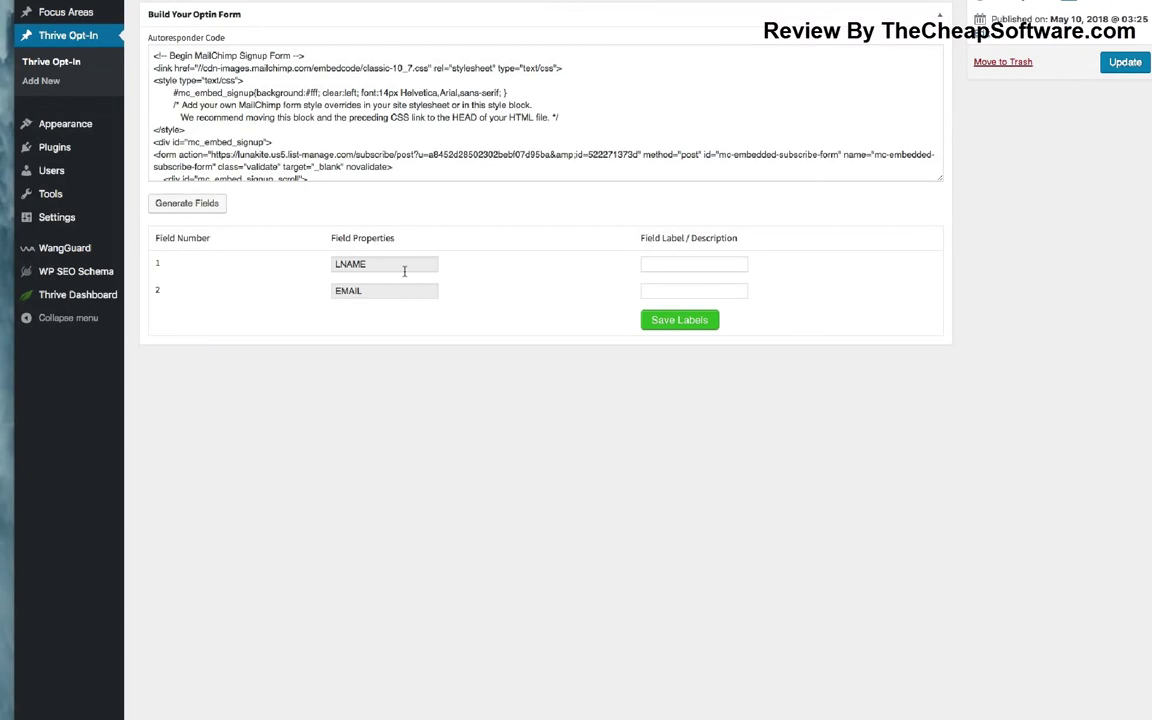
Label the LNAME field 'Name' and the EMAIL field 'Email'
left_click(662, 266)
type("Name")
key("Tab")
key("Tab")
type("Email")
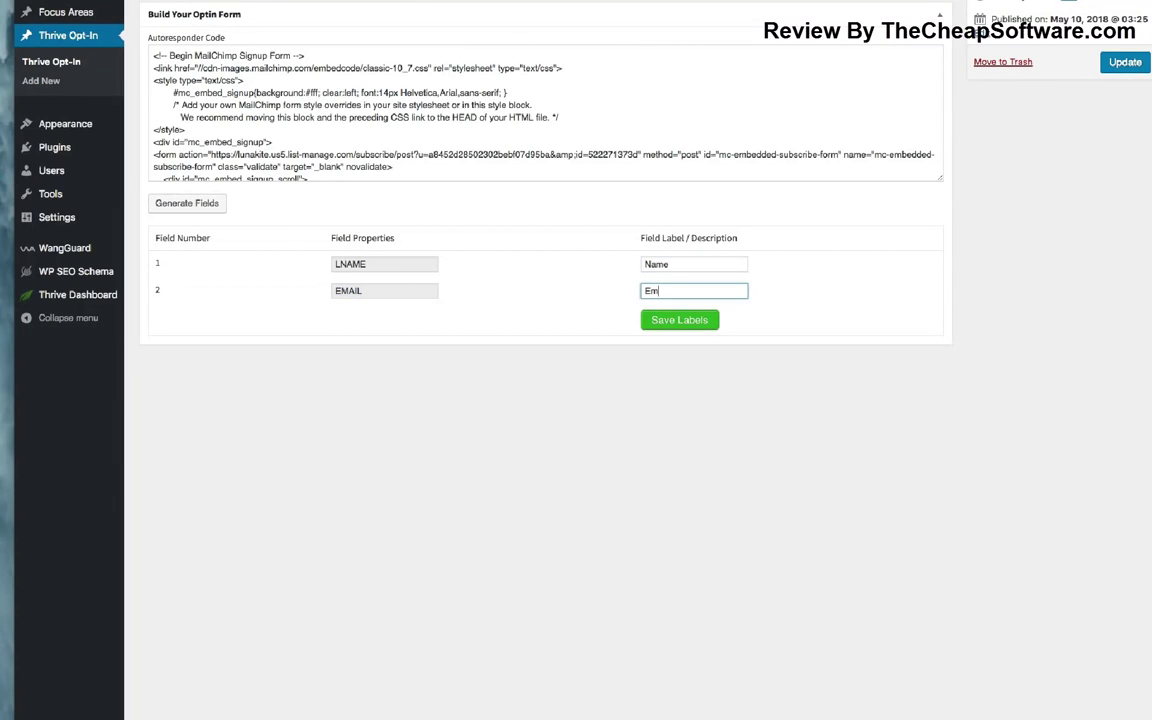